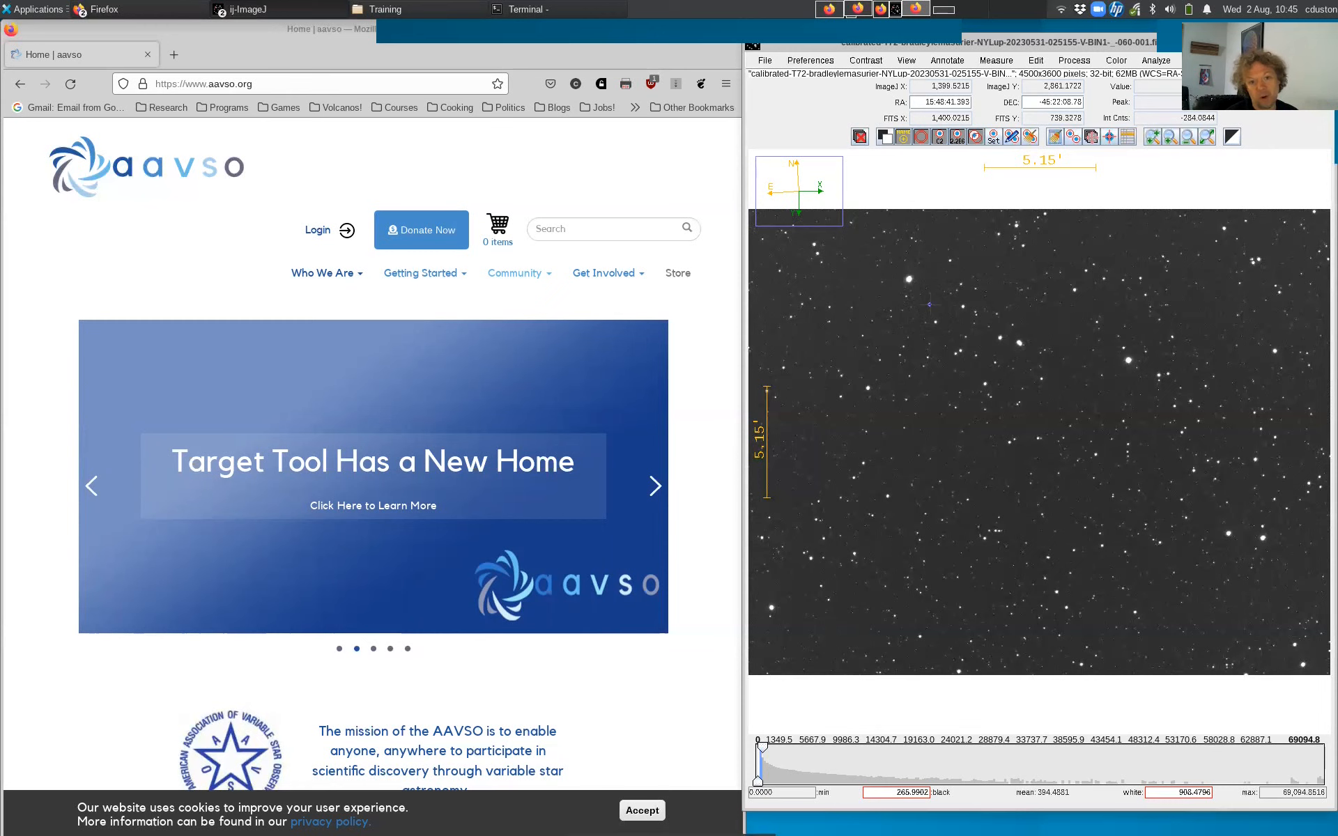
- Import the image sequence from the Training folder into a new window as a virtual stack
click(765, 60)
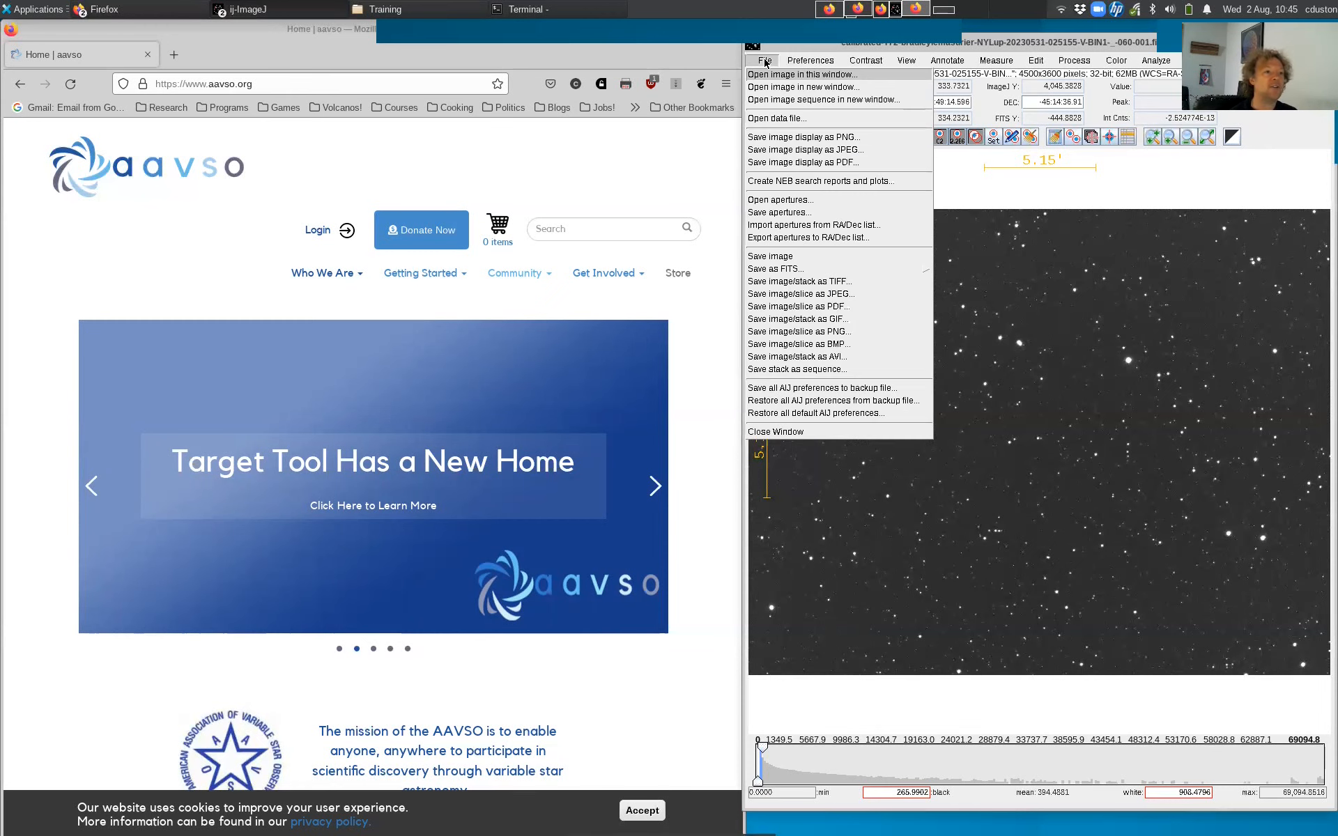
click(774, 99)
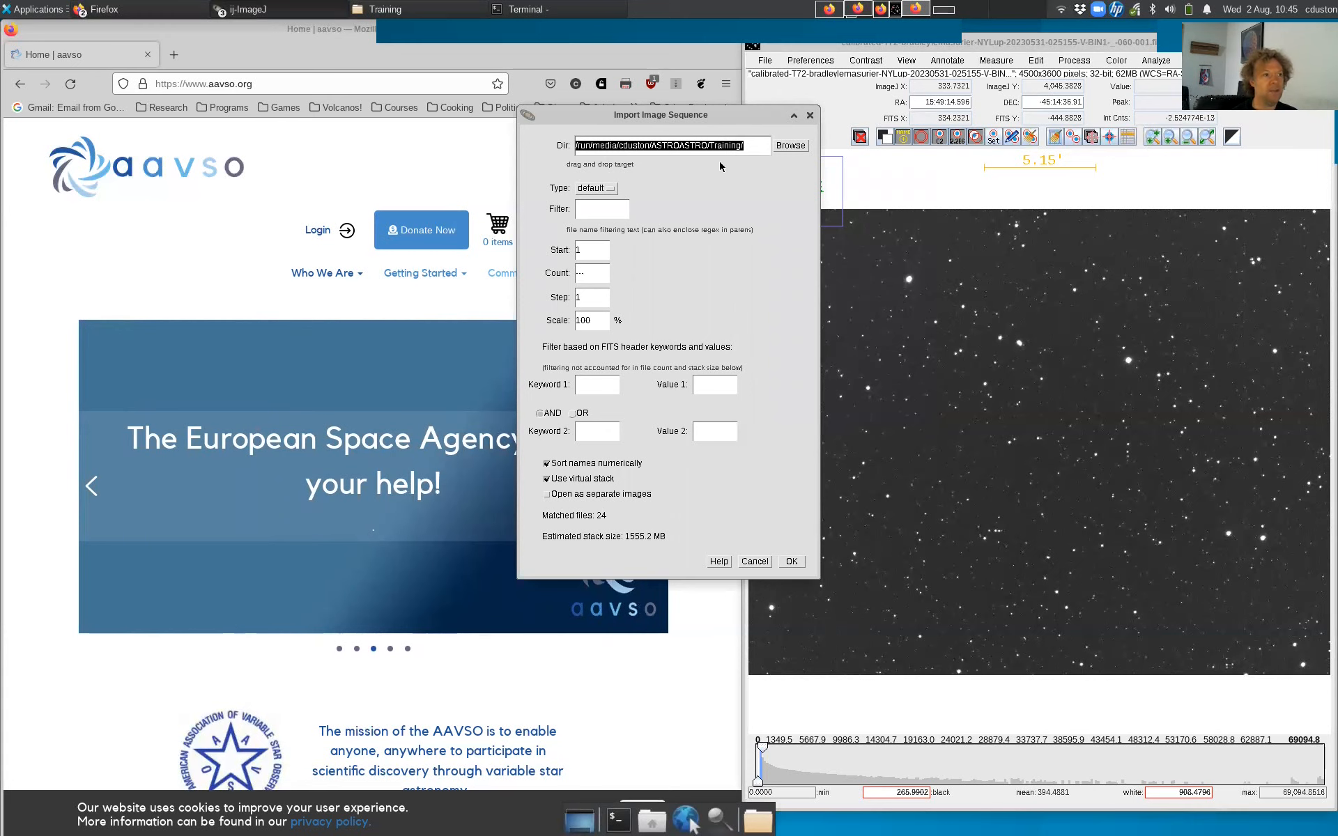
click(588, 211)
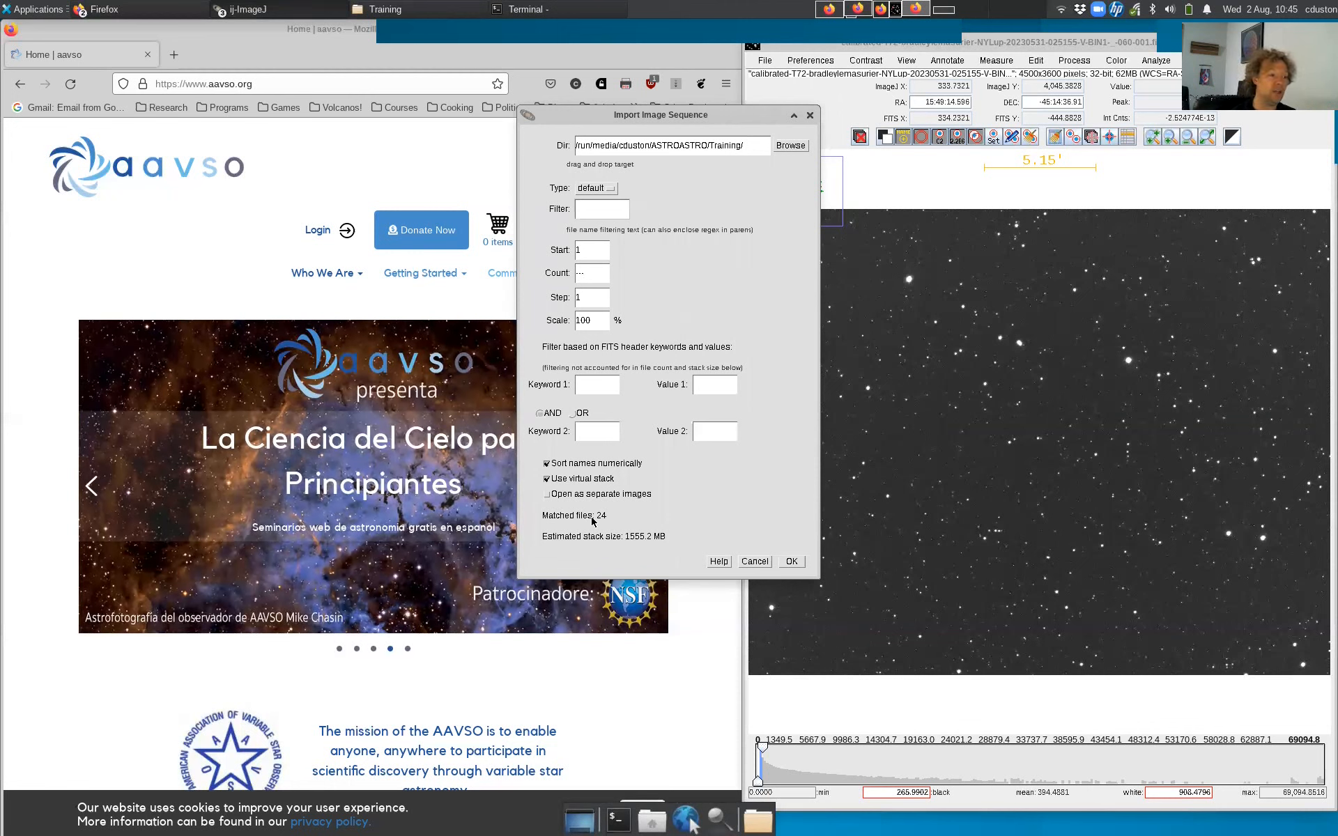
click(792, 561)
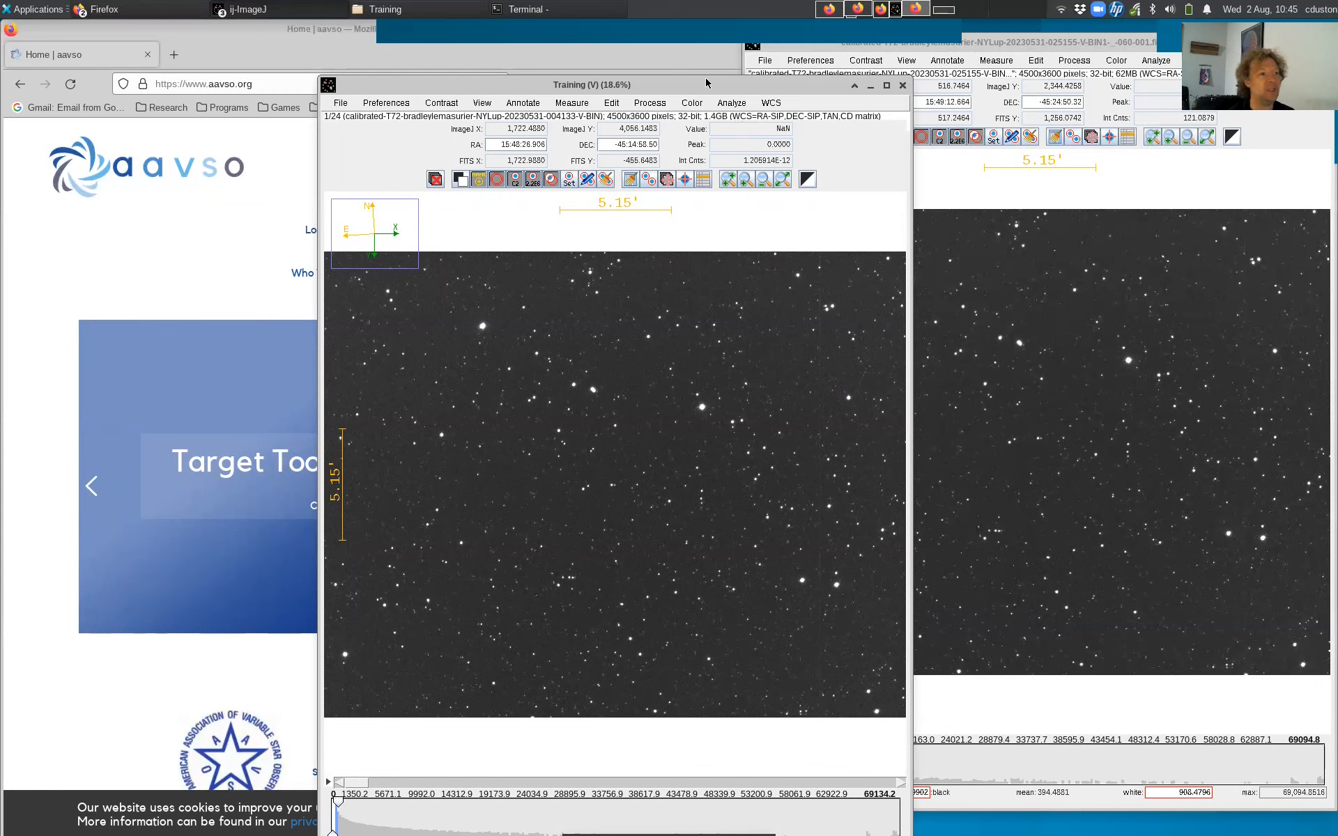
- Step back and forth through the frames of the Training stack to compare the star field between exposures
key(Right)
key(Right)
key(Right)
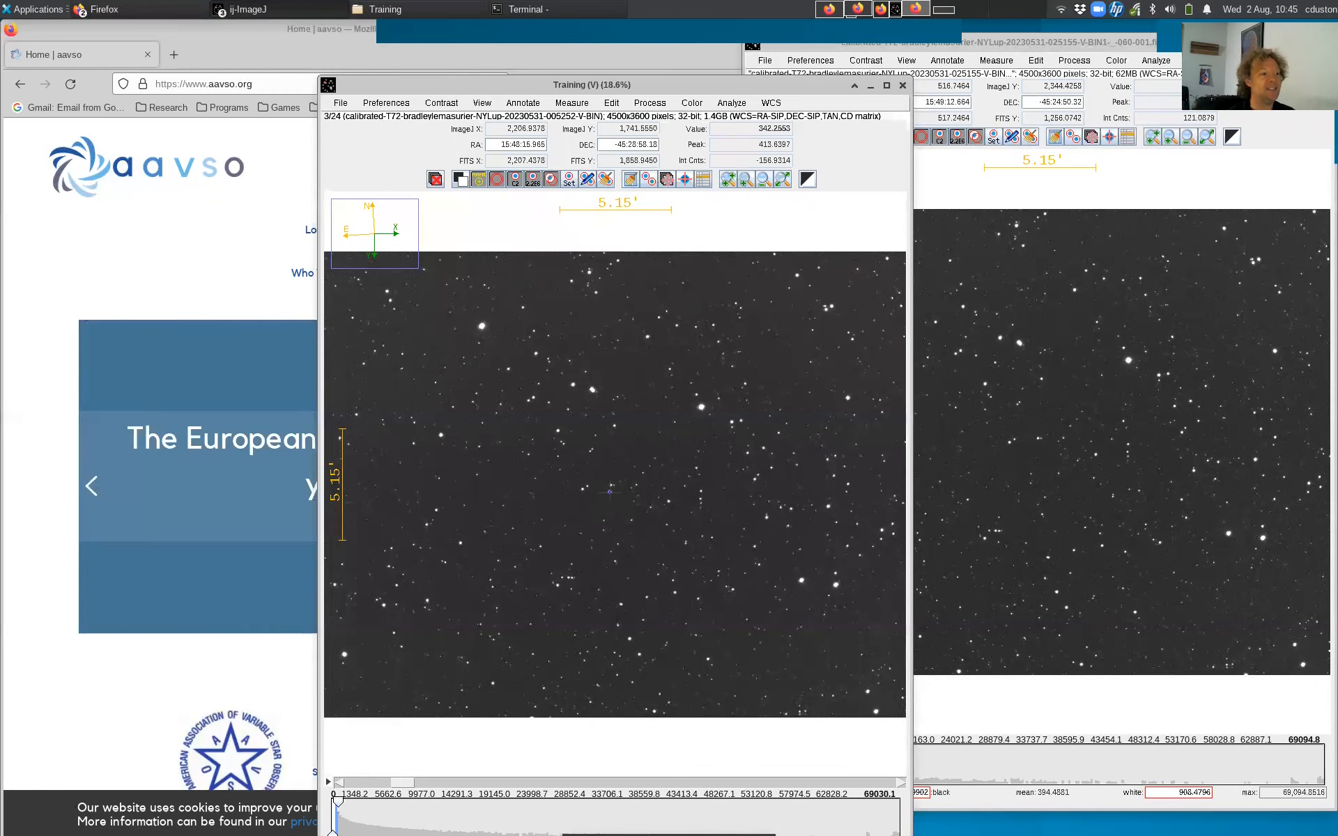
key(Right)
key(Right)
key(Right)
key(Right)
key(Right)
key(Right)
key(Right)
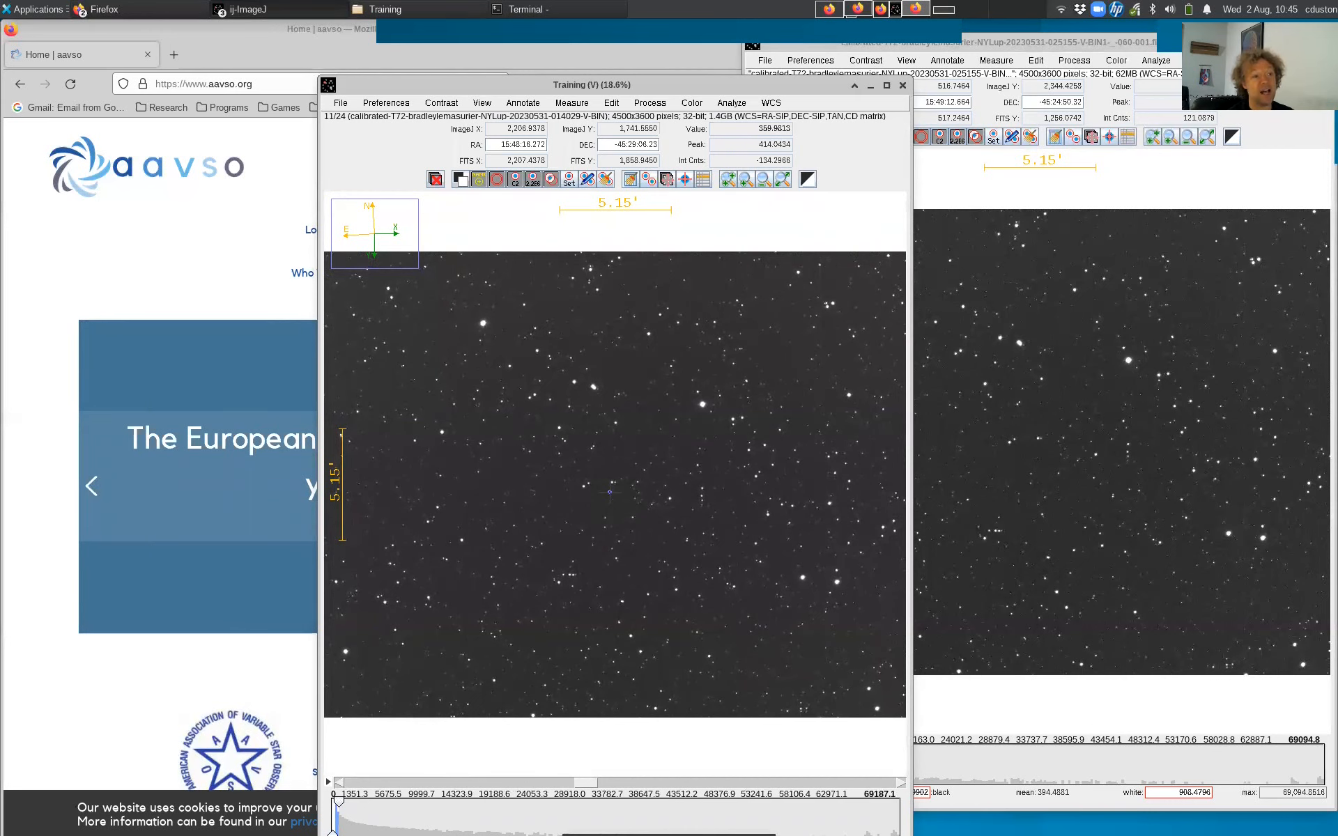
key(Left)
key(Left)
key(Left)
key(Left)
key(Left)
key(Left)
key(Left)
key(Left)
key(Right)
key(Right)
key(Right)
key(Right)
key(Right)
key(Right)
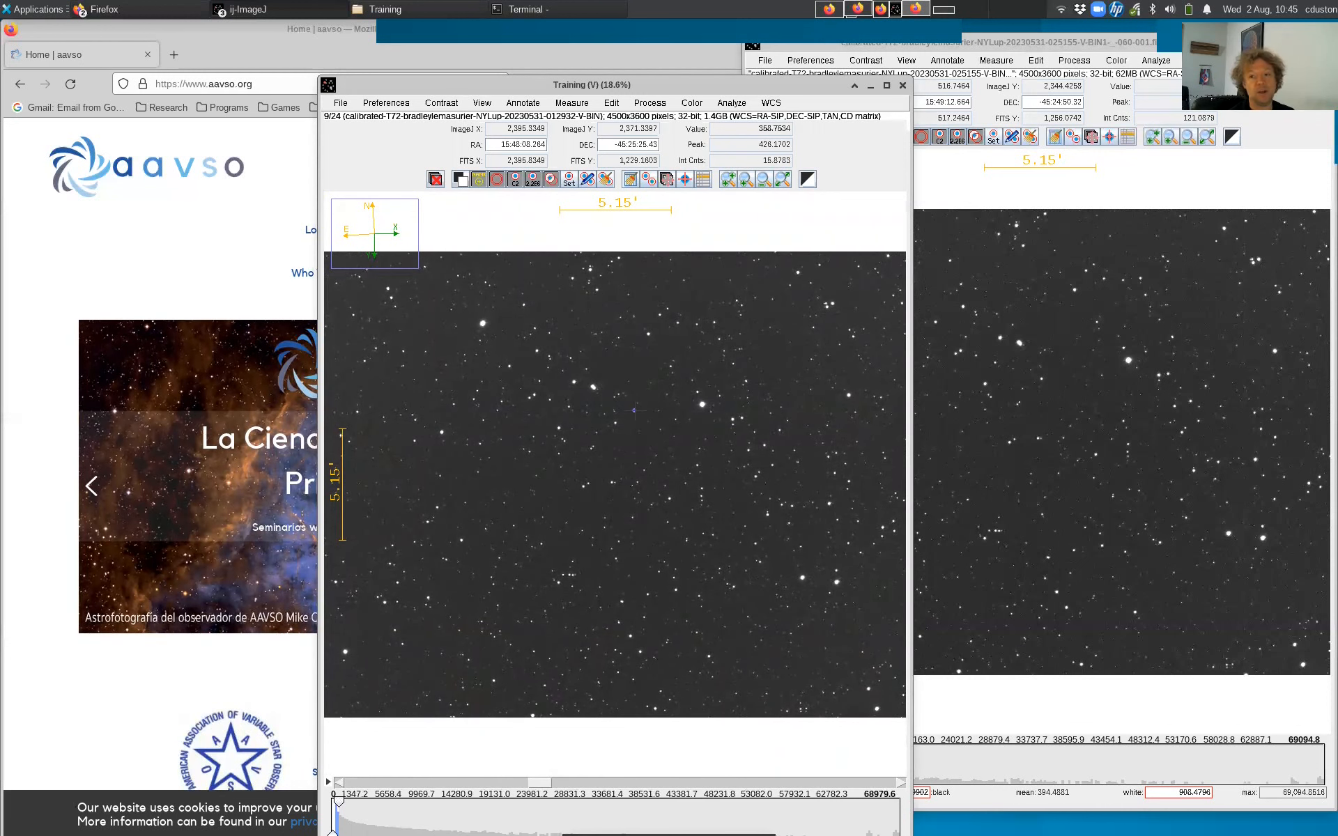
key(Right)
key(Right)
key(Right)
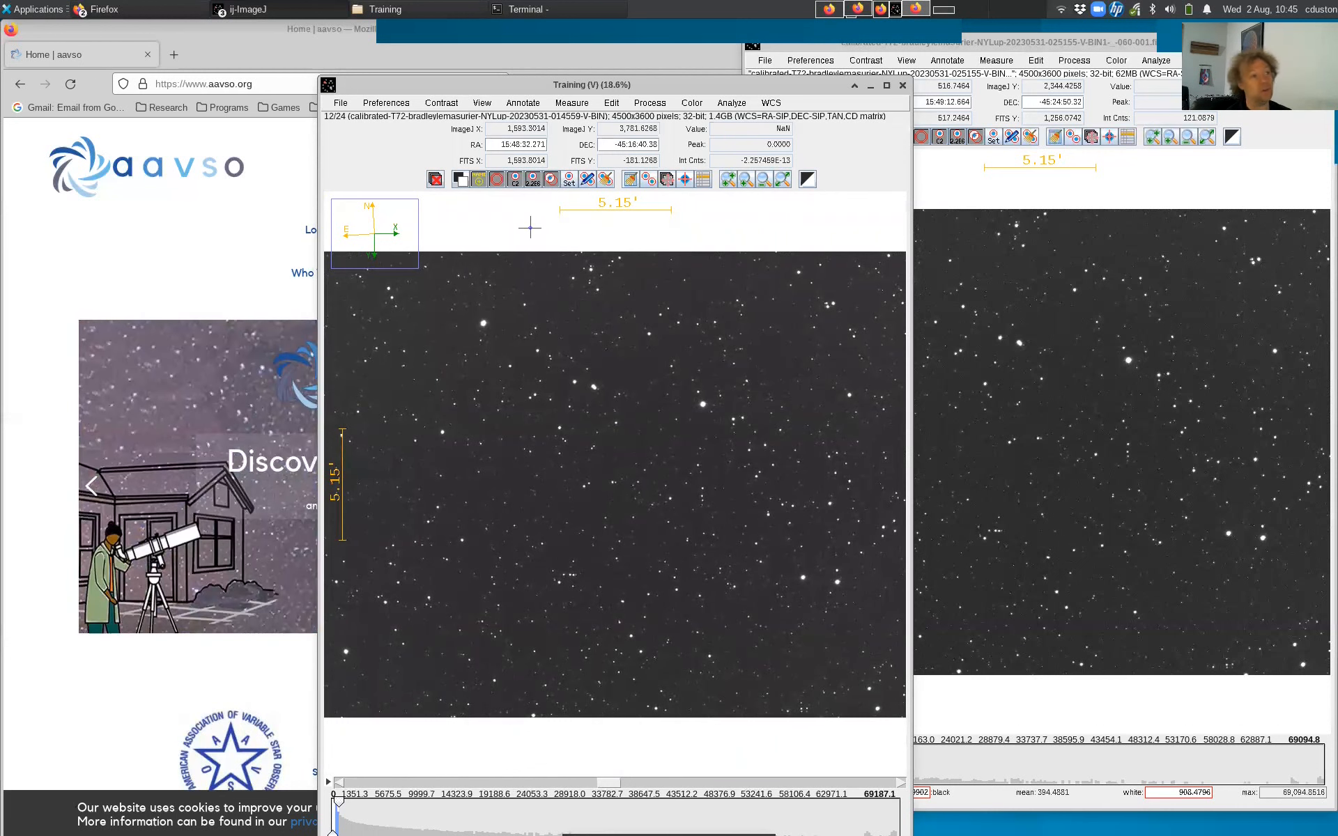
- Move the stack window clear of Firefox and open the Variable Star Index (VSX) from the AAVSO observer tools
drag(501, 89, 926, 33)
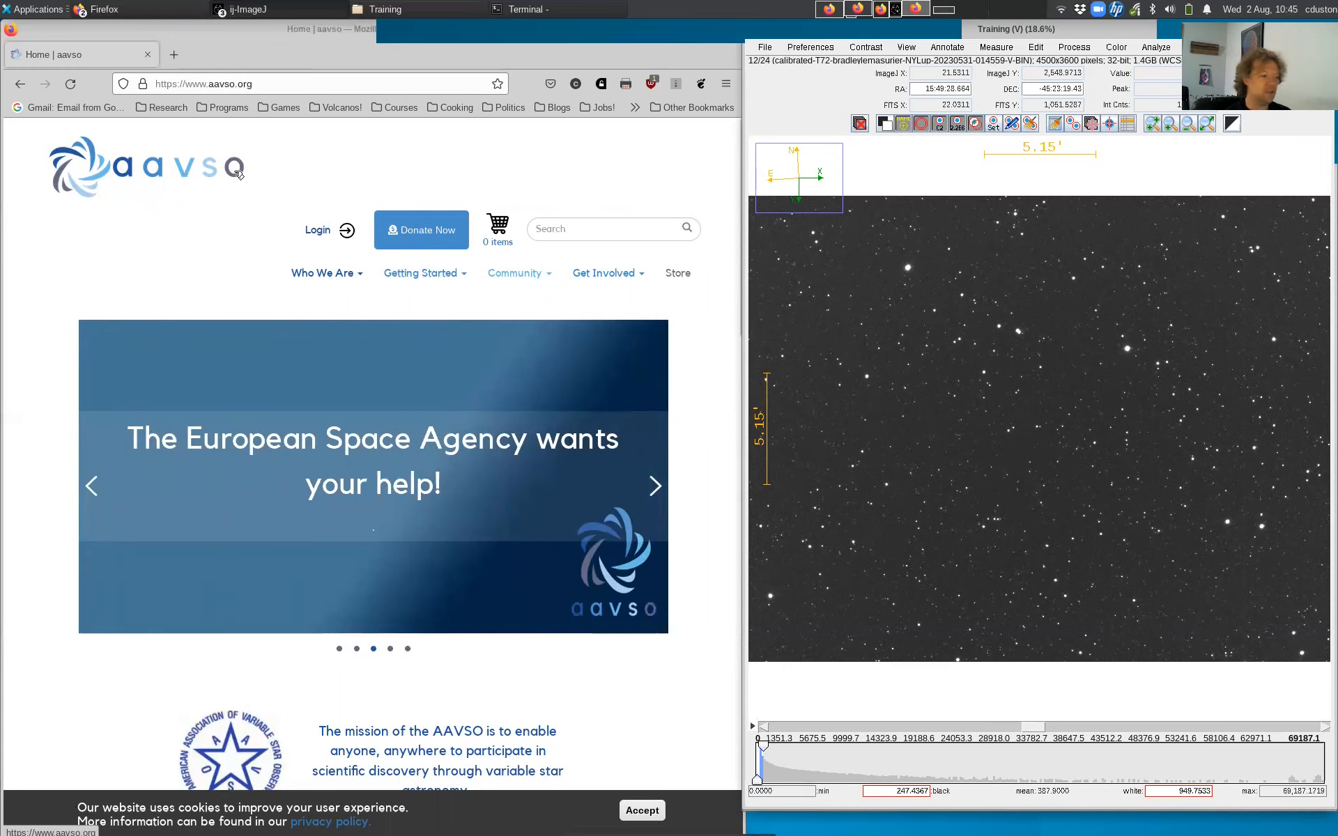
scroll(132, 636, down, 3)
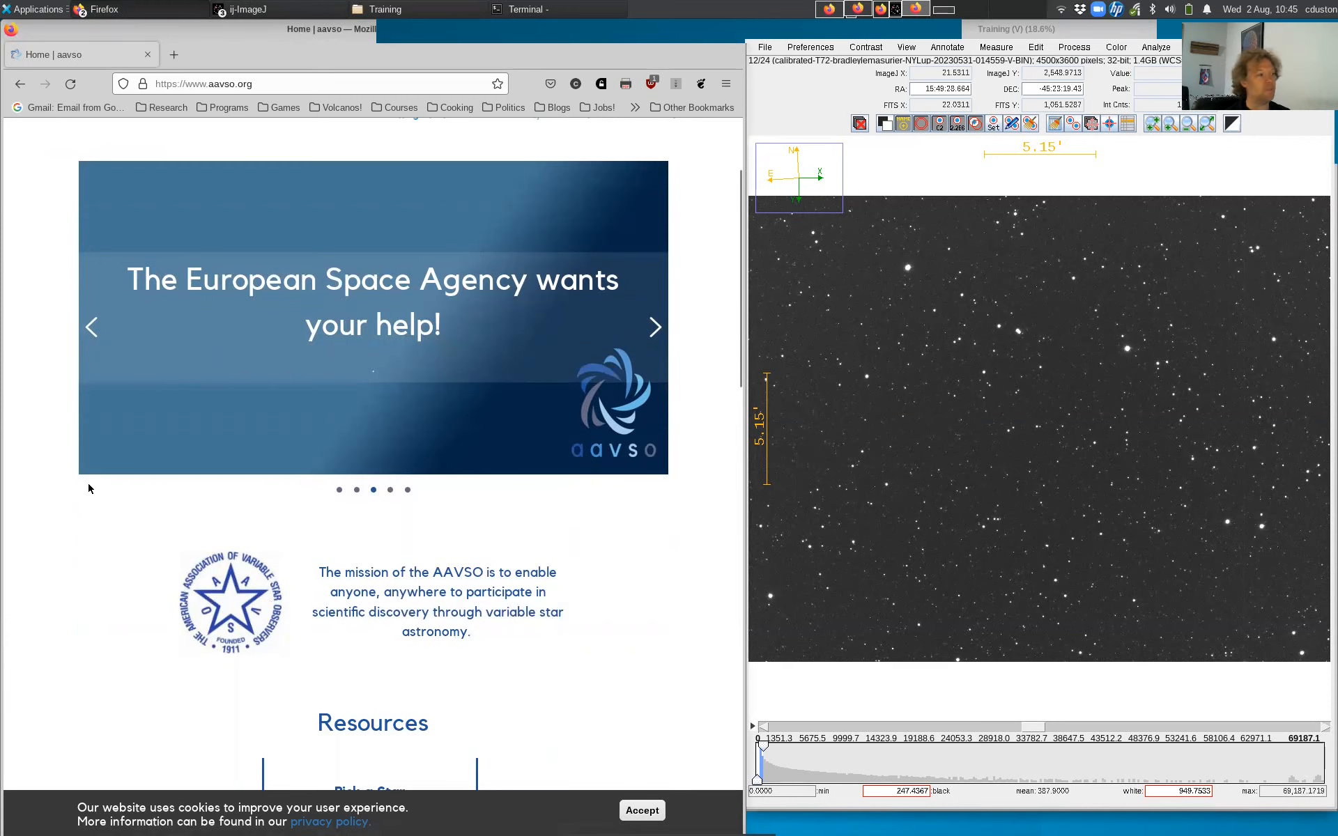
scroll(70, 476, up, 3)
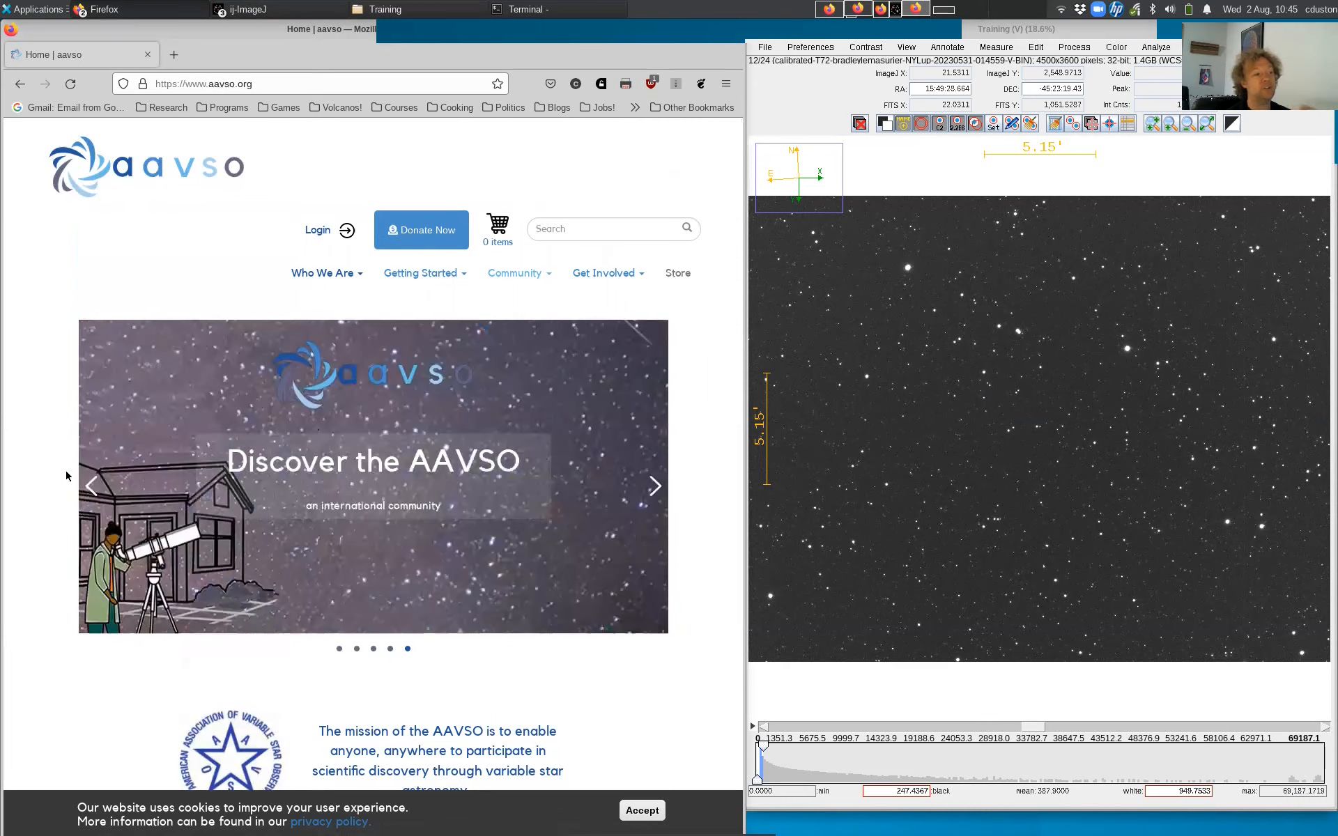
scroll(122, 228, down, 10)
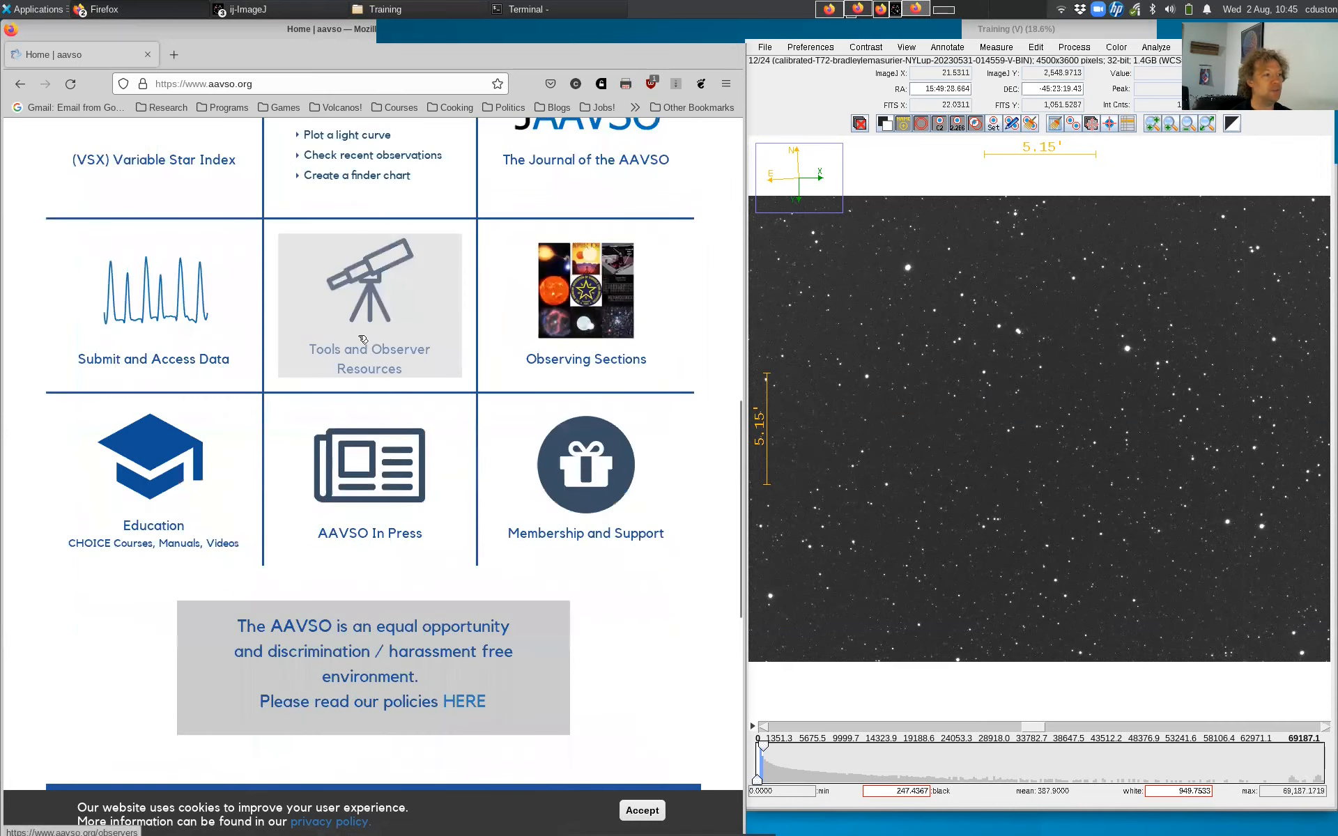
scroll(298, 307, up, 2)
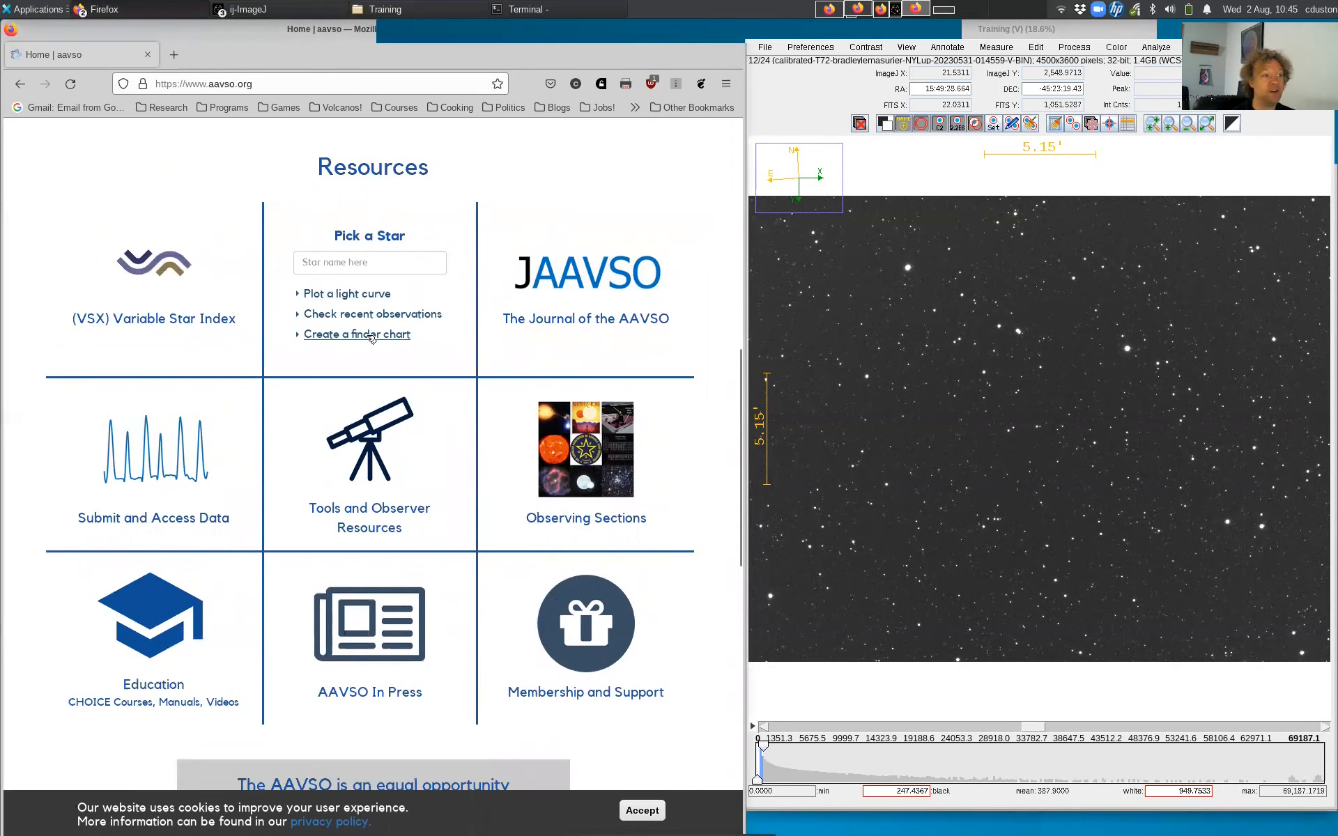
click(364, 510)
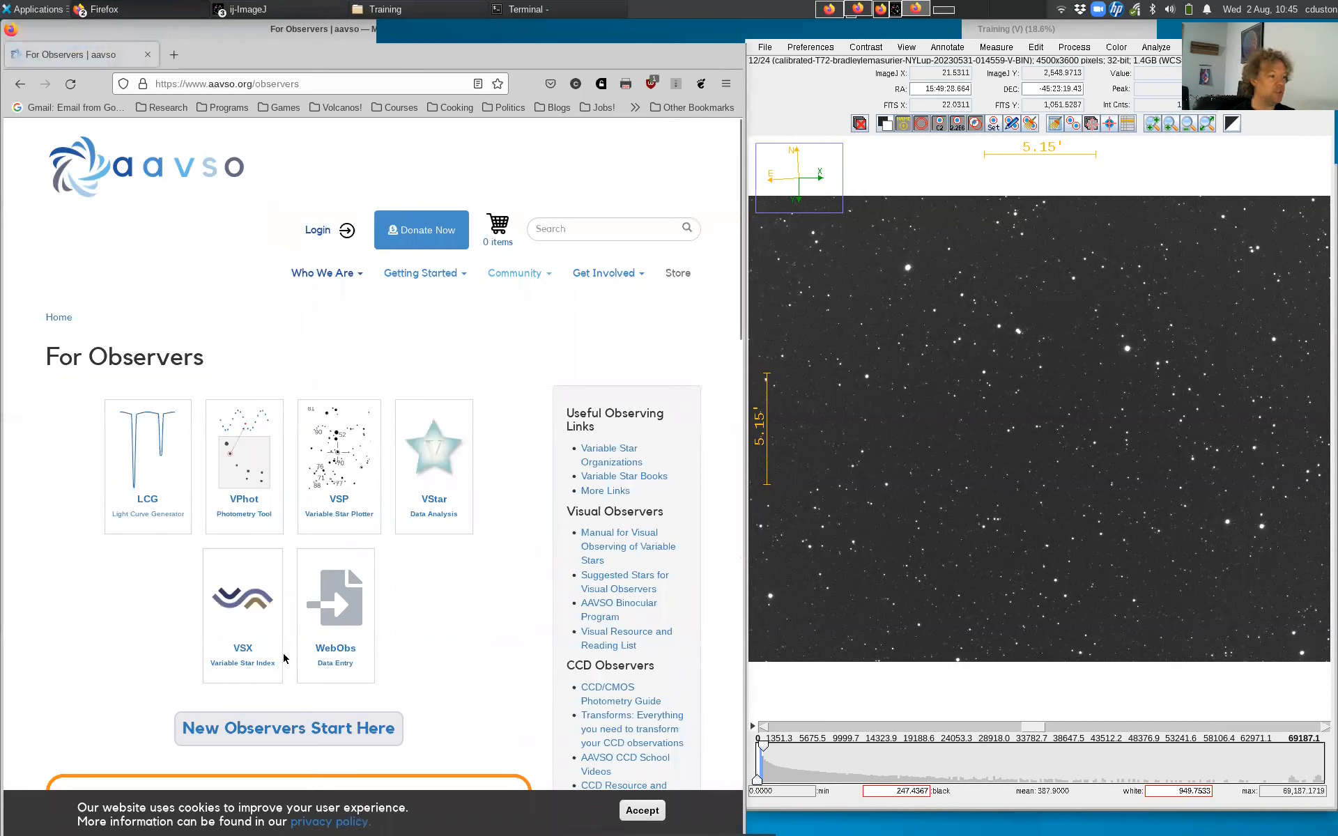
click(244, 650)
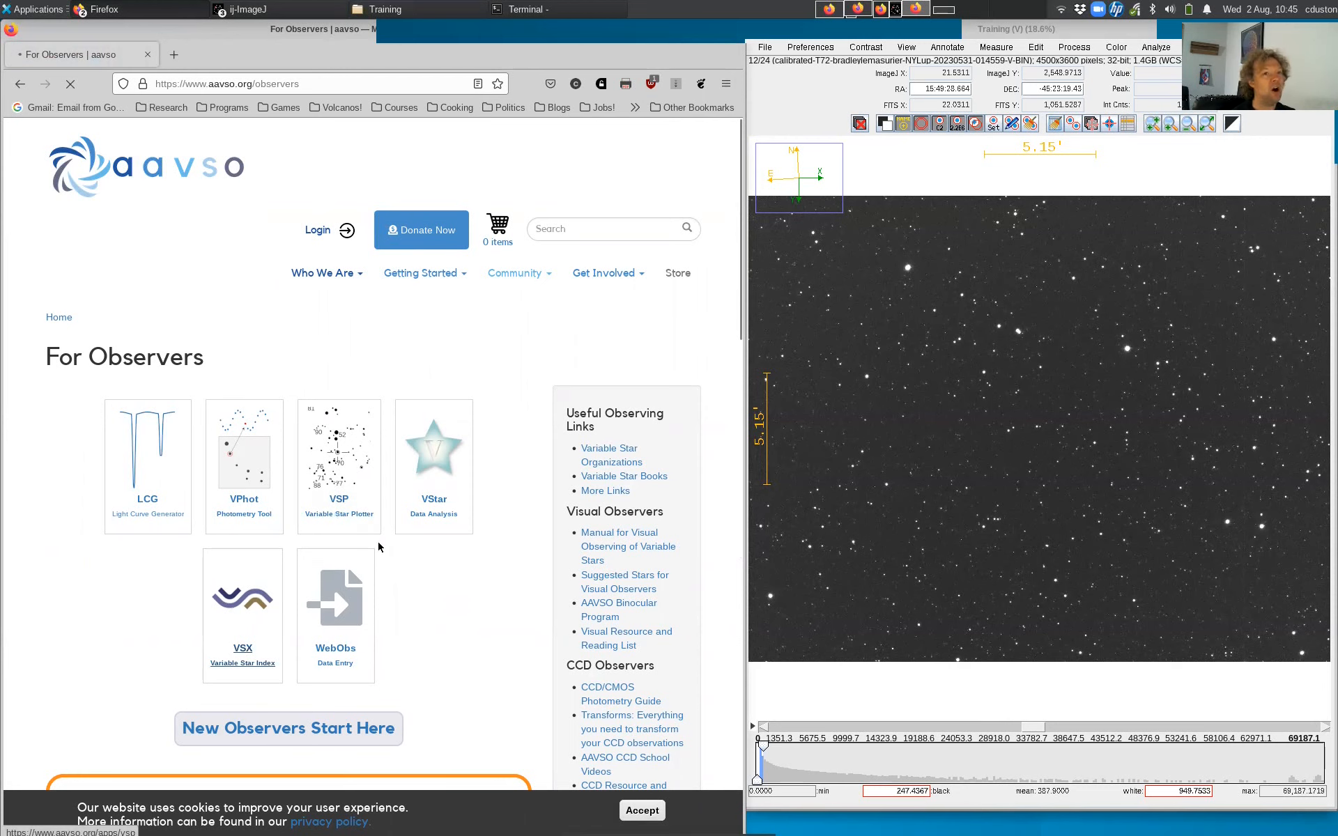
- Search VSX for the star named NY Lup
click(370, 416)
drag(101, 294, 25, 282)
text(NY L)
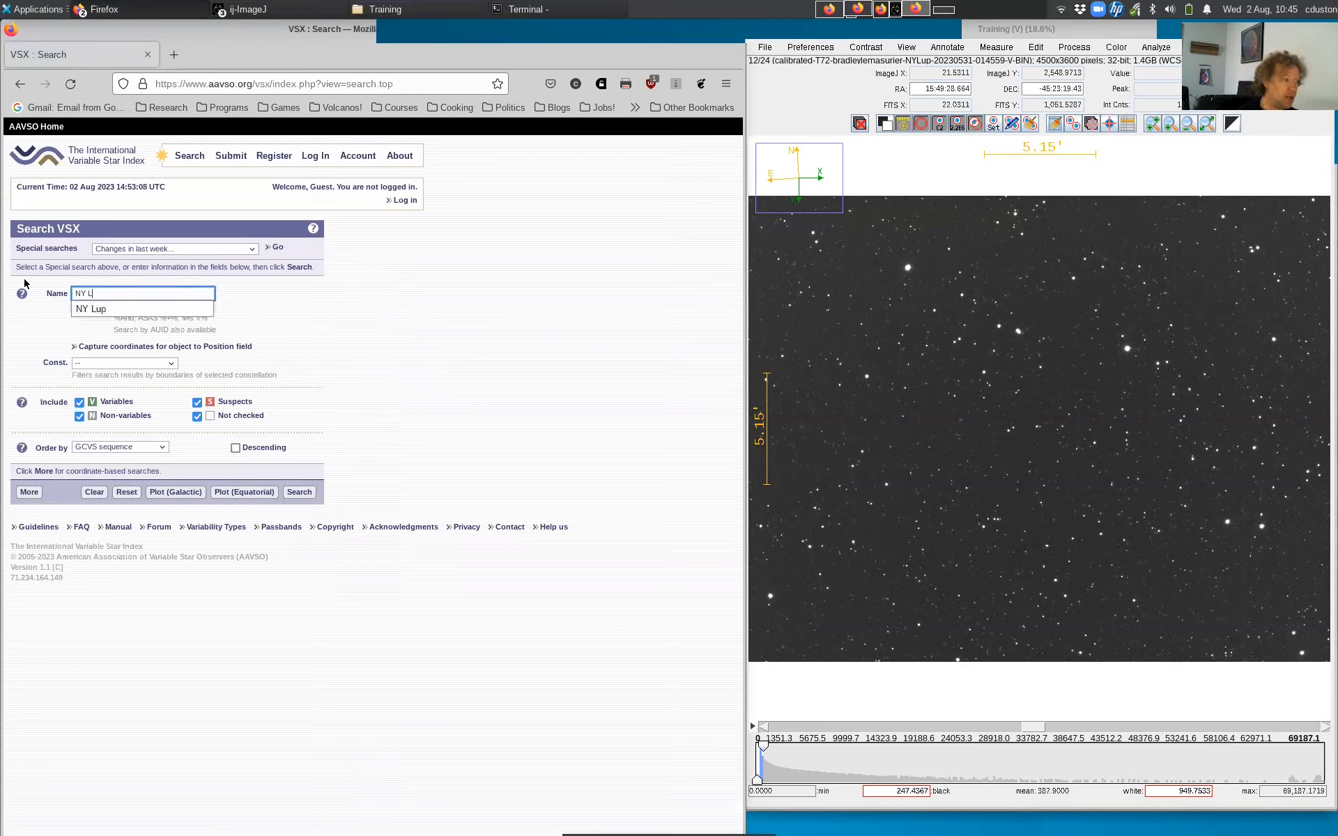
text(up)
click(300, 306)
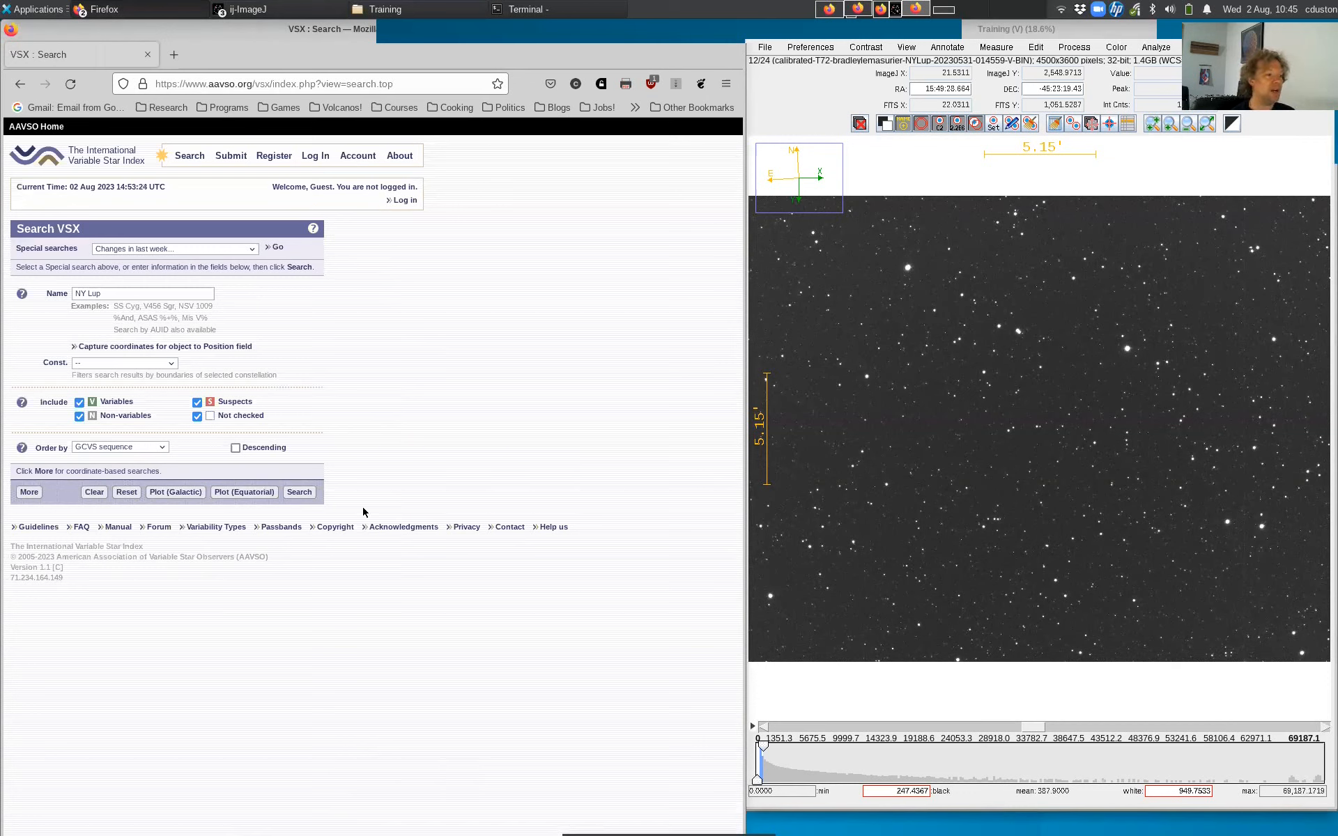
click(300, 493)
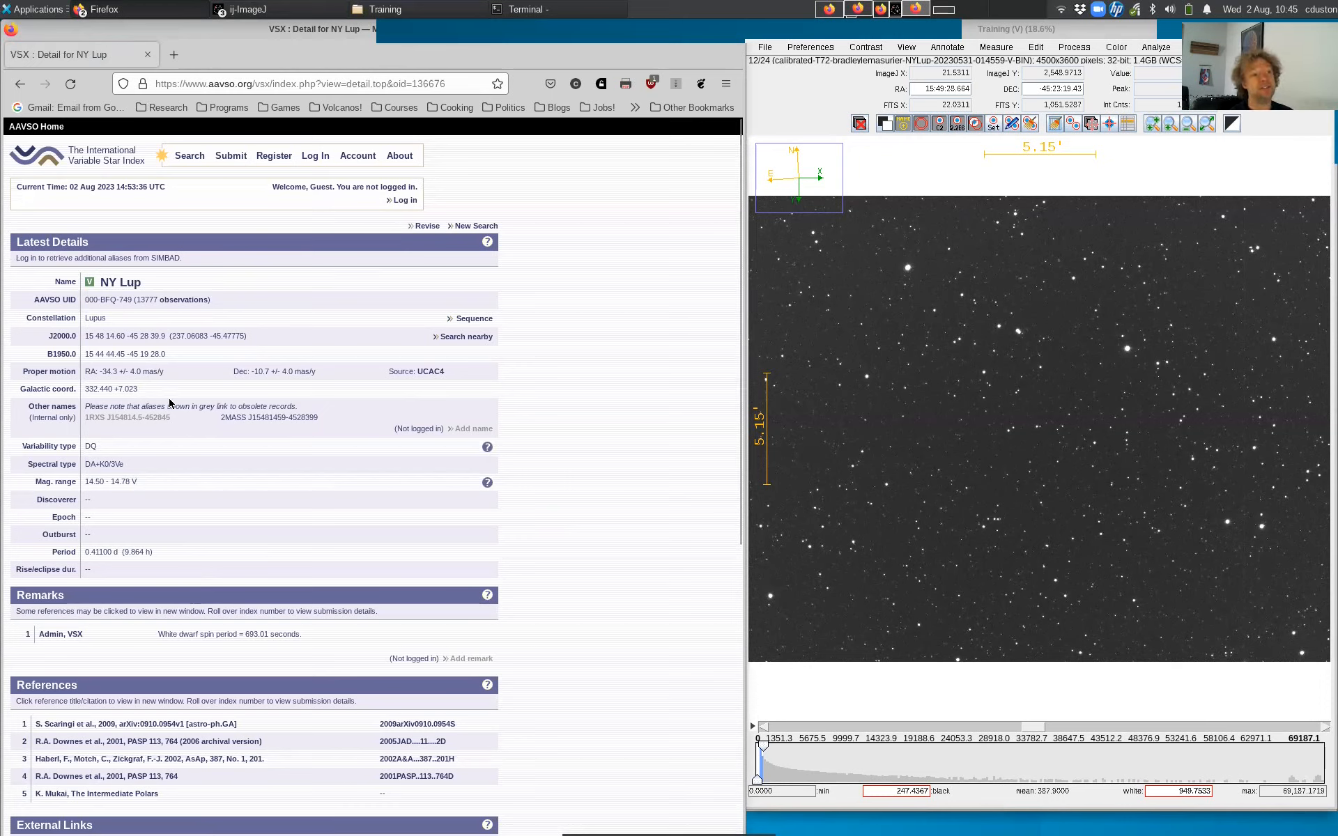
- Open NY Lup's VSP sequence list, zoom the image out for comparison, and show the type E chart with the 30.0' field
click(474, 319)
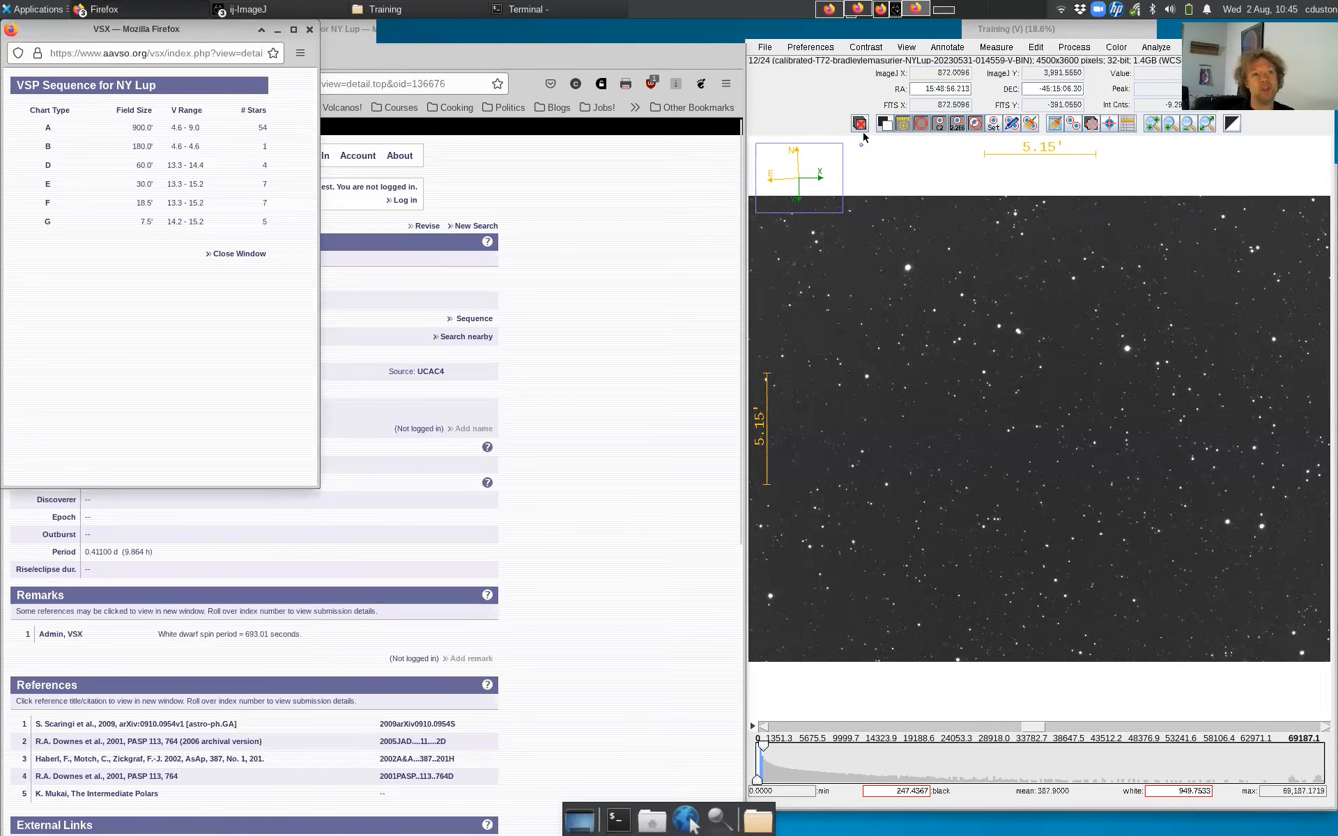
drag(868, 36, 844, 44)
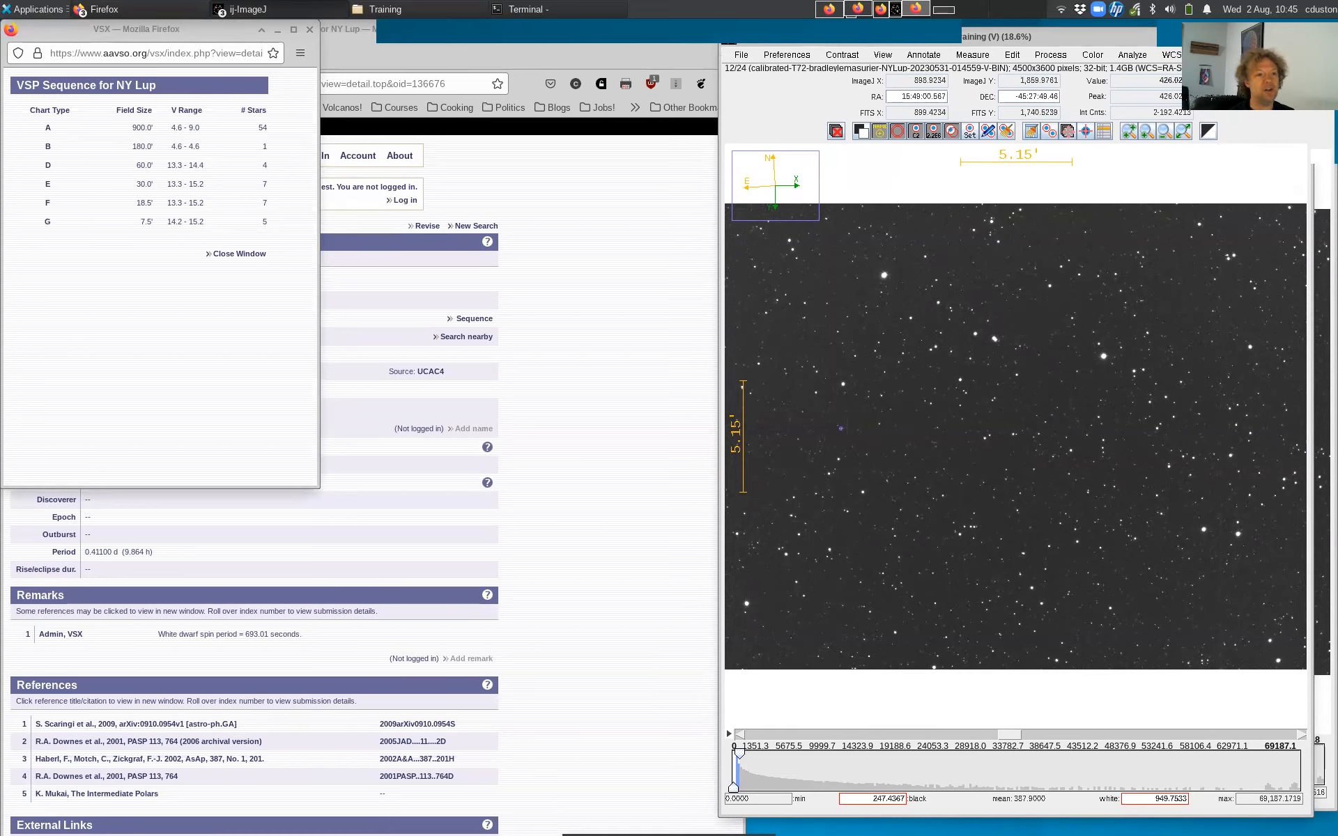
scroll(966, 395, down, 4)
scroll(966, 401, down, 1)
drag(967, 406, 1024, 203)
scroll(1027, 229, down, 1)
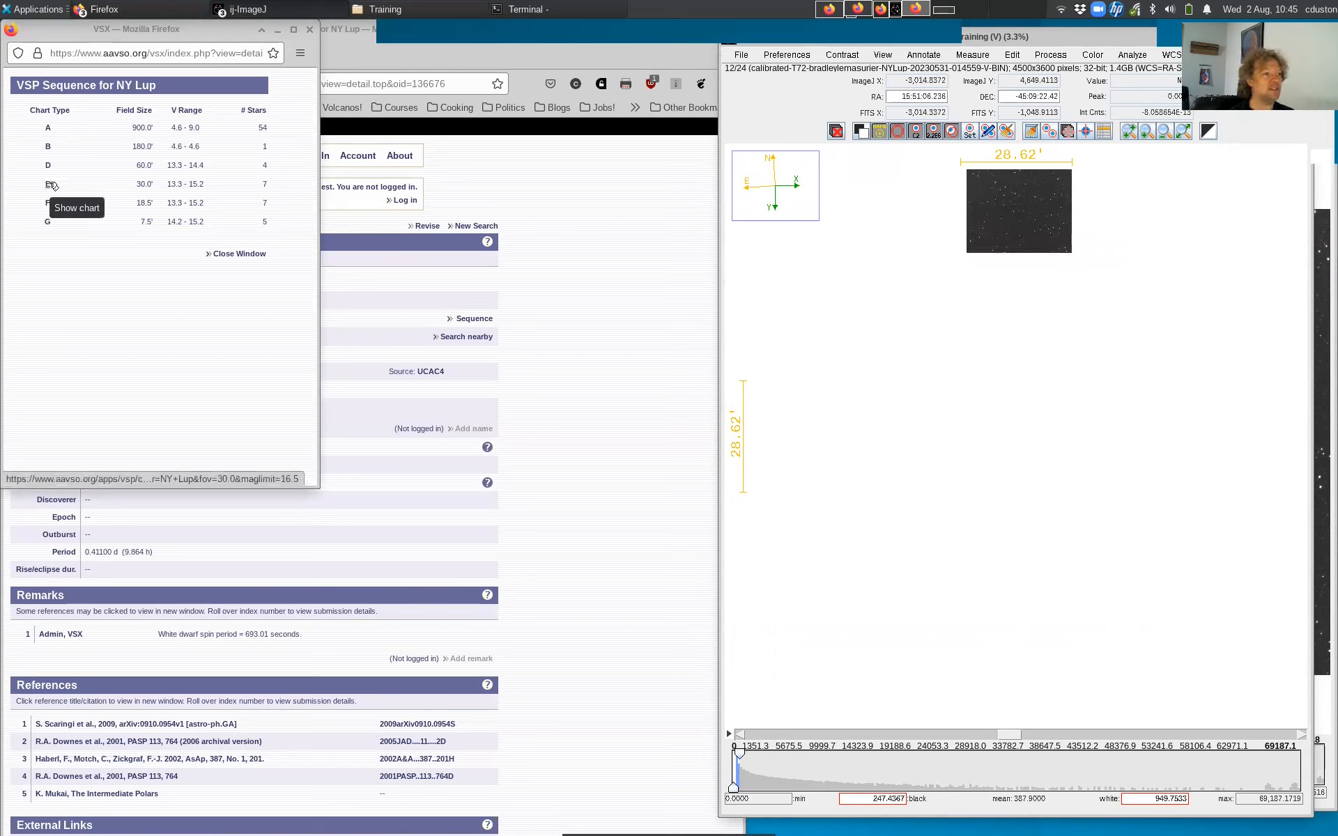
click(50, 186)
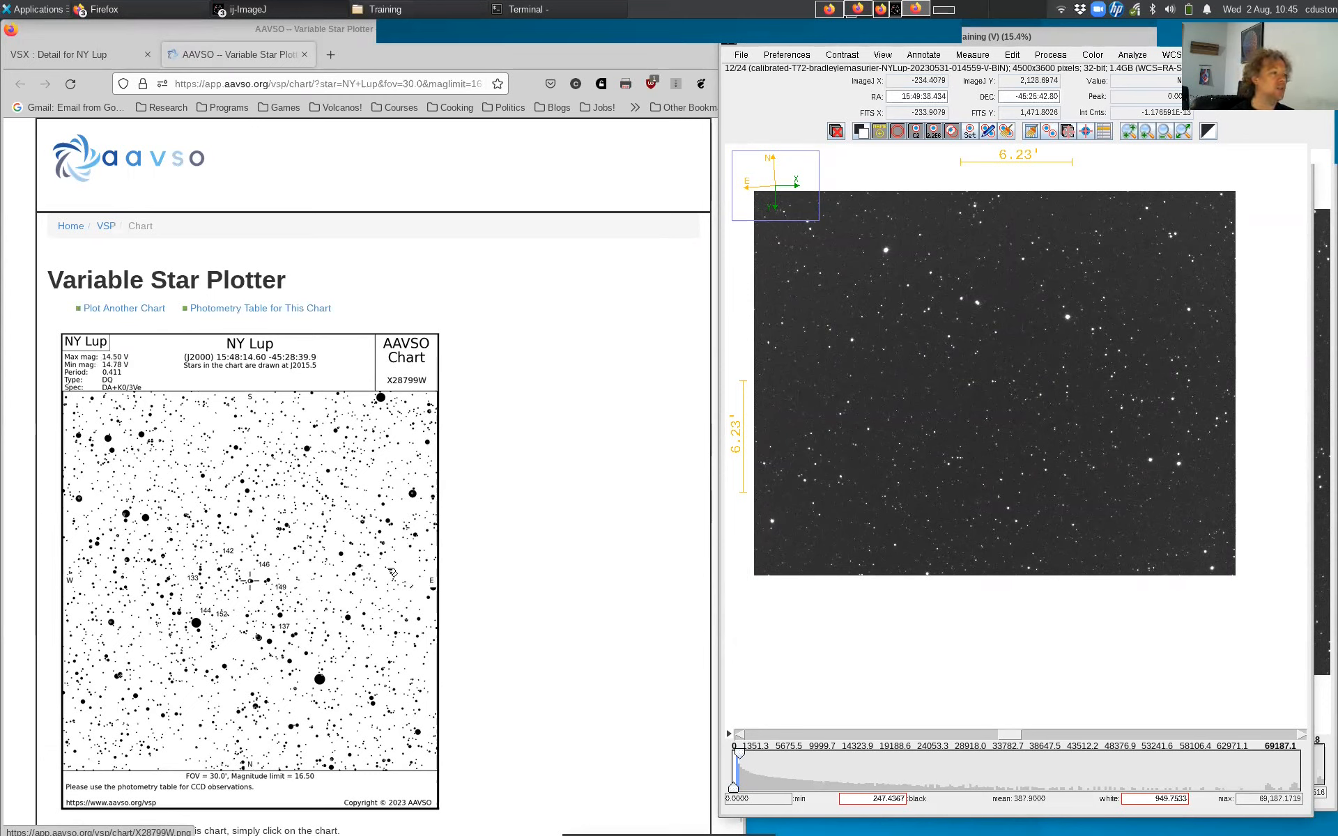
- Replot the NY Lup finder chart with CCD orientation
click(121, 315)
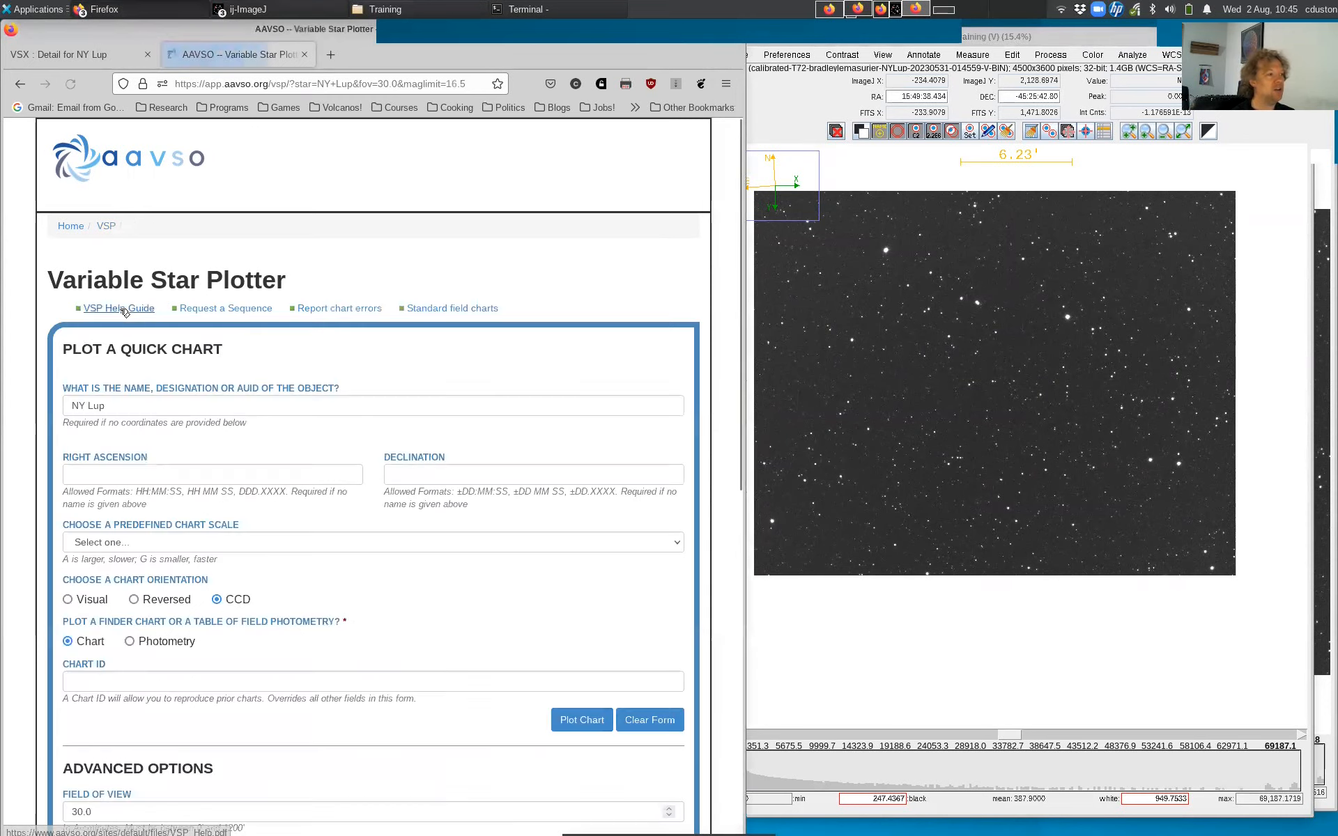
scroll(257, 366, down, 2)
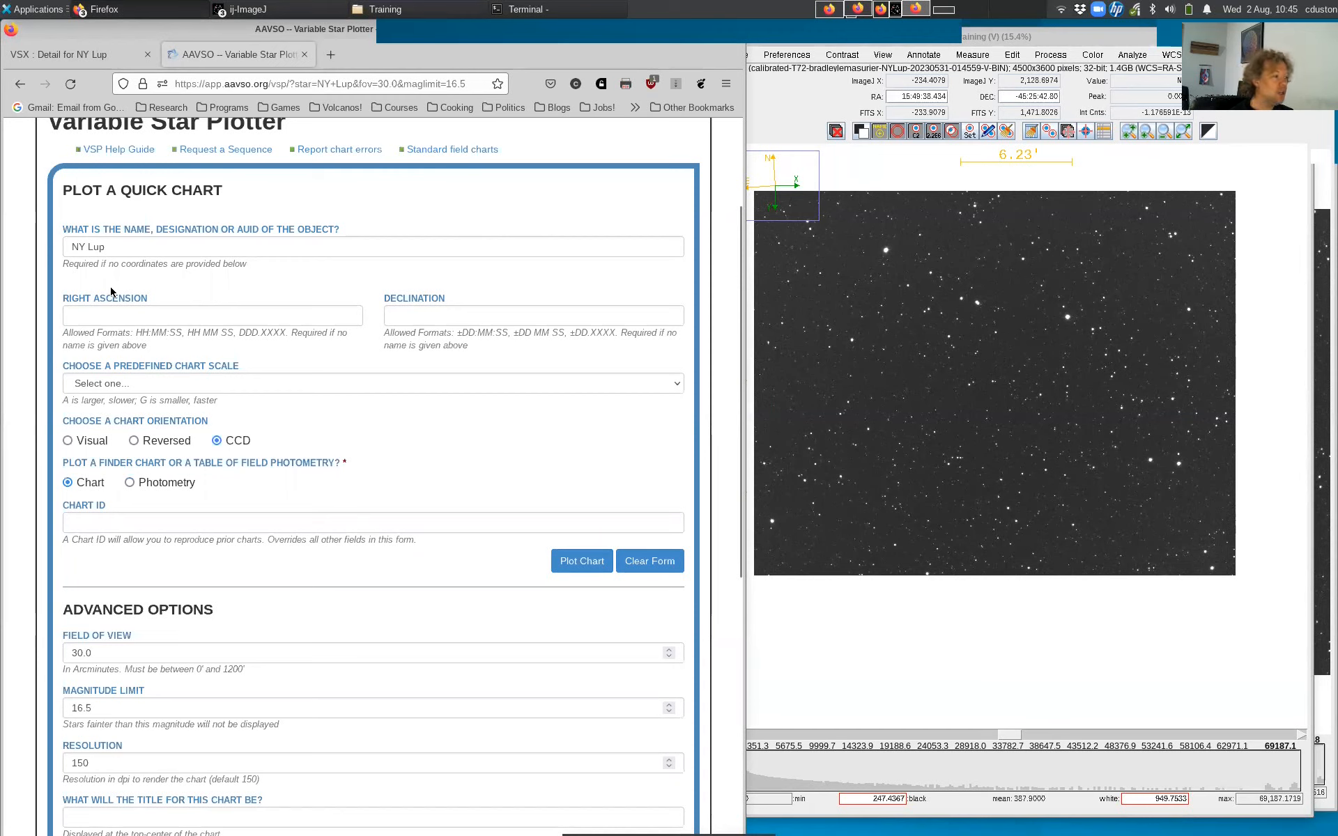
click(133, 441)
click(217, 441)
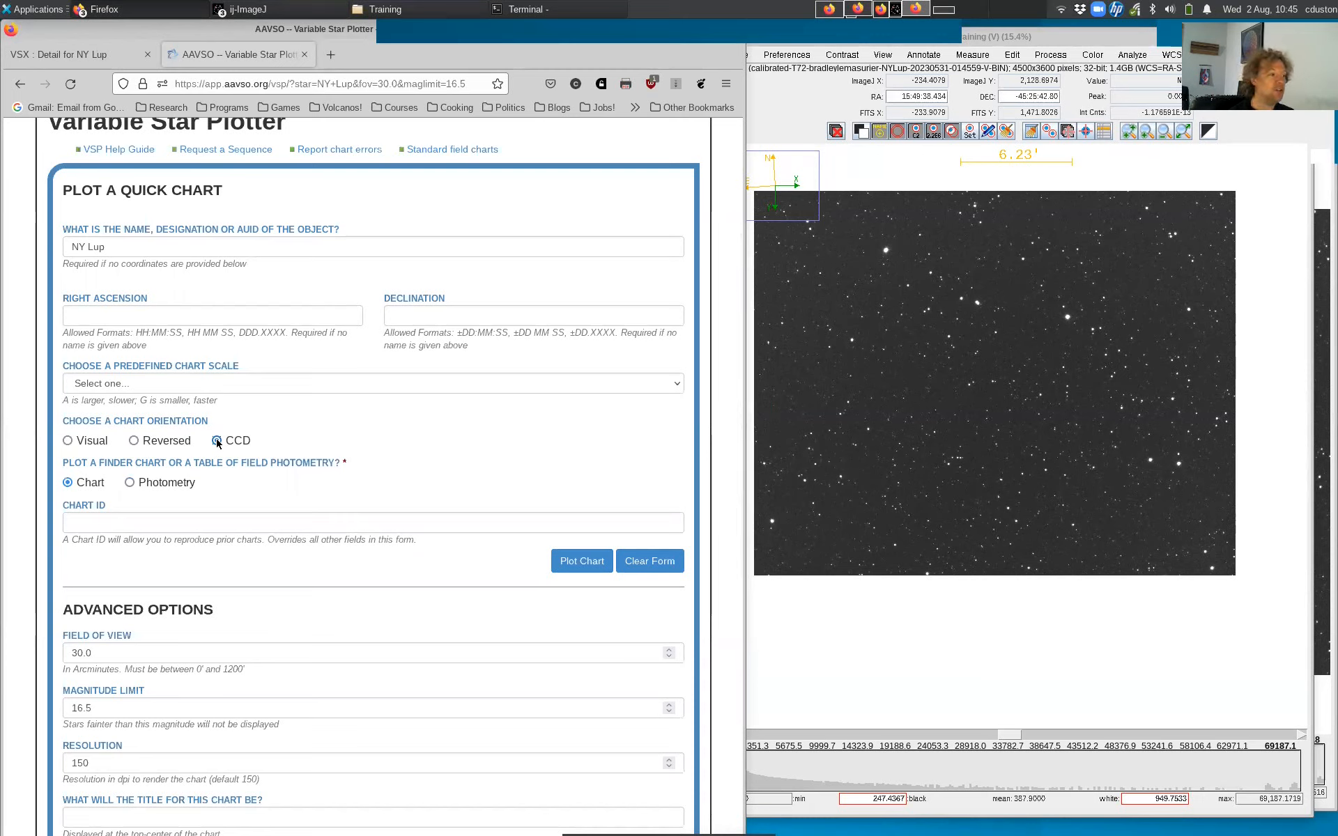
click(68, 441)
click(215, 442)
click(565, 554)
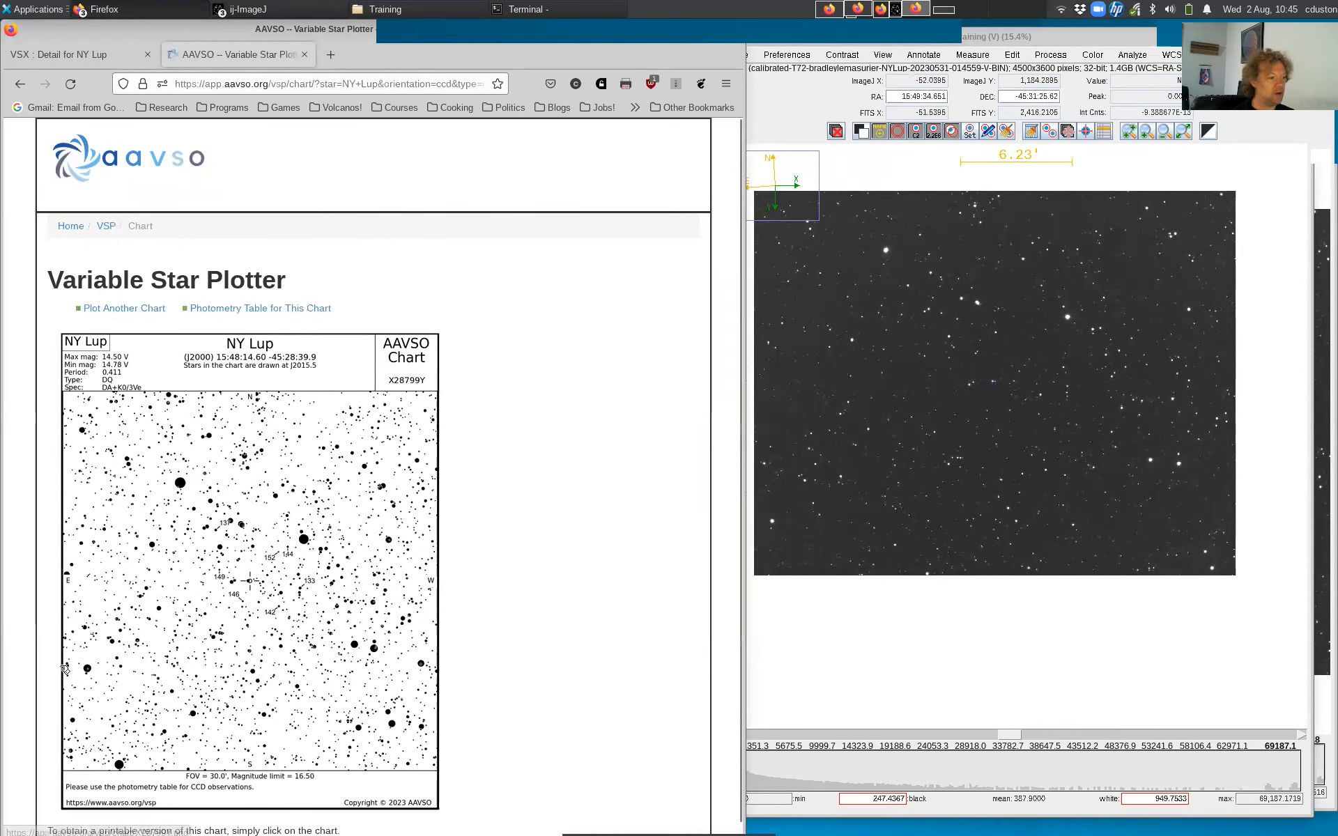
- Open the full-size NY Lup chart and zoom the stack image in on the matching close pair of stars at the field's centre
click(245, 575)
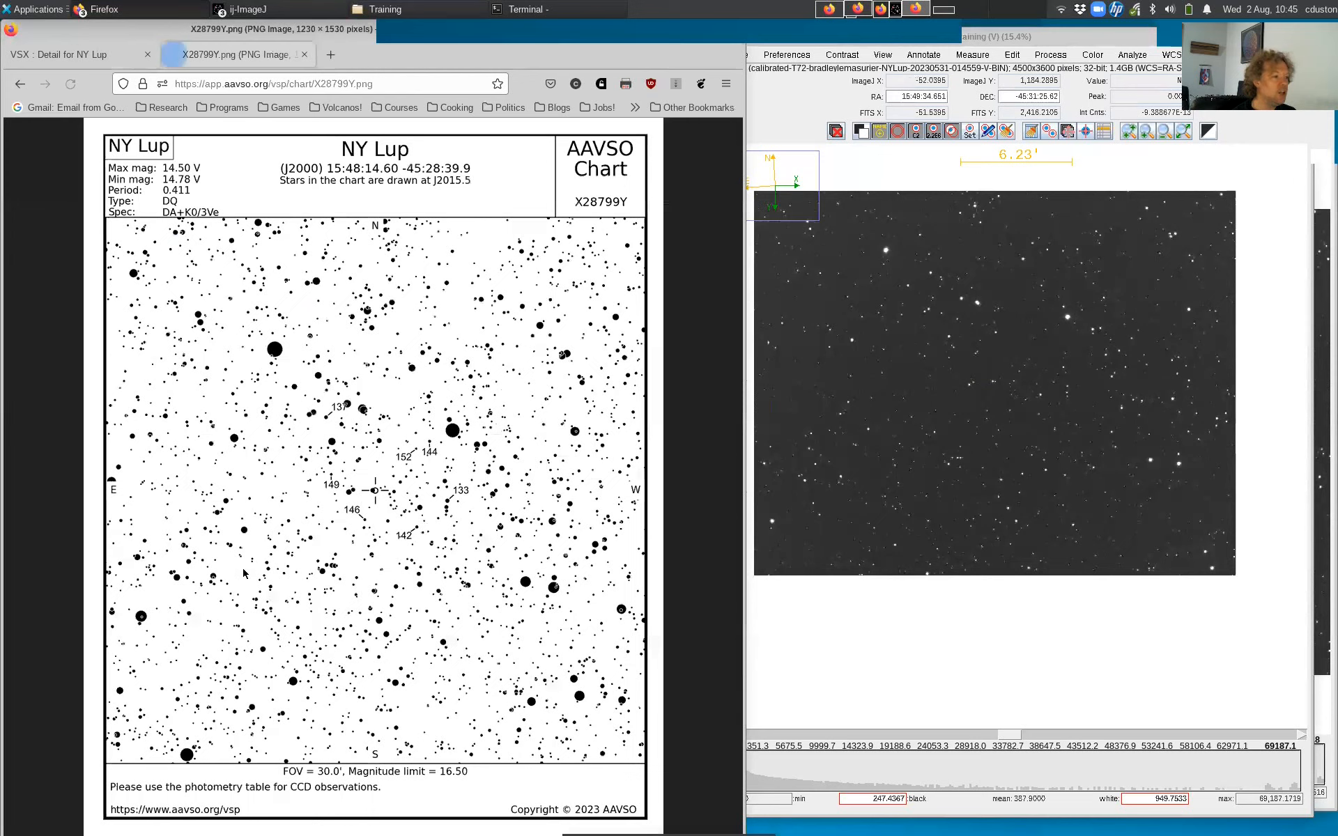
scroll(987, 377, up, 2)
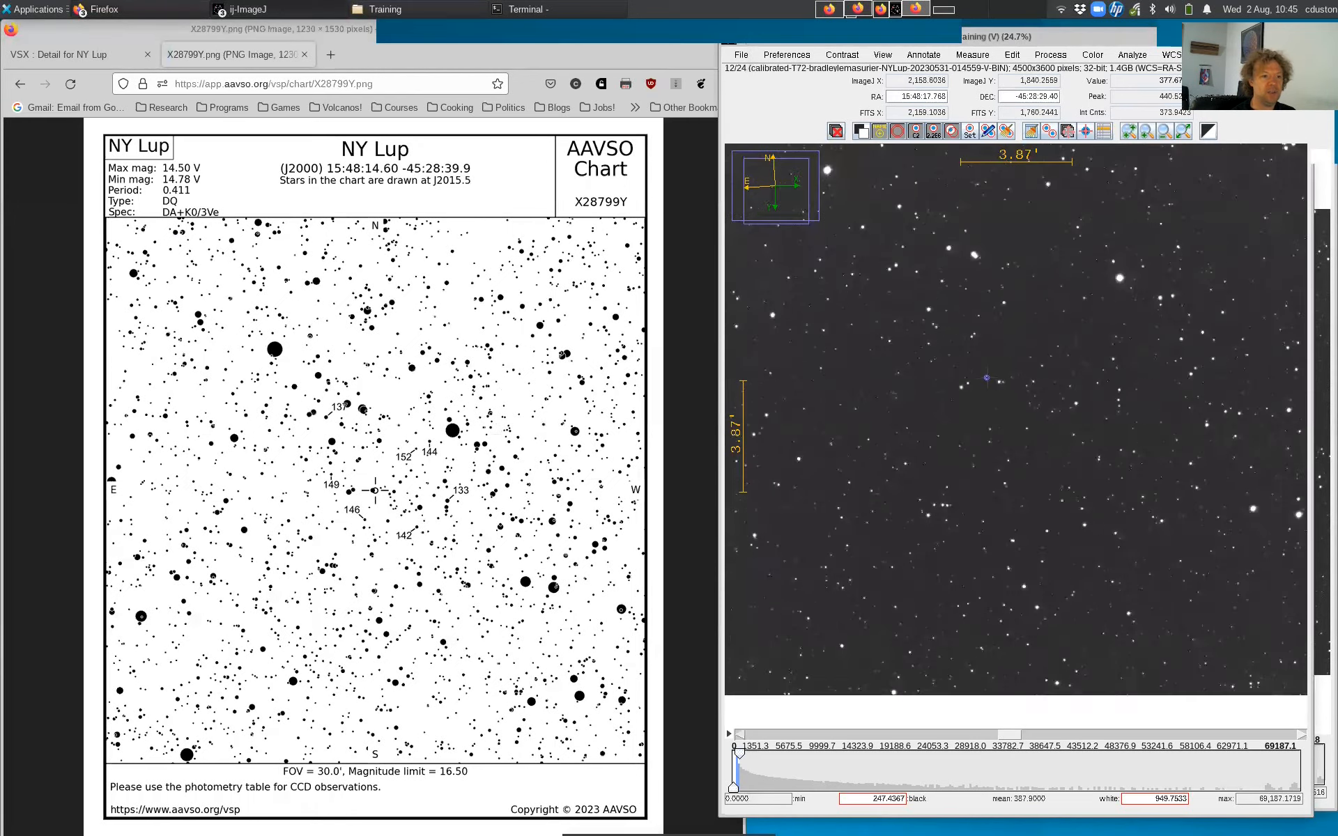
scroll(986, 377, up, 2)
scroll(987, 377, up, 2)
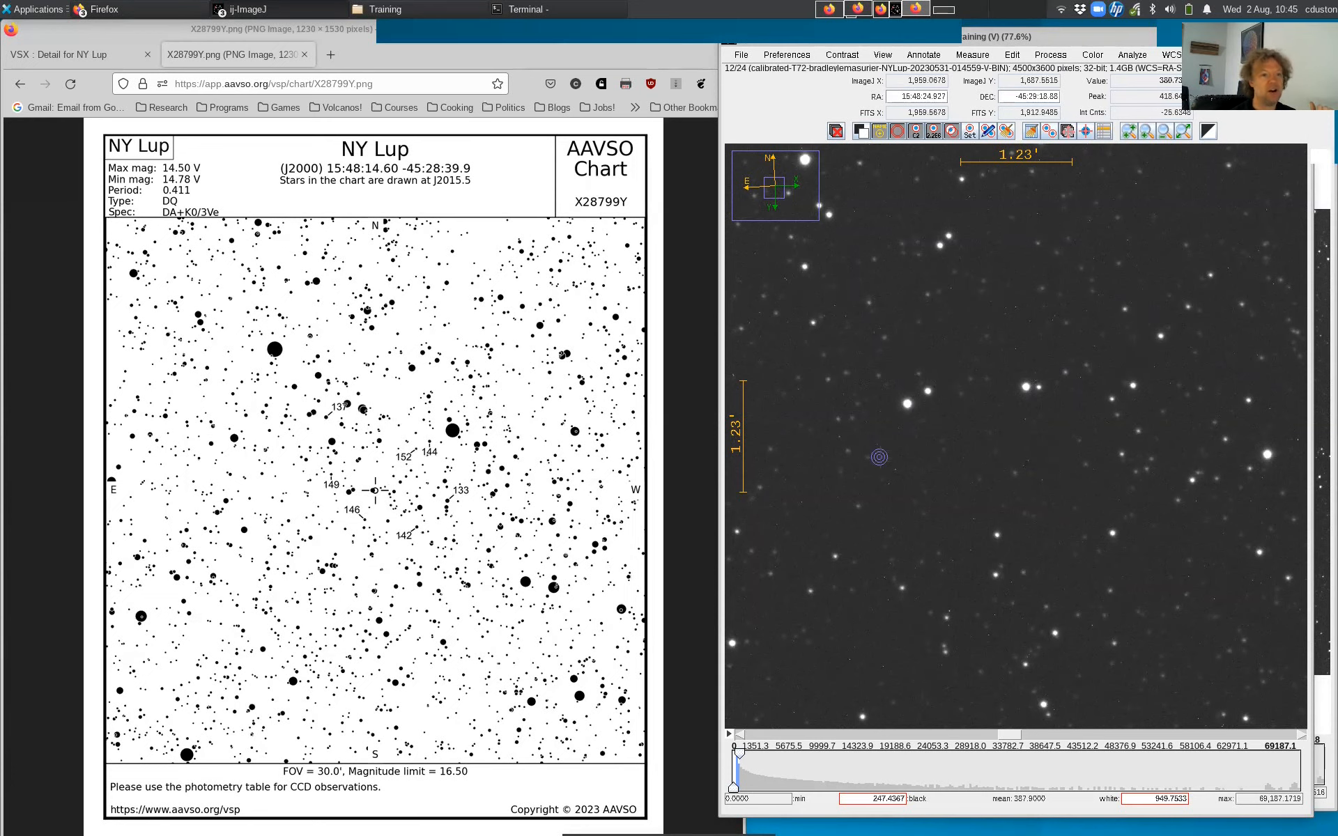
scroll(1006, 386, down, 3)
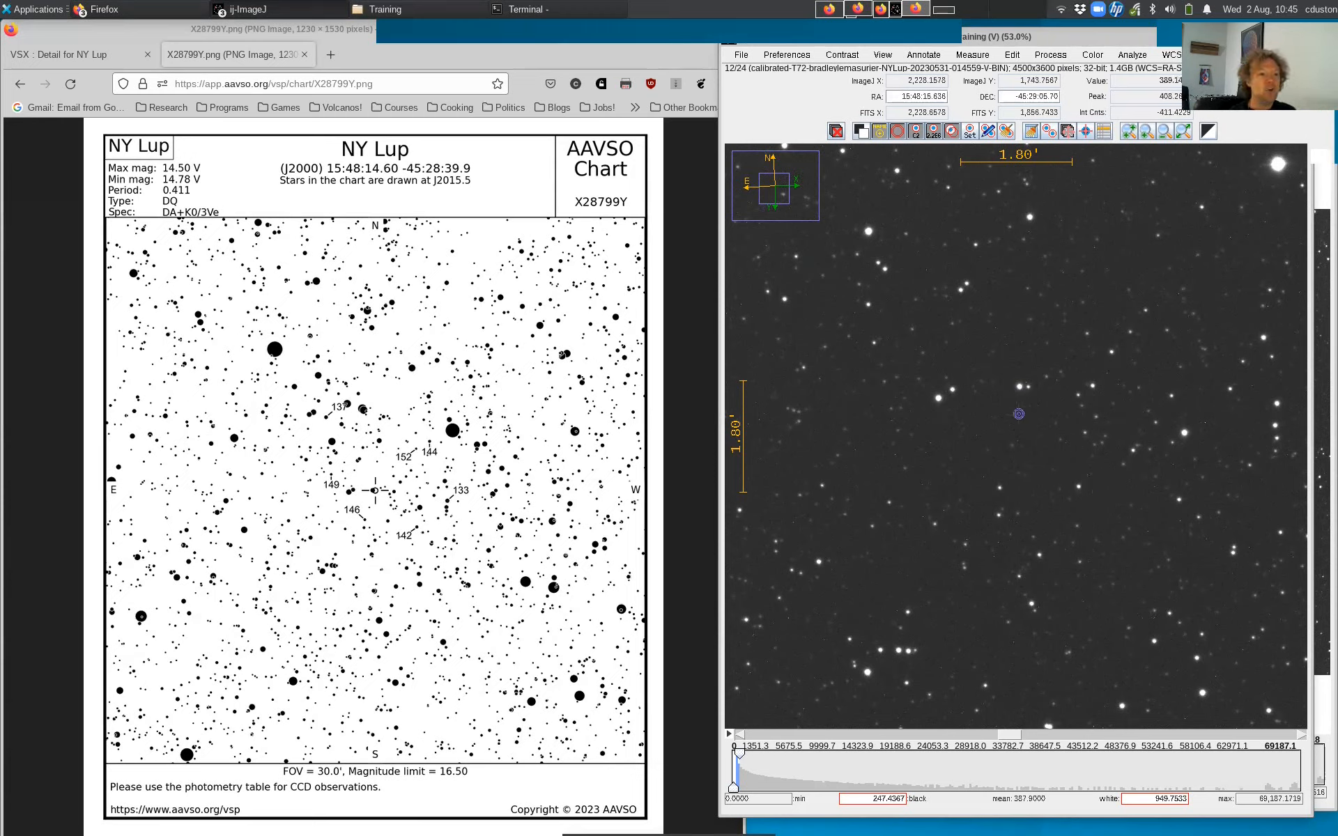
scroll(1028, 392, up, 3)
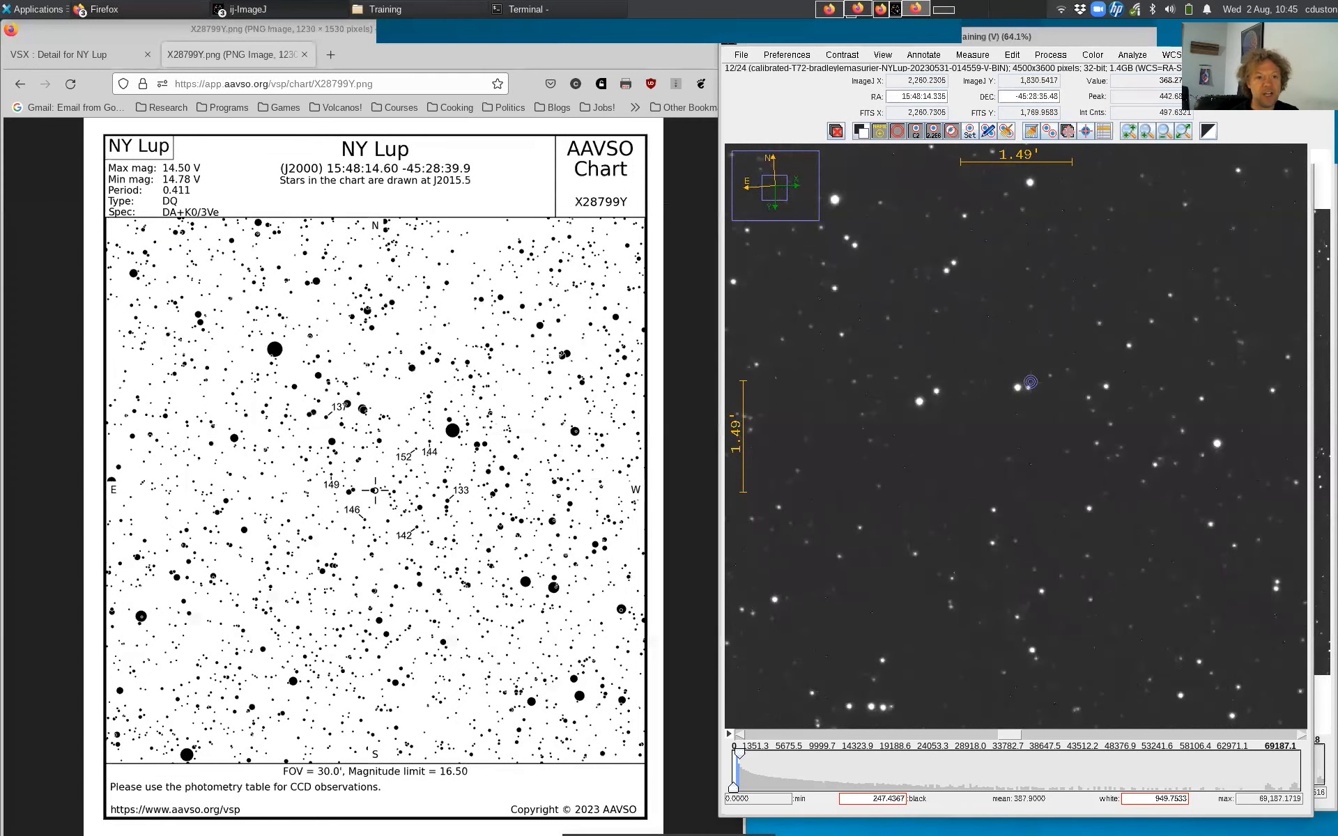
scroll(1029, 381, up, 2)
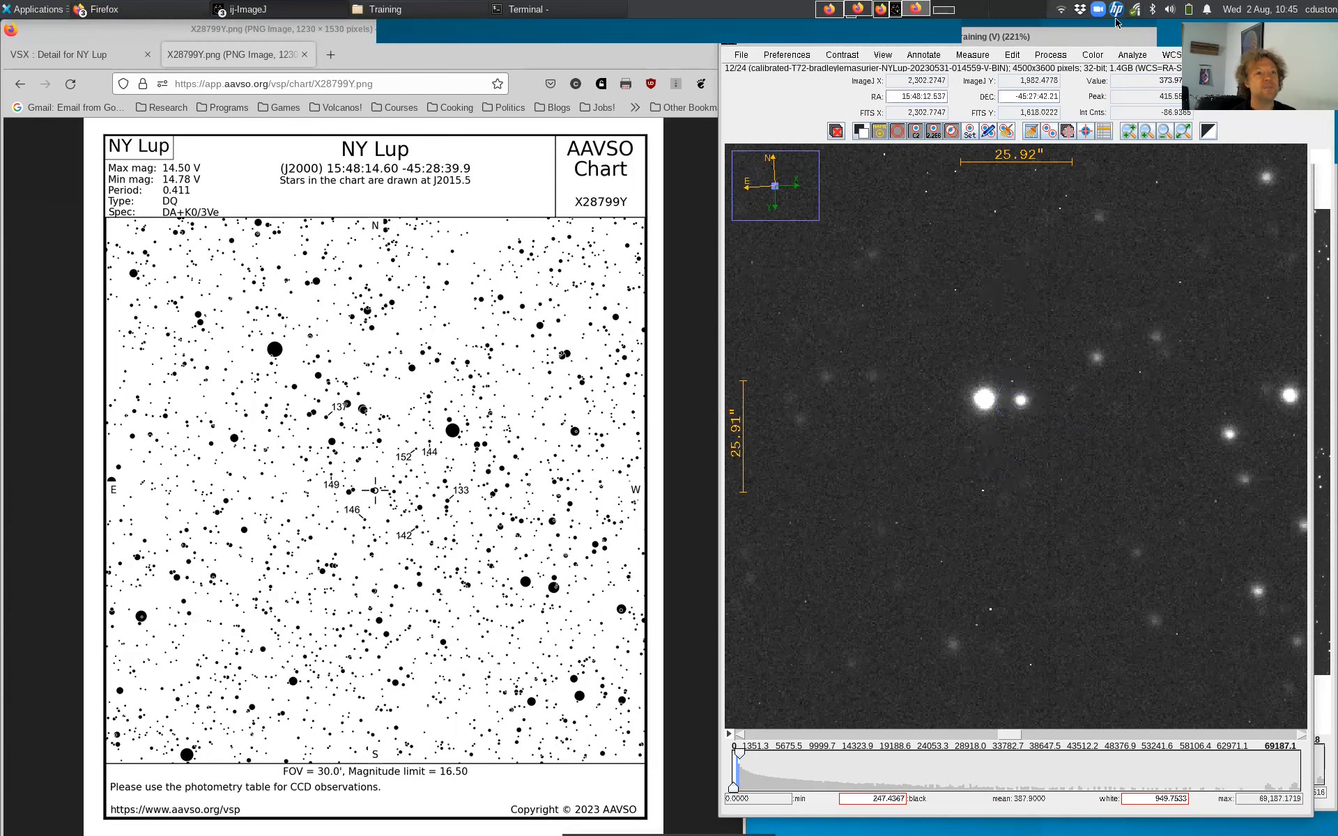
- Move the stack window clear and take a single-aperture measurement of the fainter star in the central pair
drag(1106, 38, 968, 48)
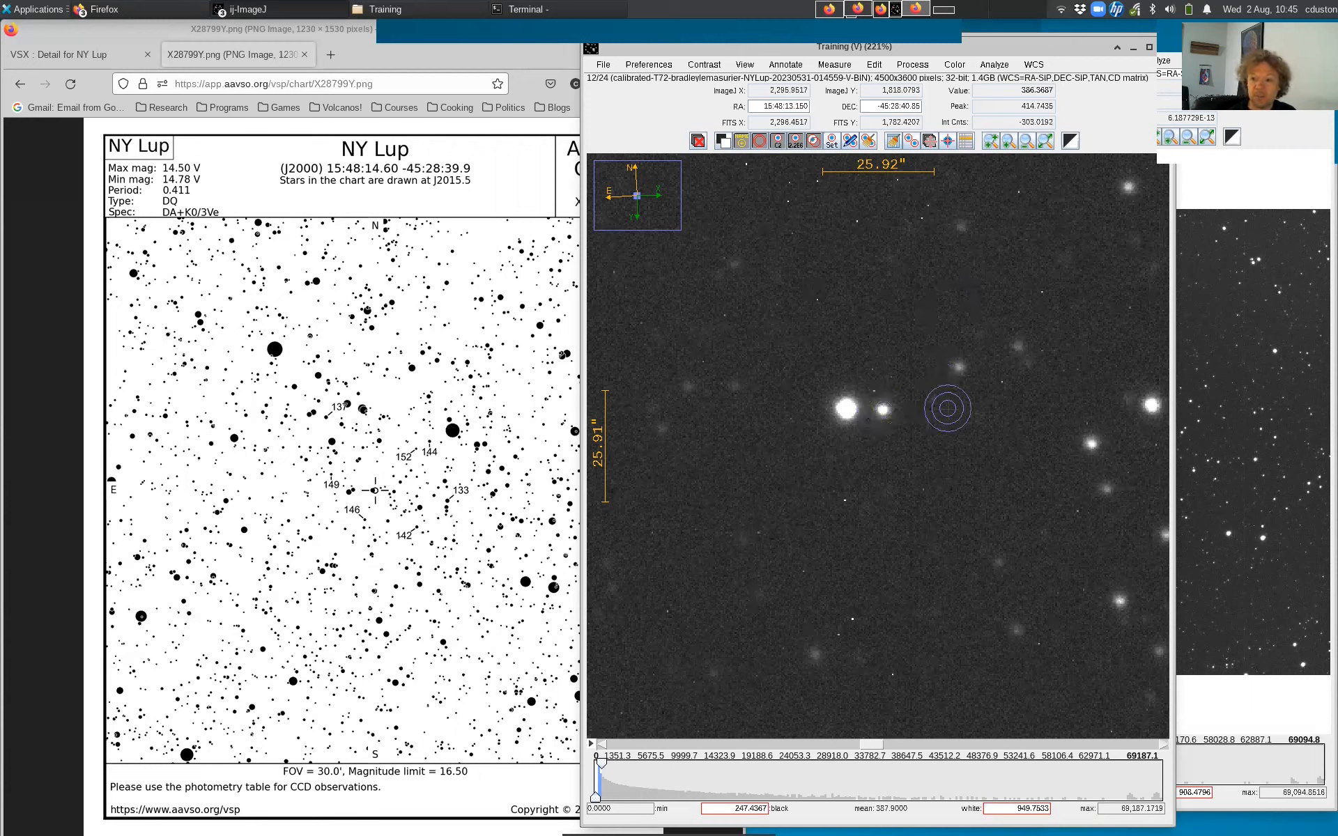
click(883, 410)
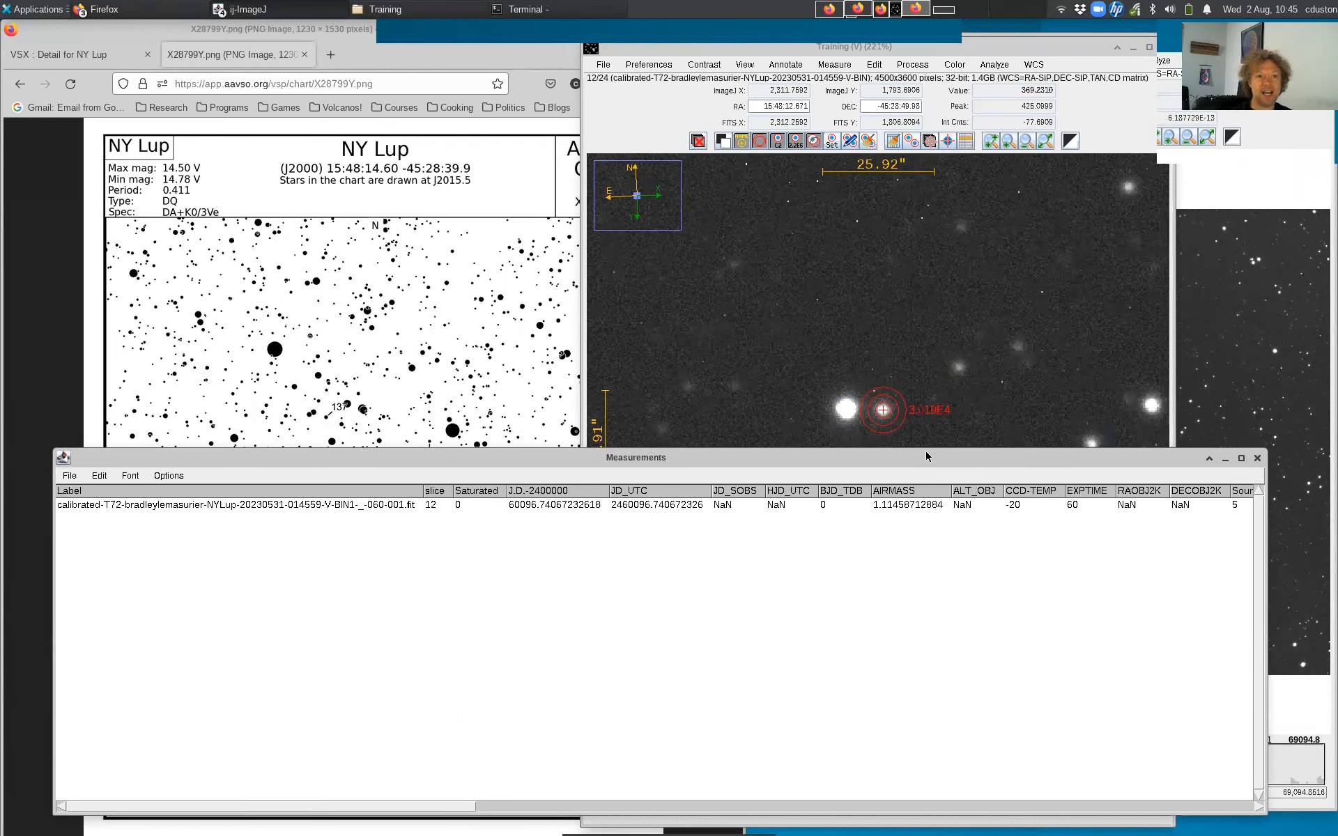
- Plot the seeing profile of the fainter star in the central pair, and clear the earlier measurement and its aperture overlay
click(992, 64)
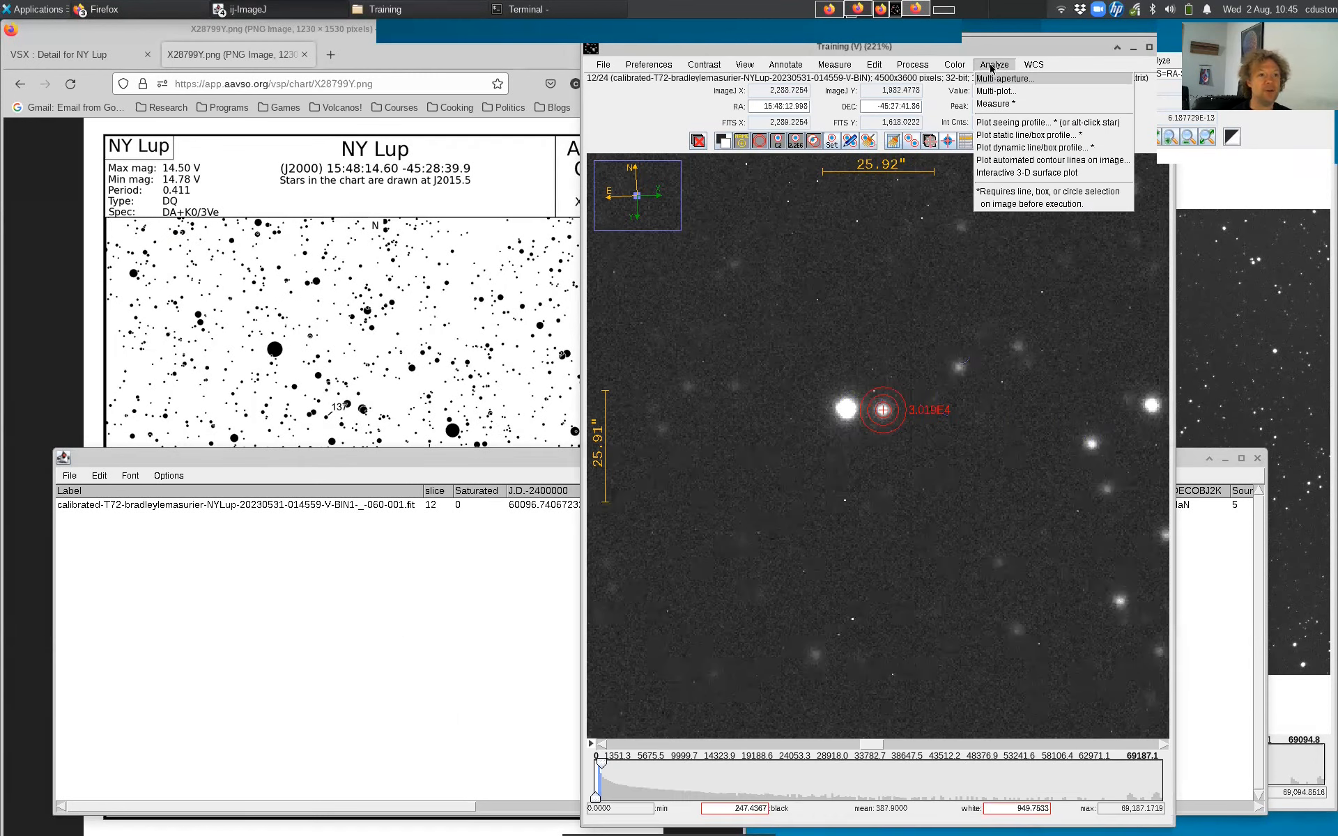
click(1012, 129)
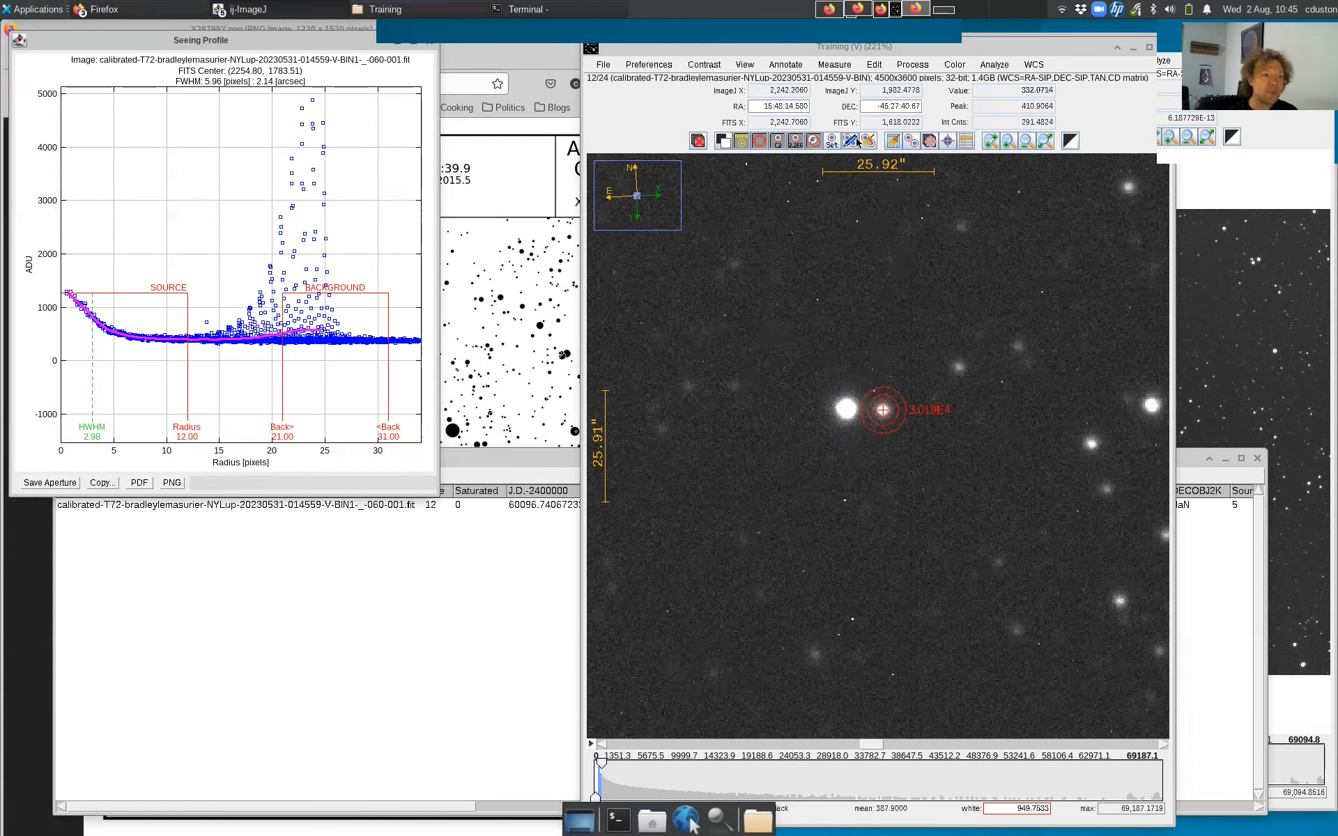
click(892, 142)
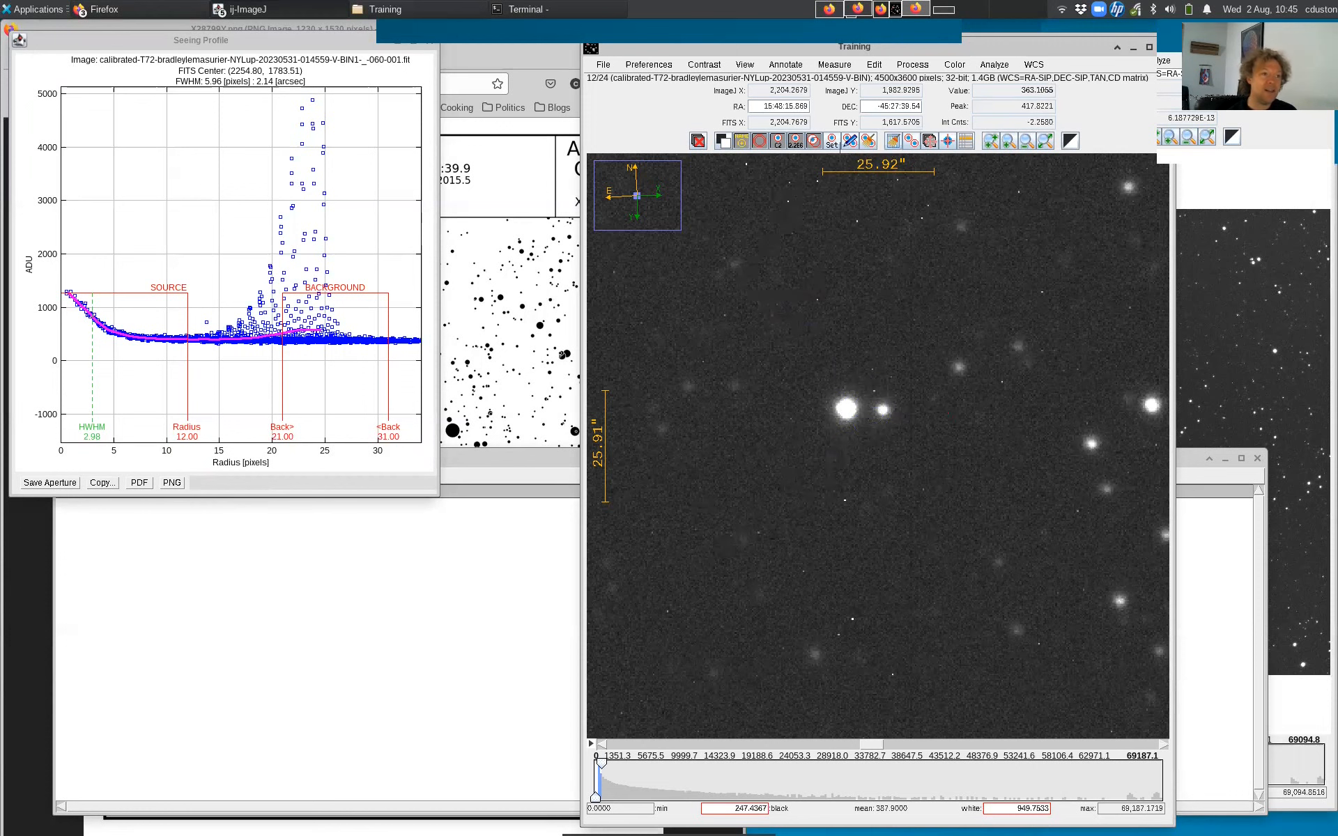
- Set the photometry aperture radii from the seeing profile: object 12, background annulus inner 21 and outer 31
click(832, 144)
drag(706, 124, 868, 171)
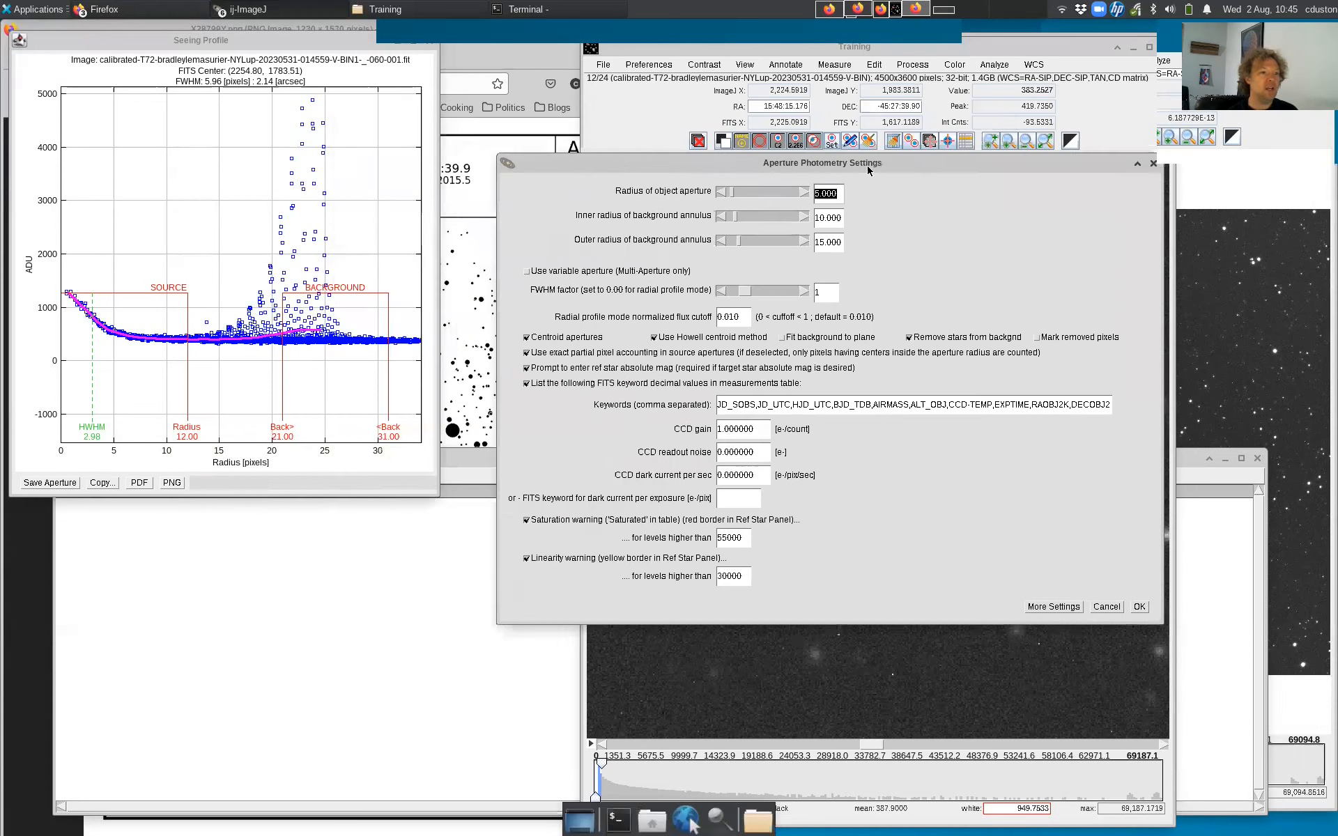
text(12)
key(Tab)
double_click(821, 221)
text(21)
double_click(840, 242)
text(31)
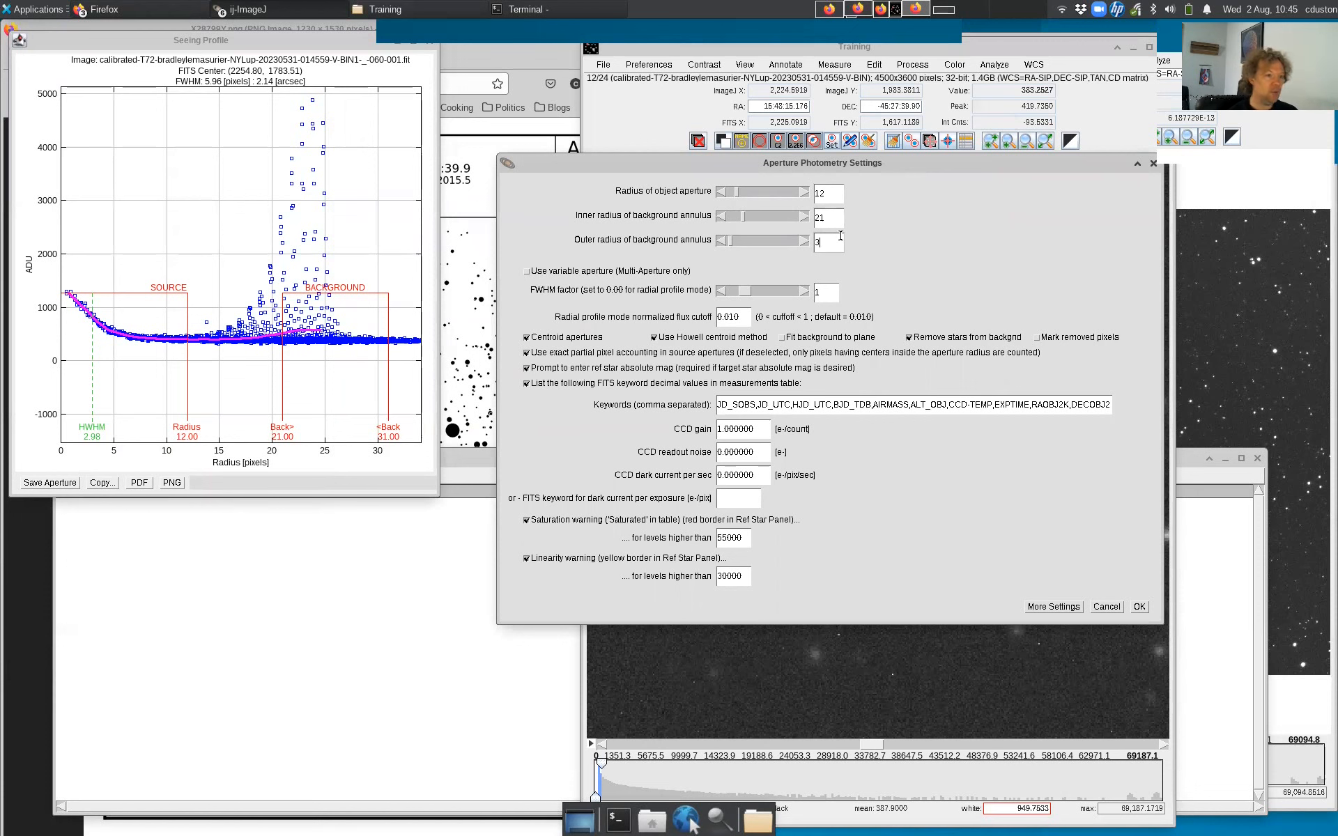
click(1139, 607)
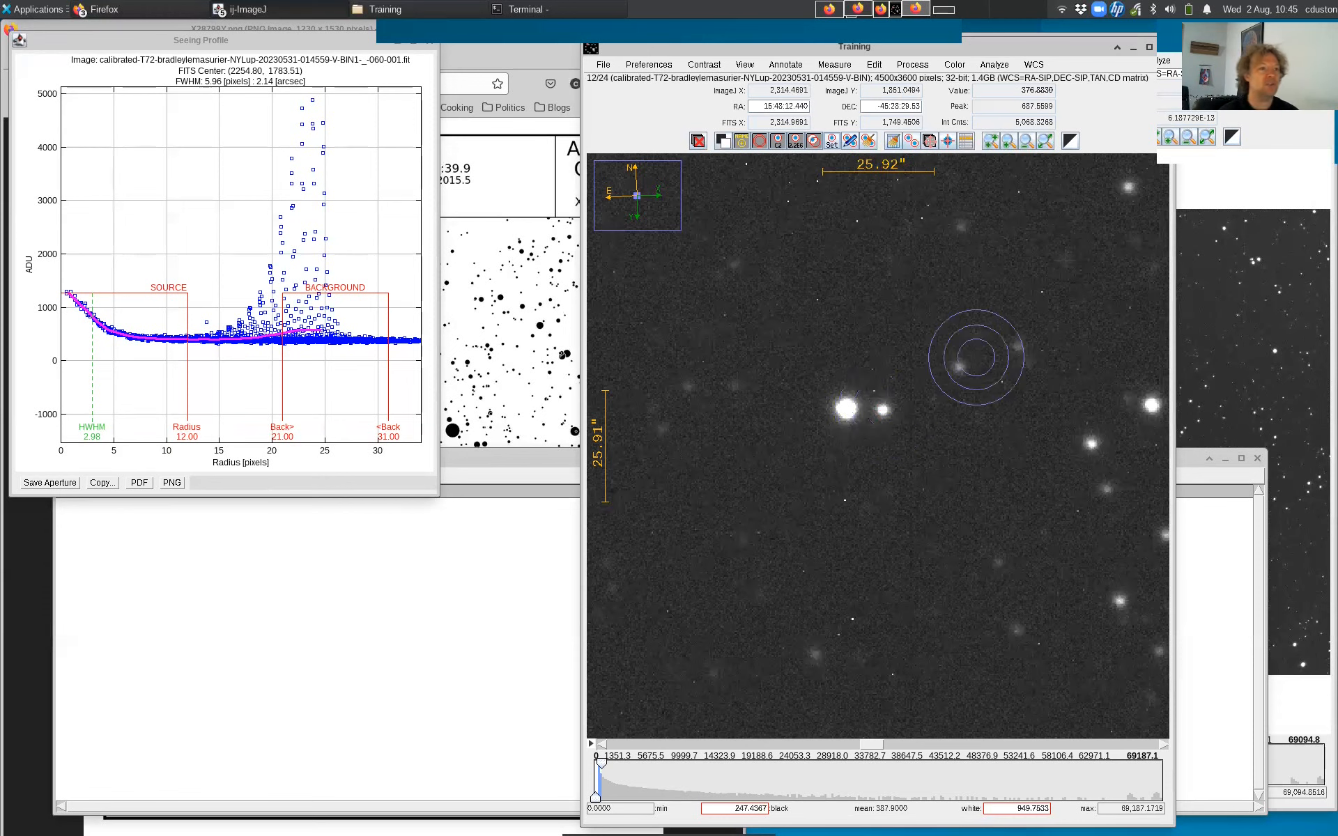
- Set the background annulus to an inner radius of 35 and an outer radius of 45
click(833, 142)
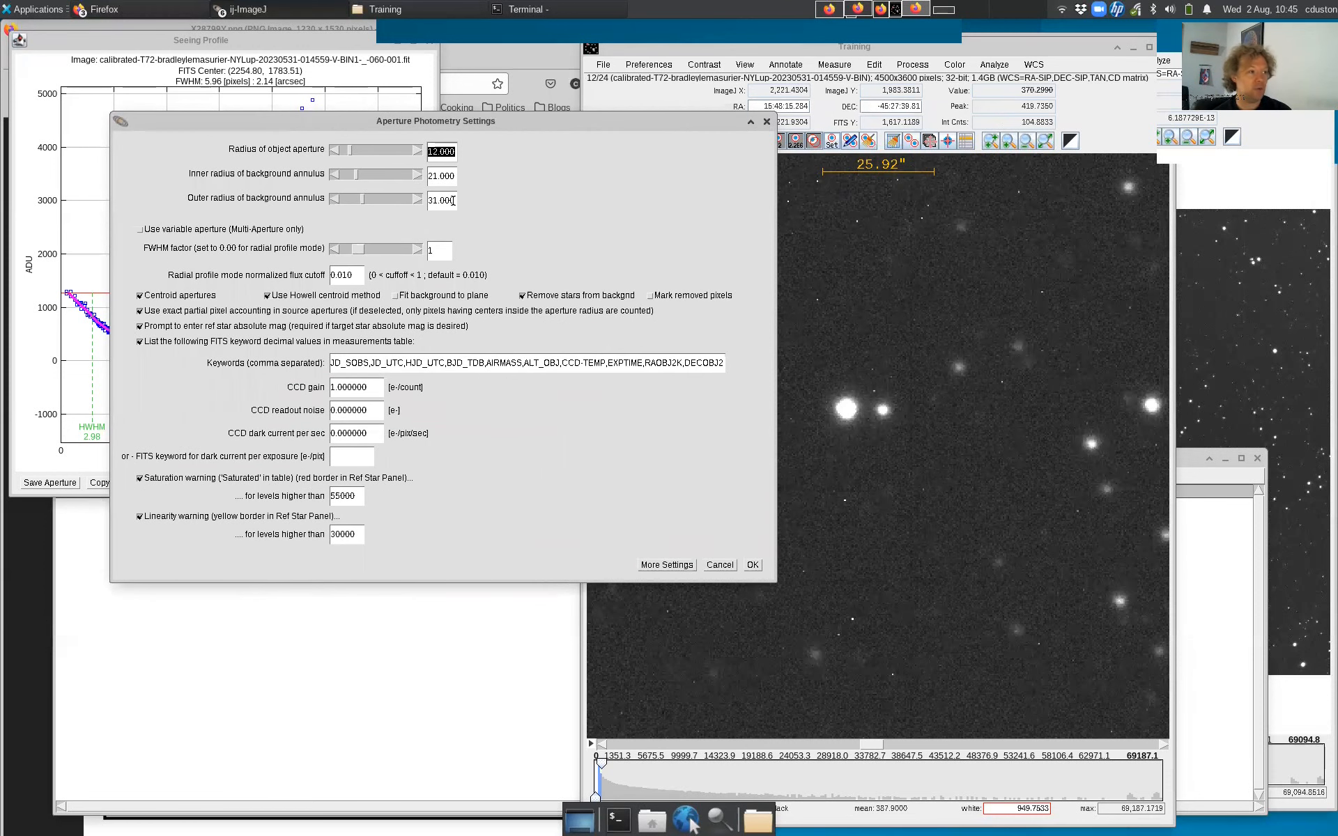
click(451, 201)
text(25)
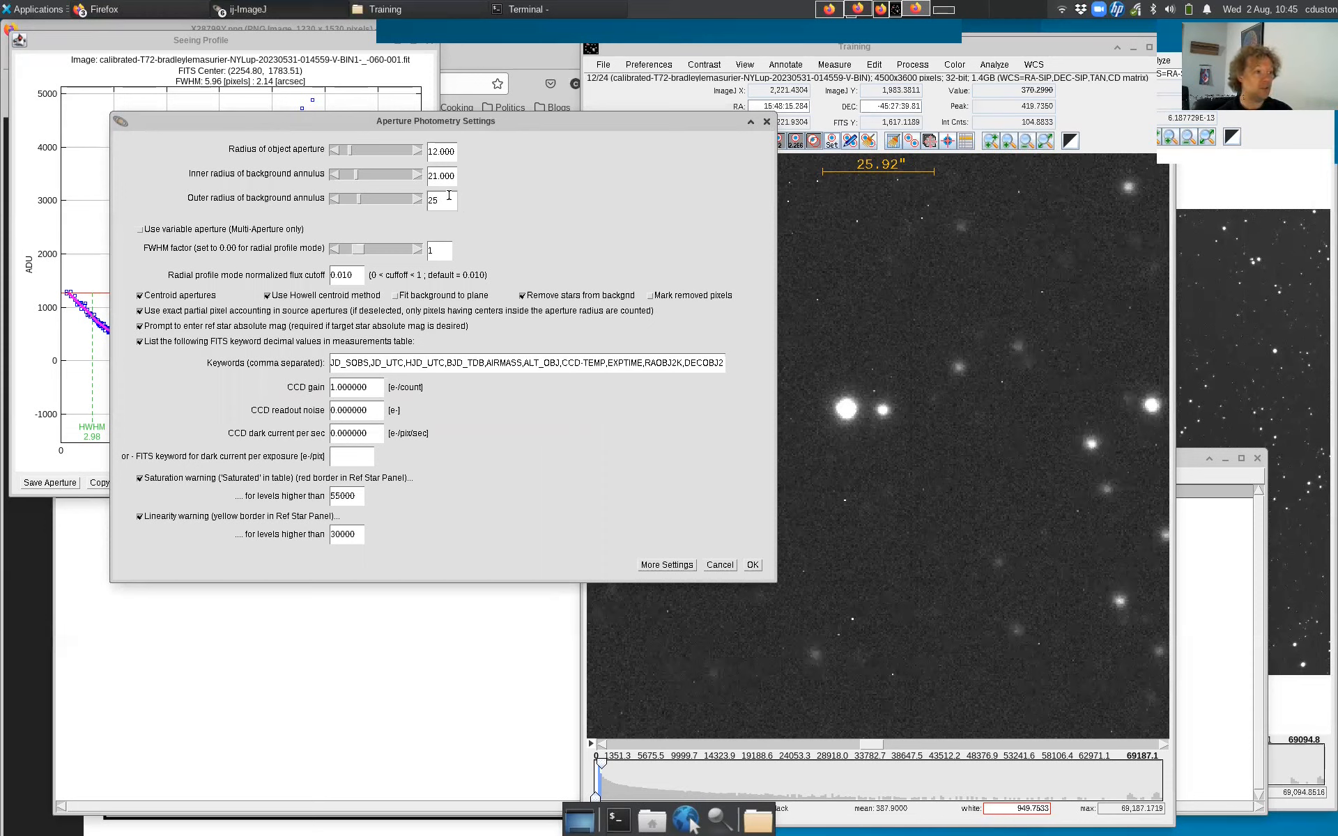
click(455, 179)
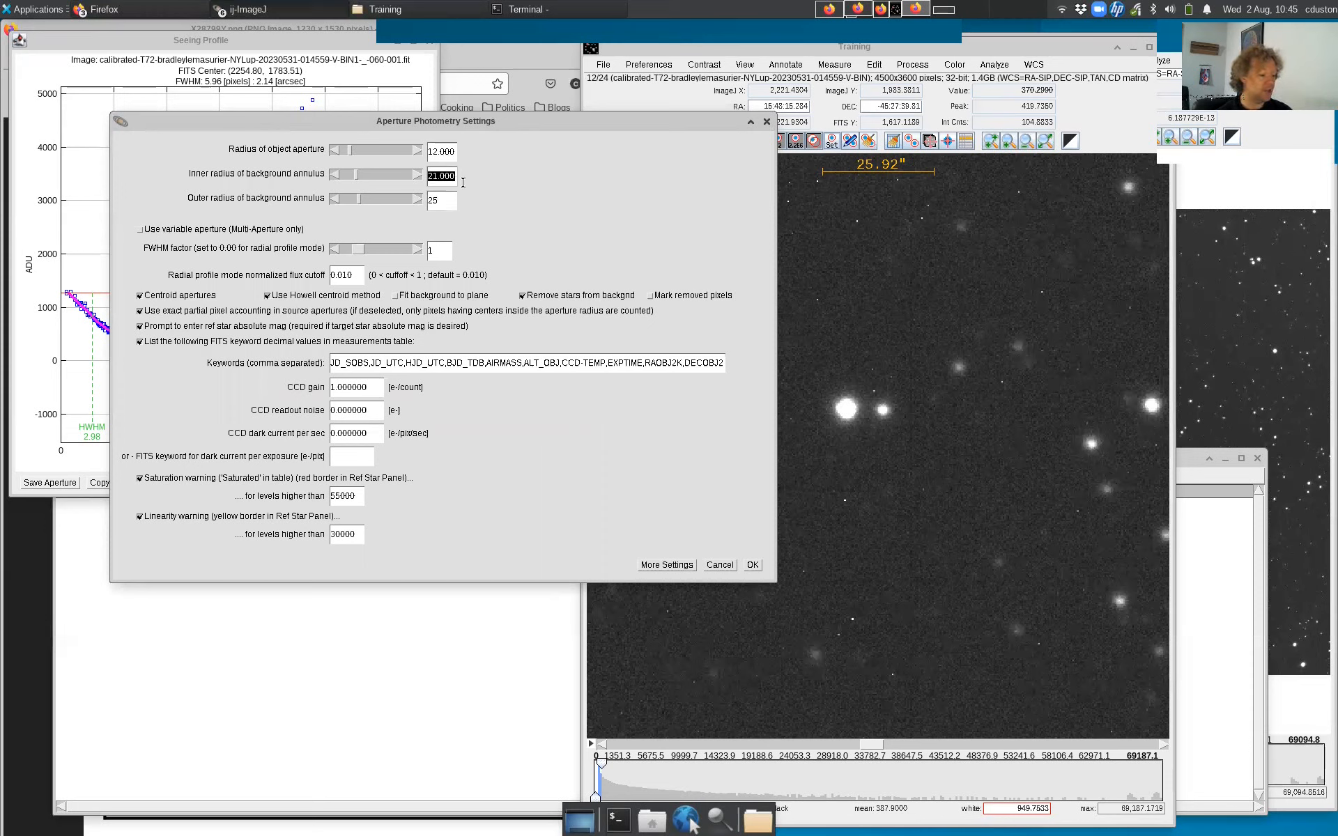
text(35)
drag(457, 142, 618, 504)
drag(417, 505, 340, 255)
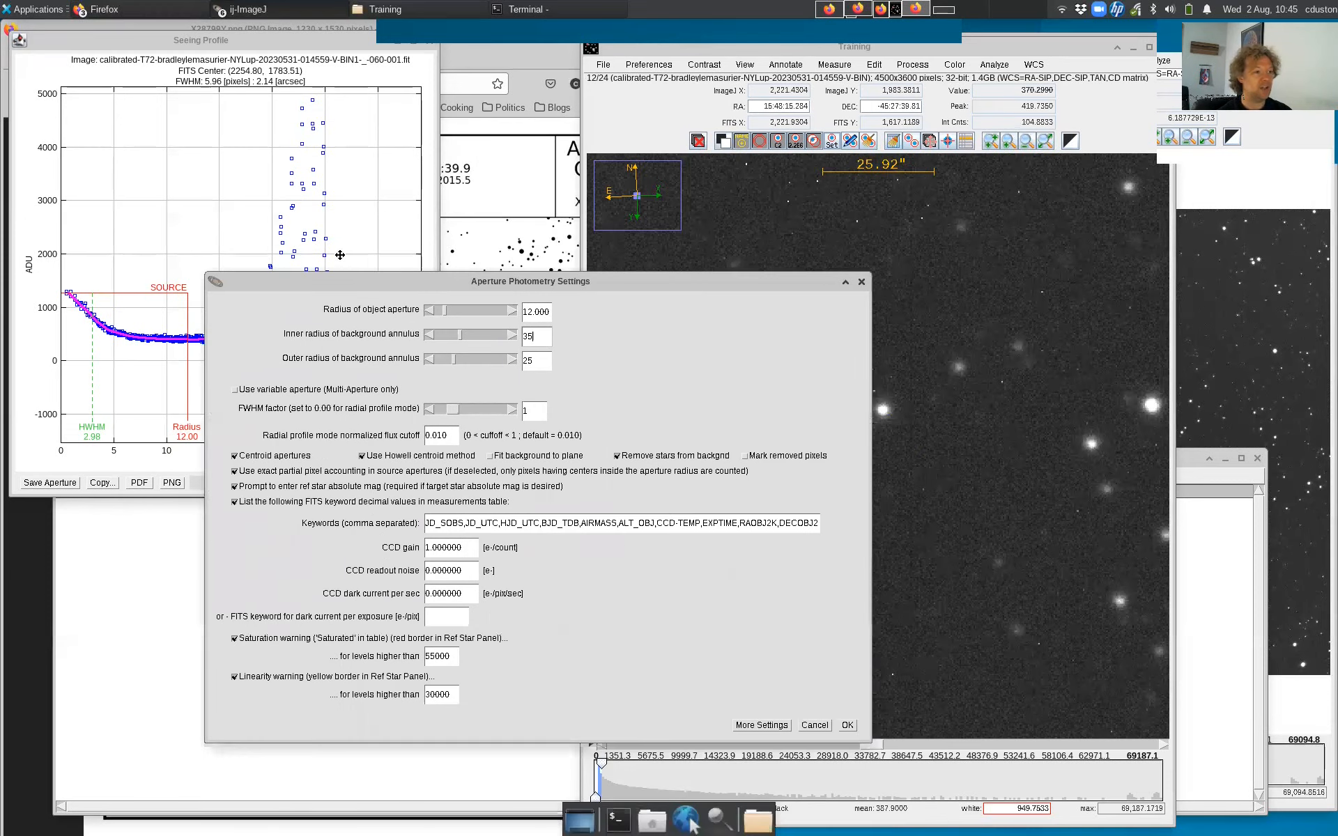
click(488, 255)
text(45)
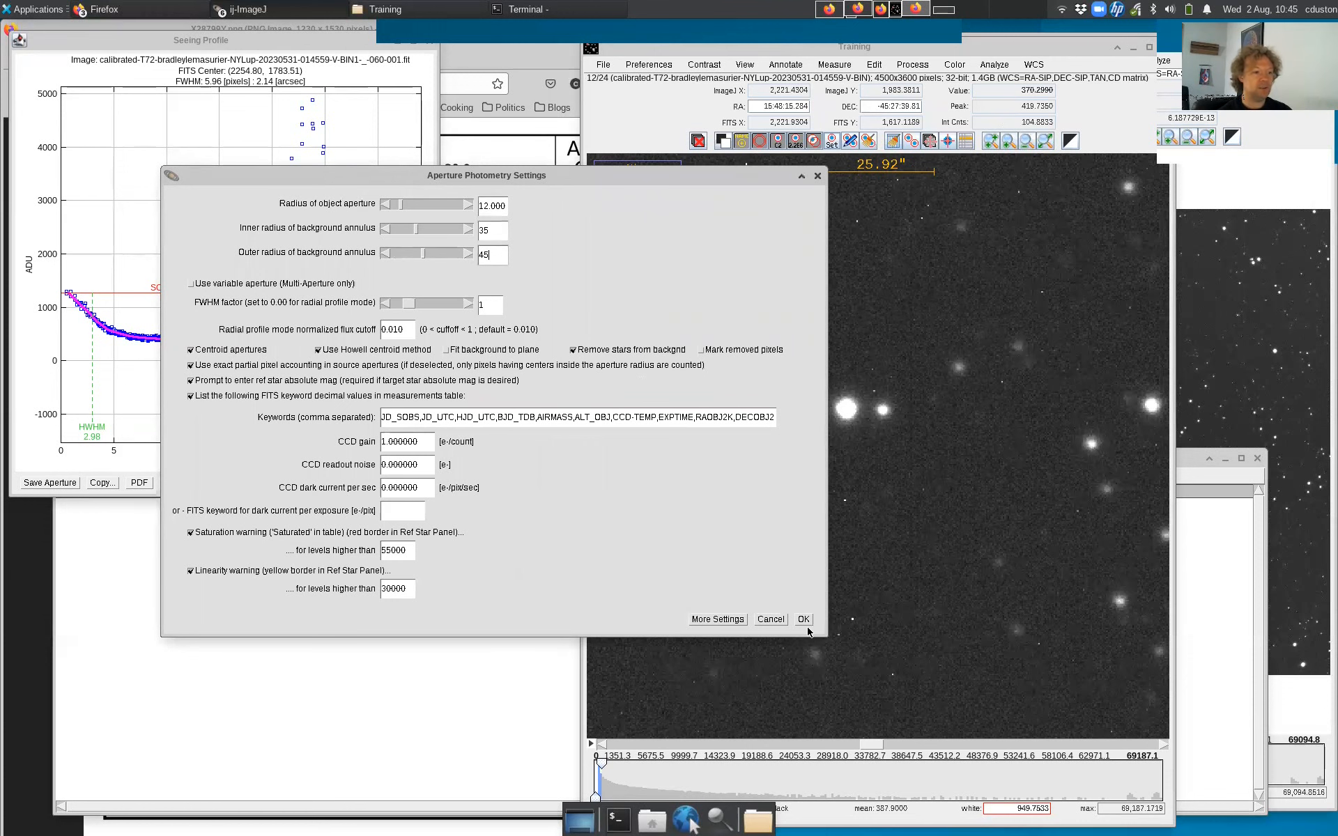
click(806, 621)
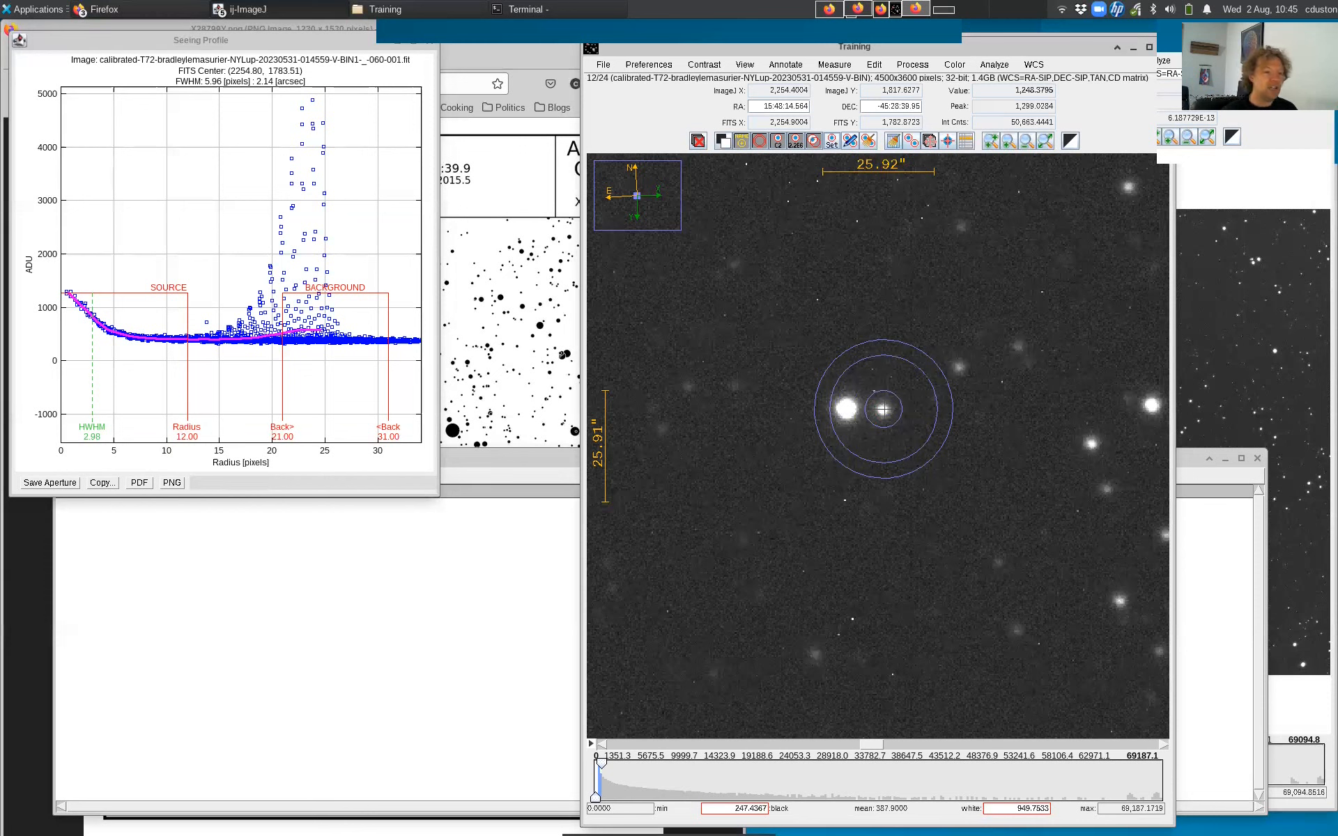
- Measure the fainter central star with the enlarged annulus and examine its Source-Sky, Source_Error and Source_SNR values in the measurements table
click(883, 410)
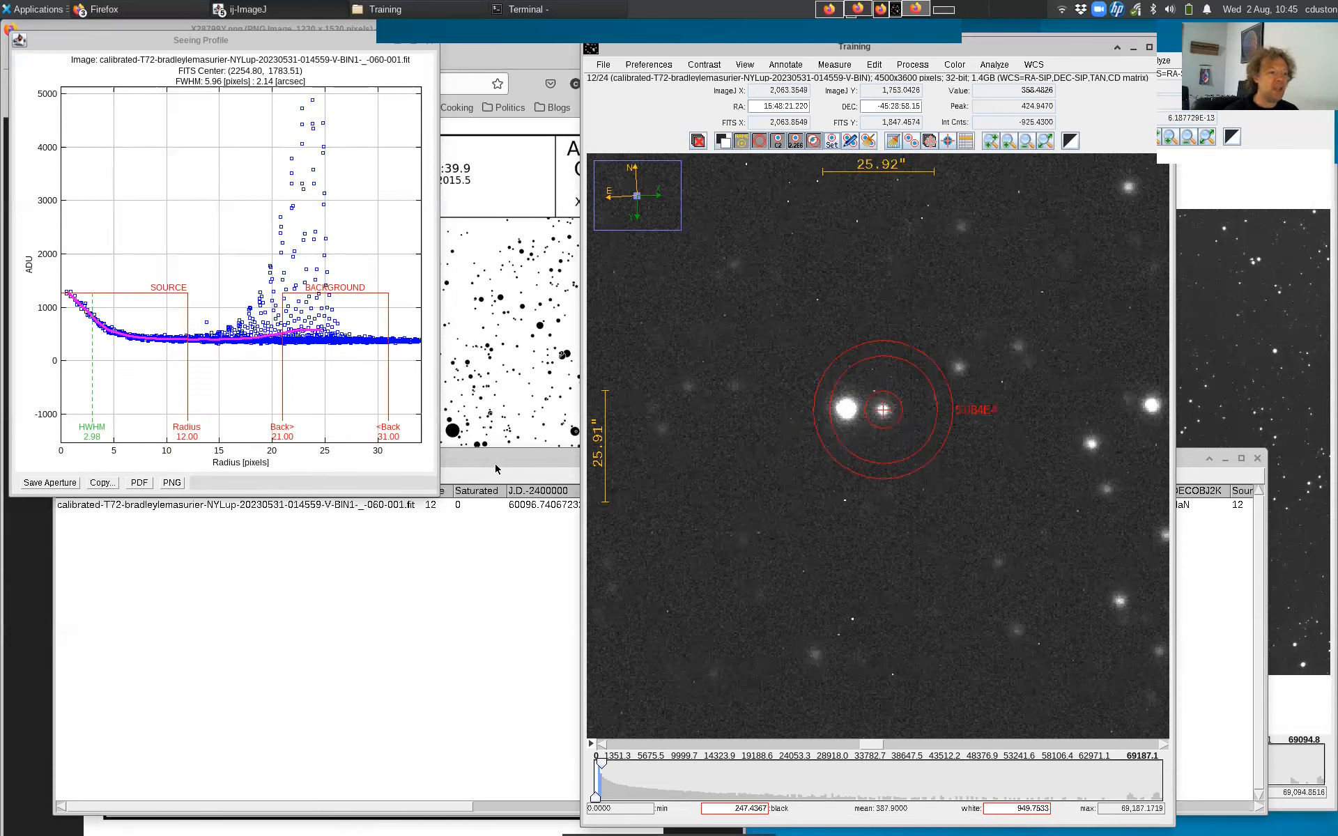
click(515, 458)
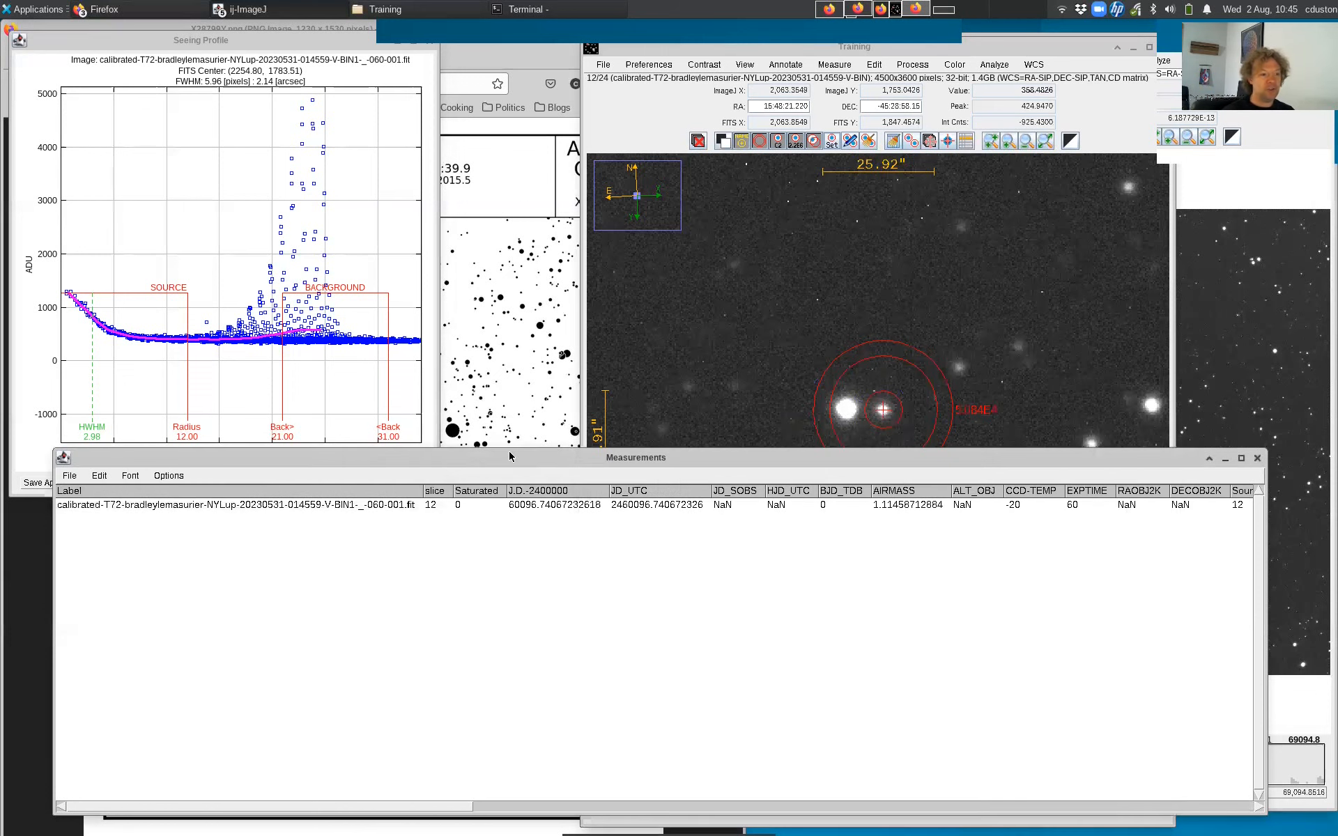
drag(452, 809, 629, 802)
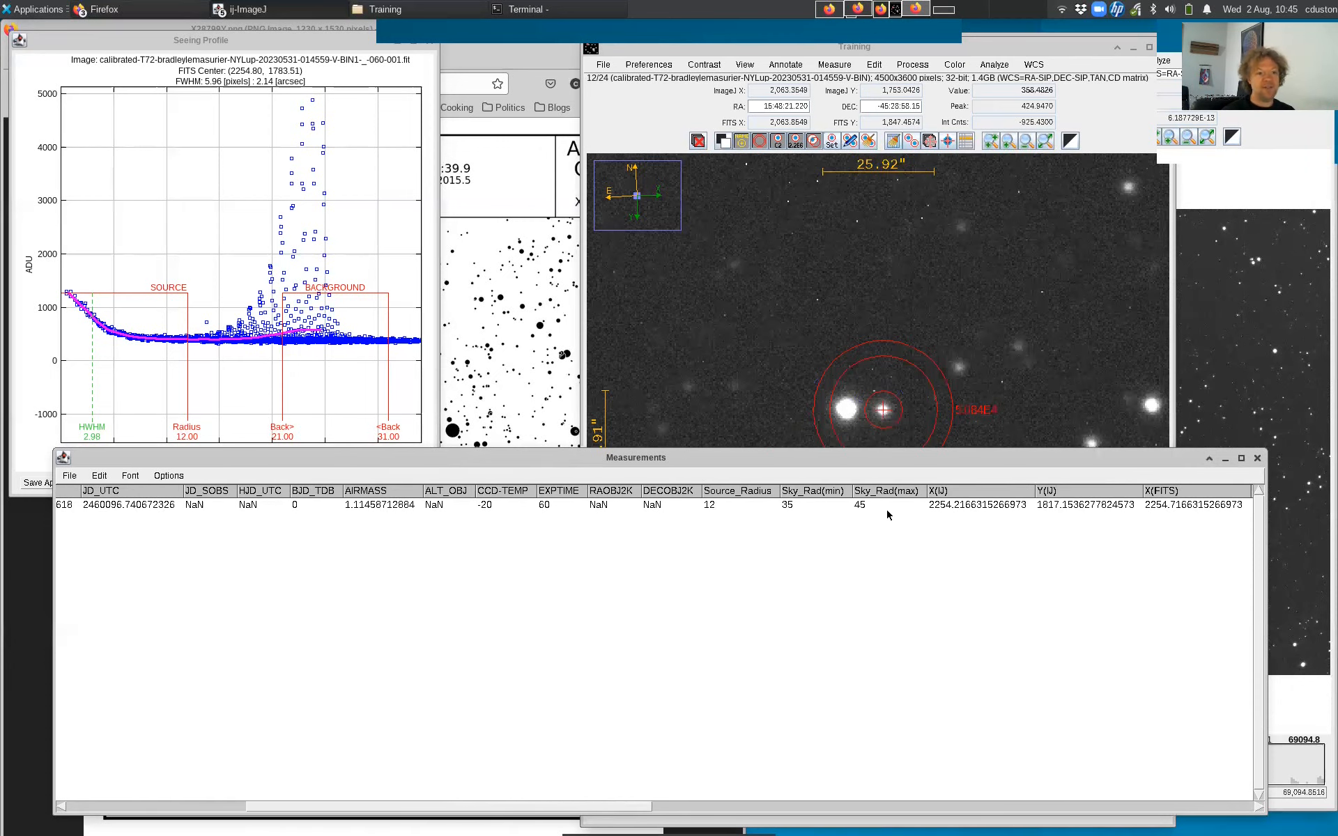
drag(611, 809, 880, 800)
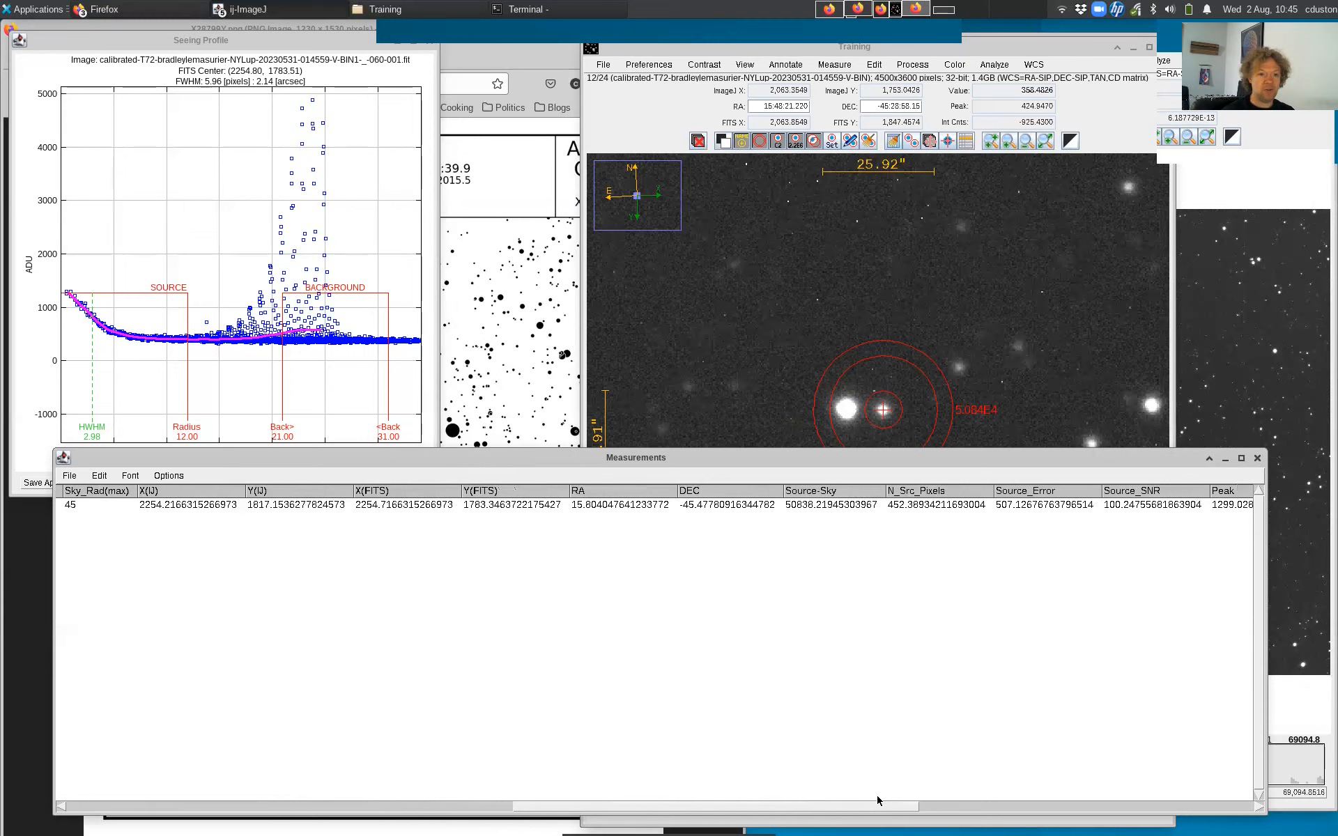
click(1136, 512)
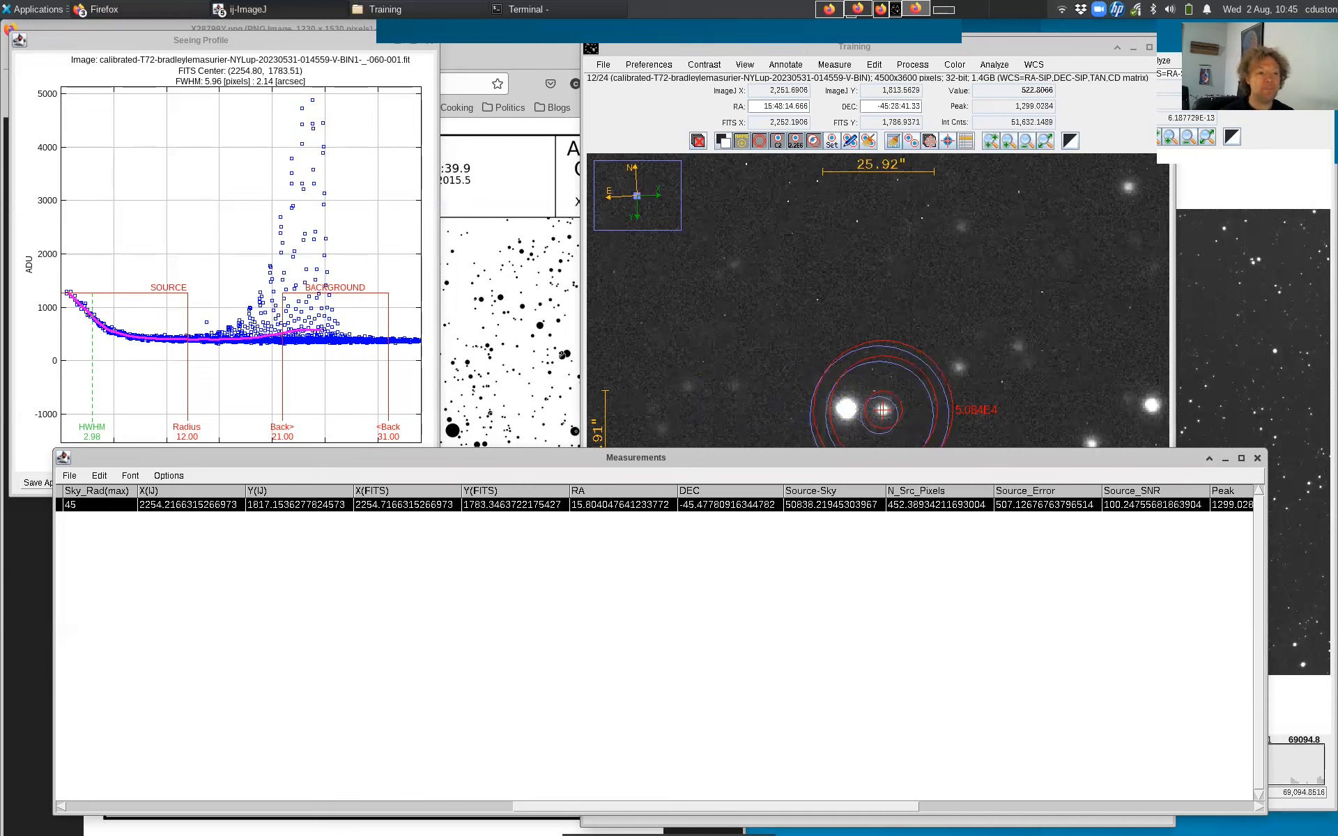
click(836, 612)
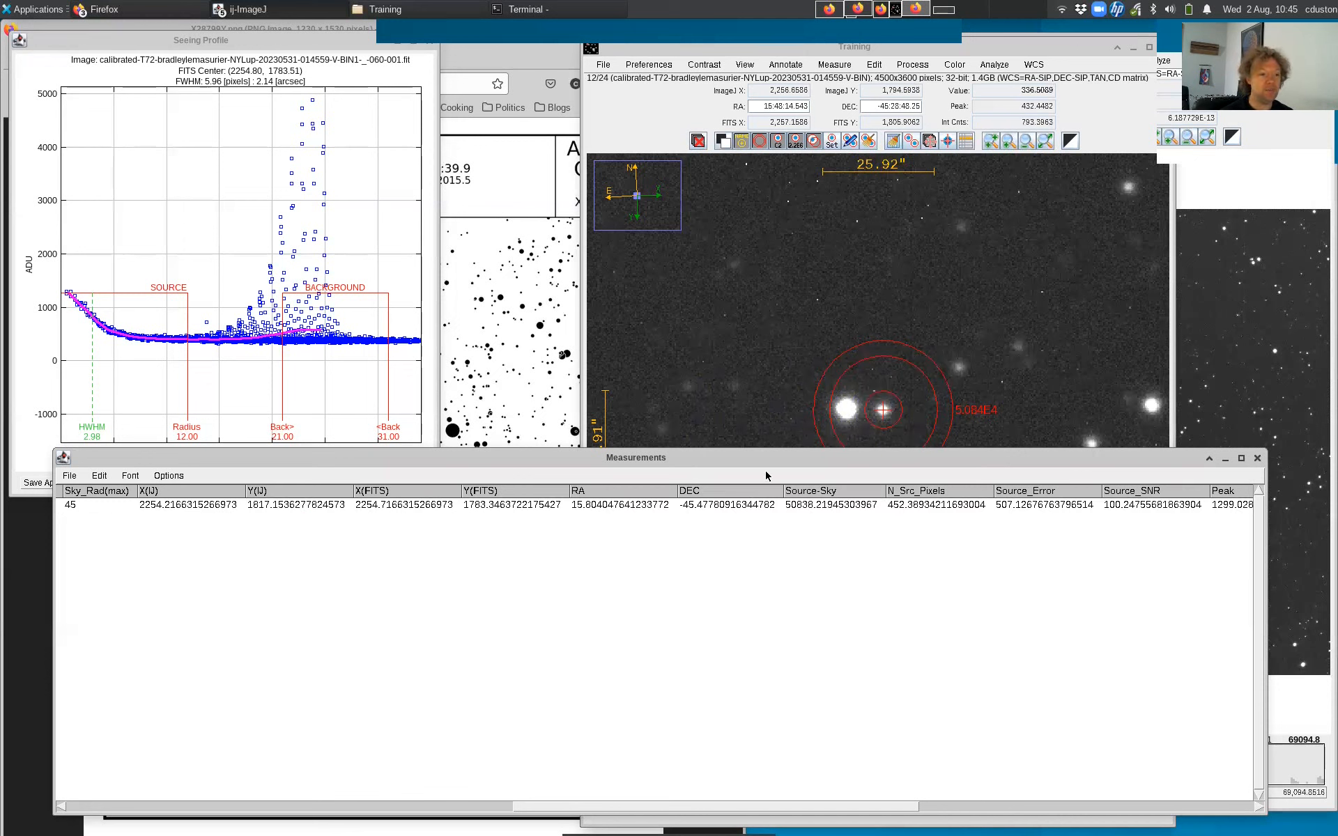
click(1126, 507)
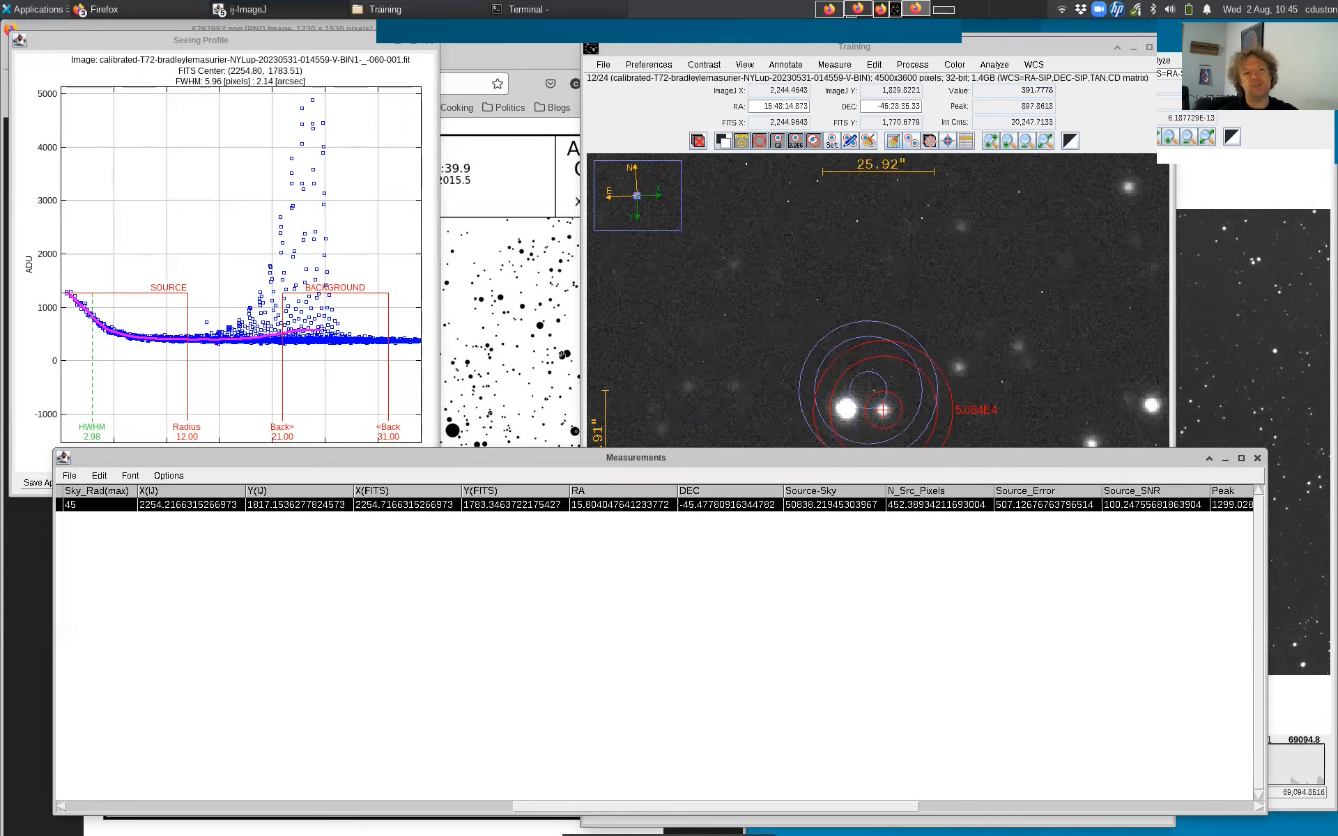
drag(1036, 451, 1035, 472)
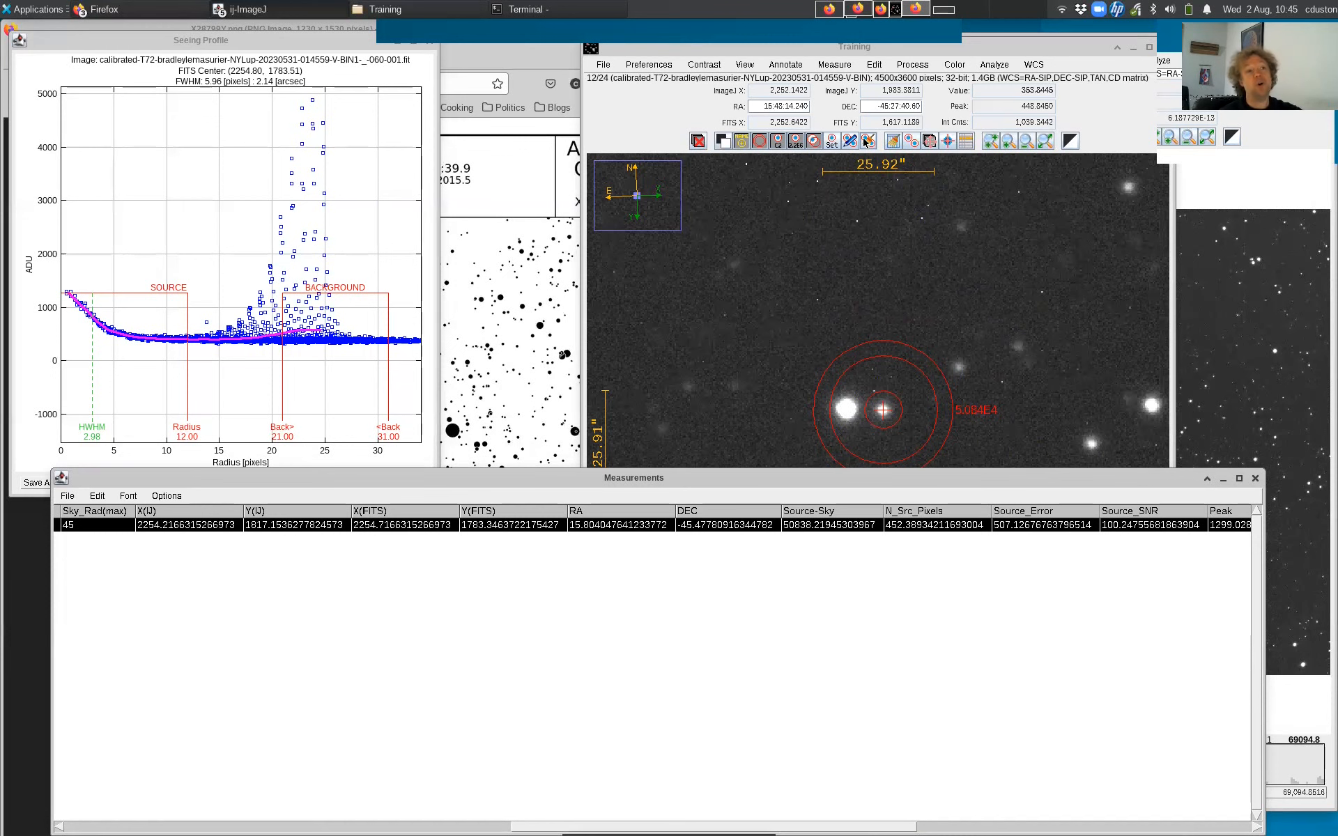
- Reduce the object aperture radius to 10 and measure the fainter central star again
click(831, 141)
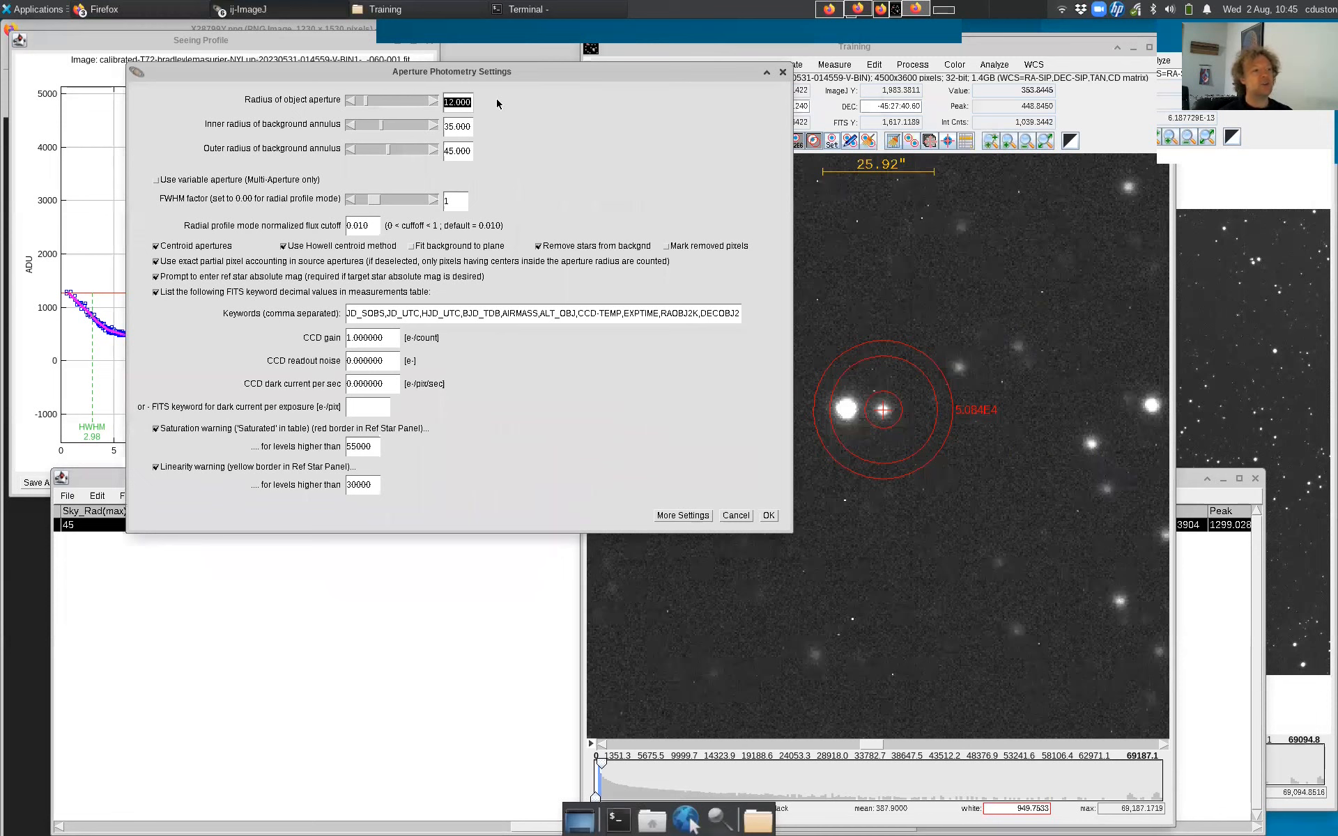
click(352, 102)
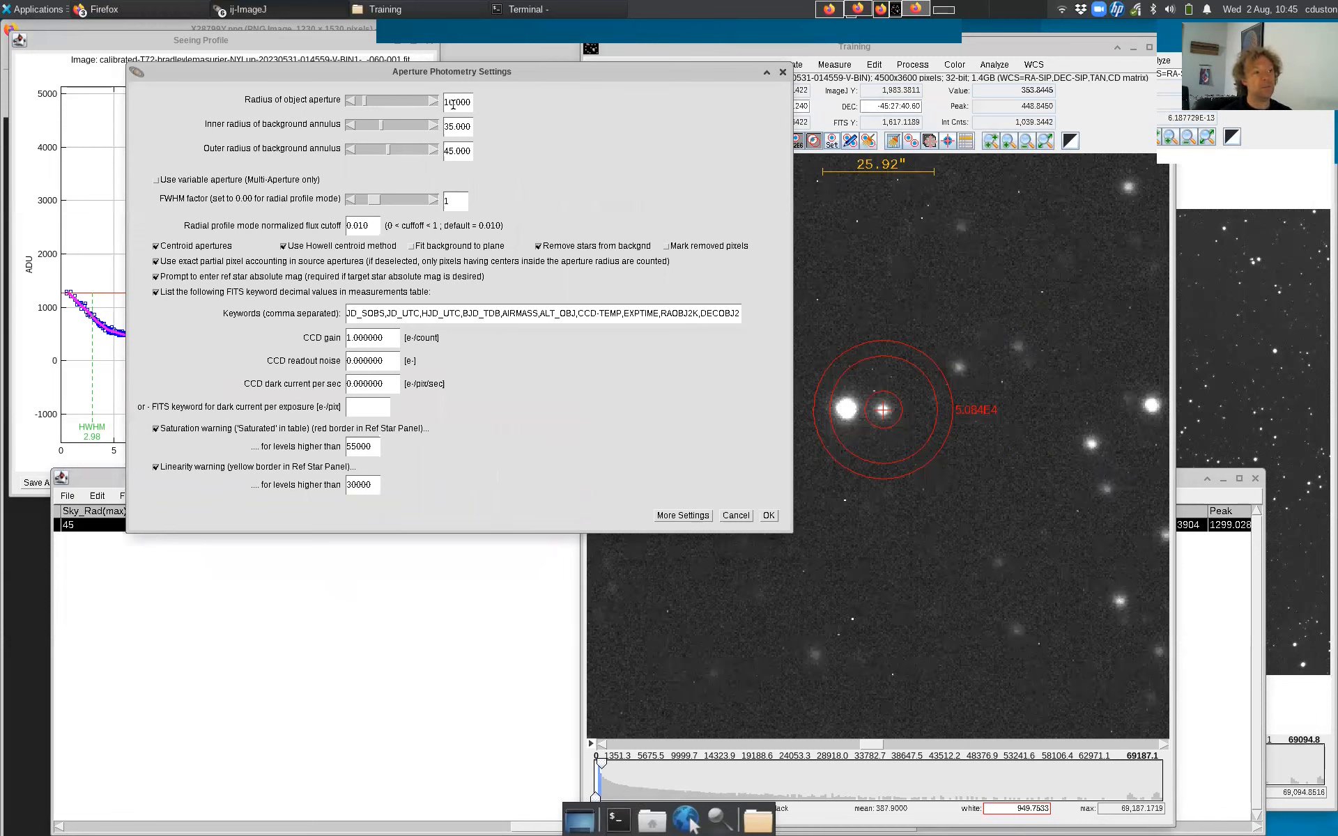
click(768, 517)
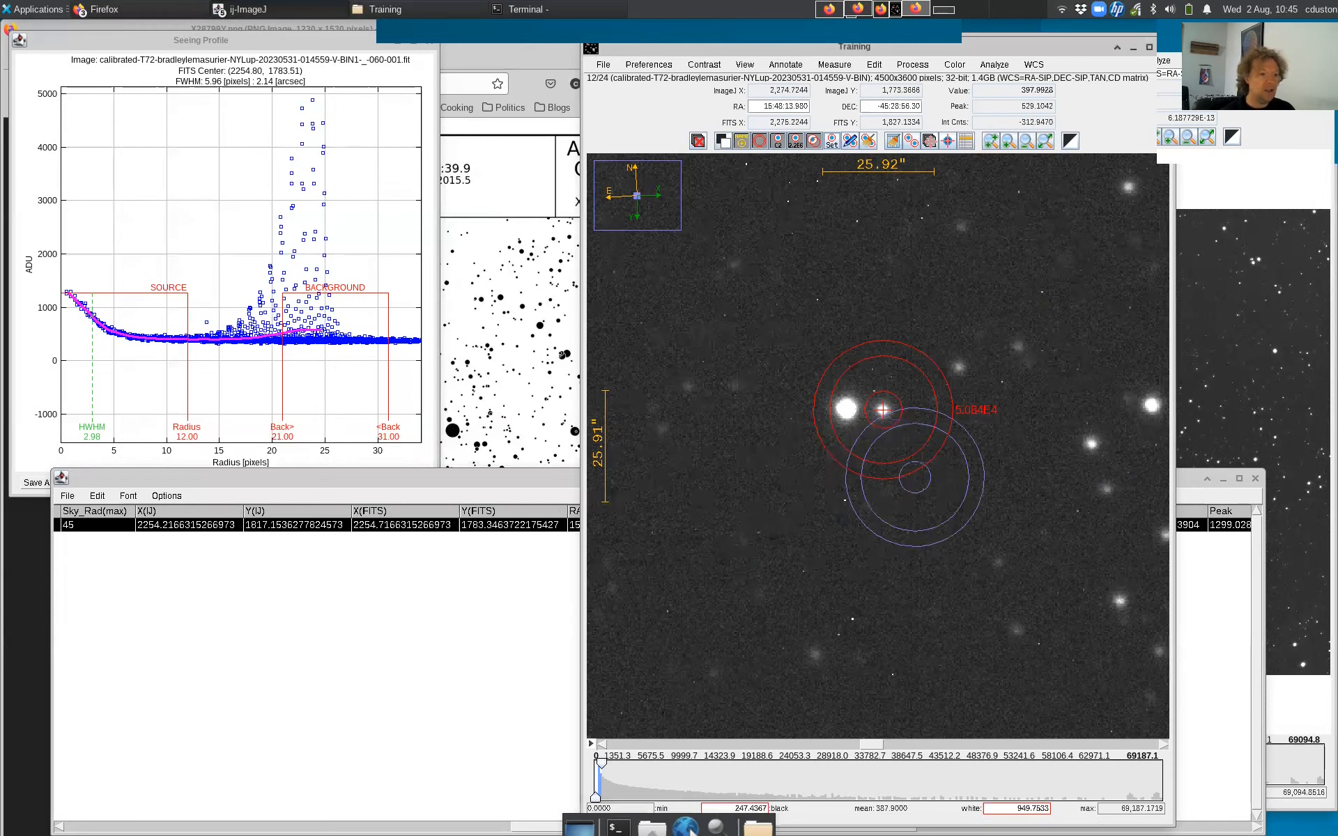
click(883, 410)
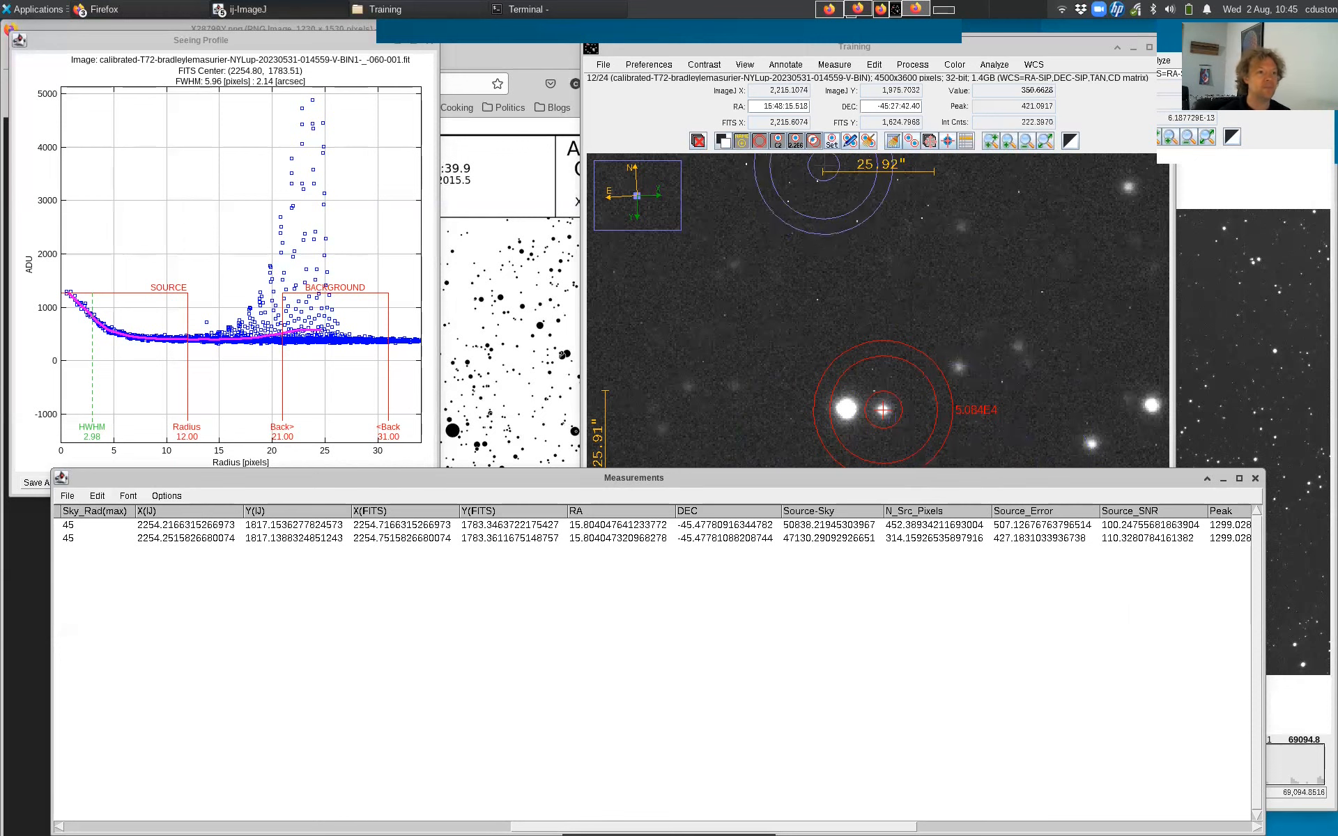
- Repeat the measurement of the same star with object aperture radii of 8, 6 and 4, and compare the Source_SNR values
click(832, 140)
click(978, 559)
click(883, 410)
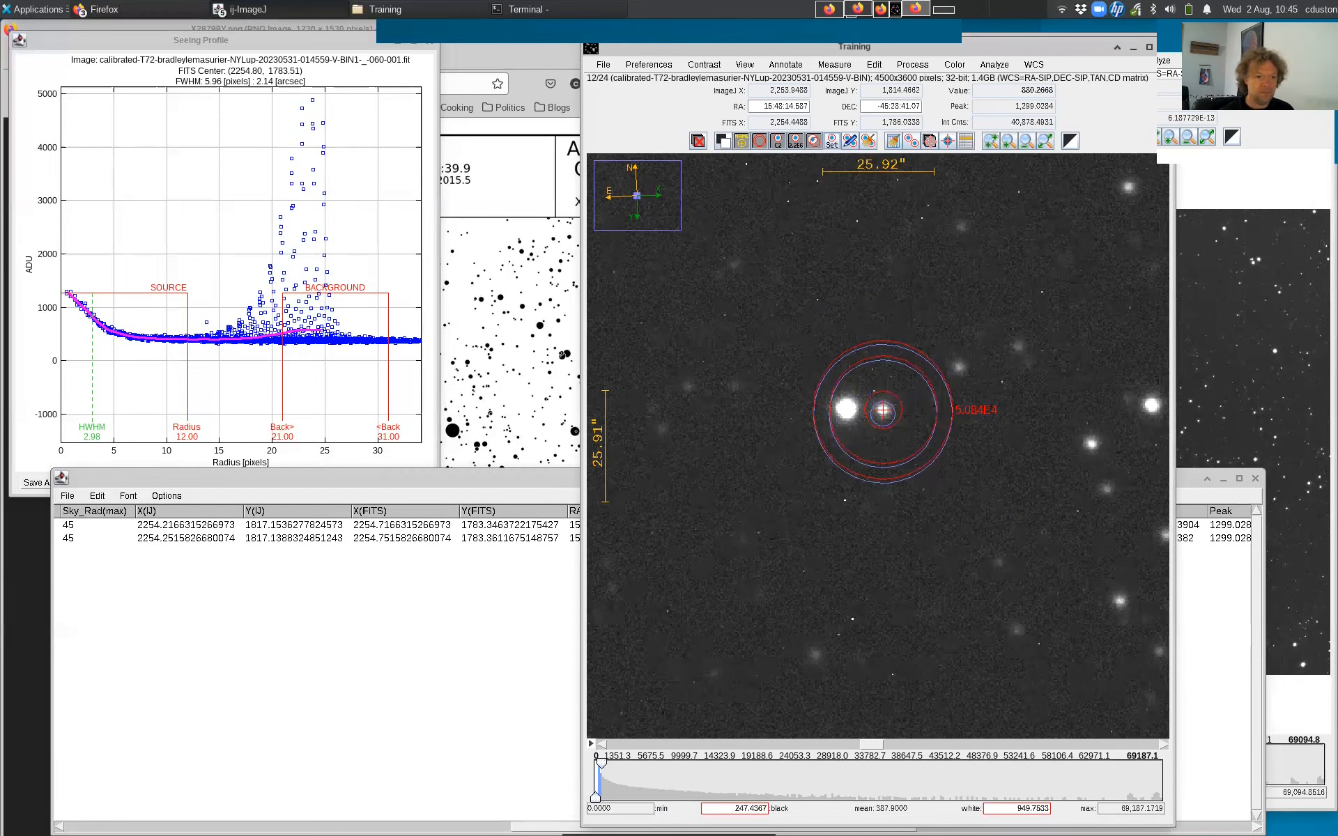
click(883, 410)
click(978, 559)
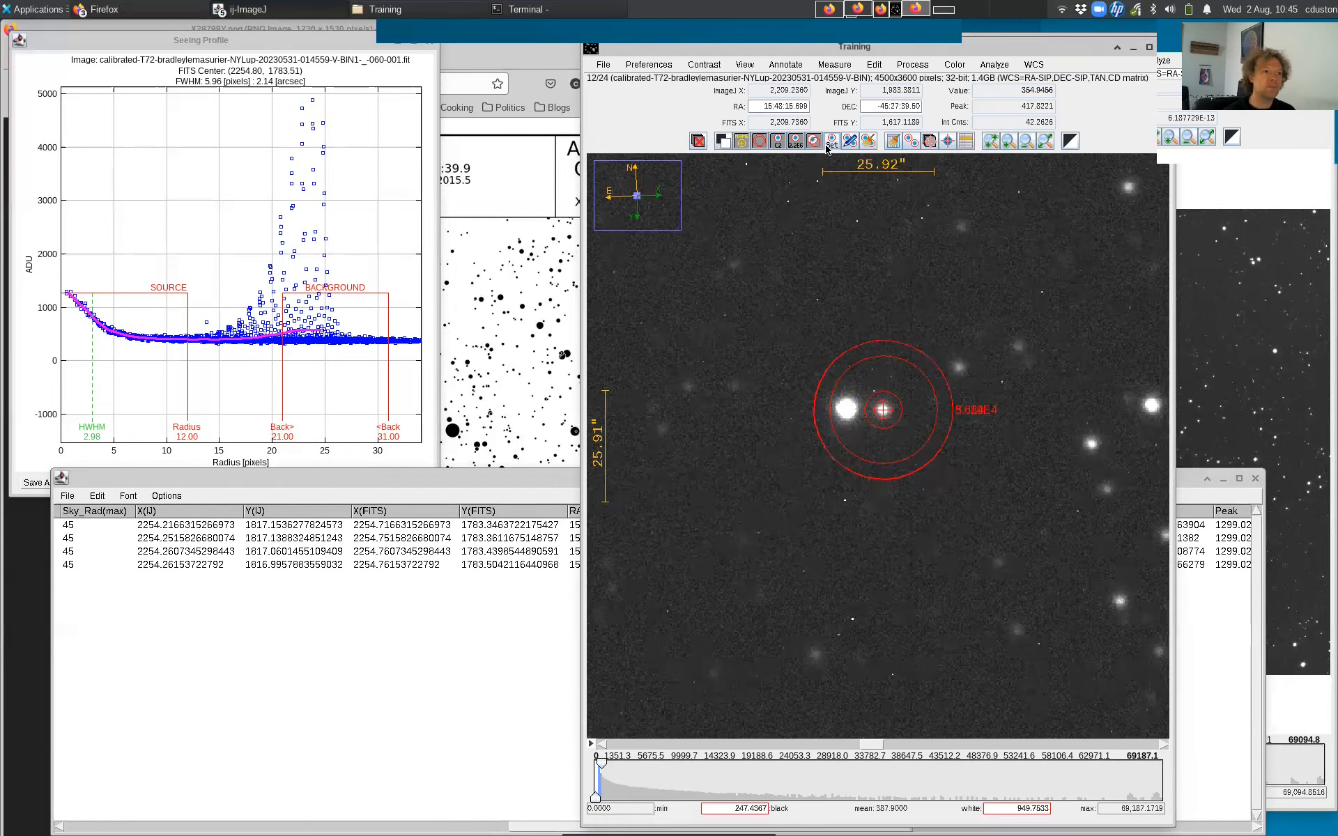
click(883, 410)
click(978, 559)
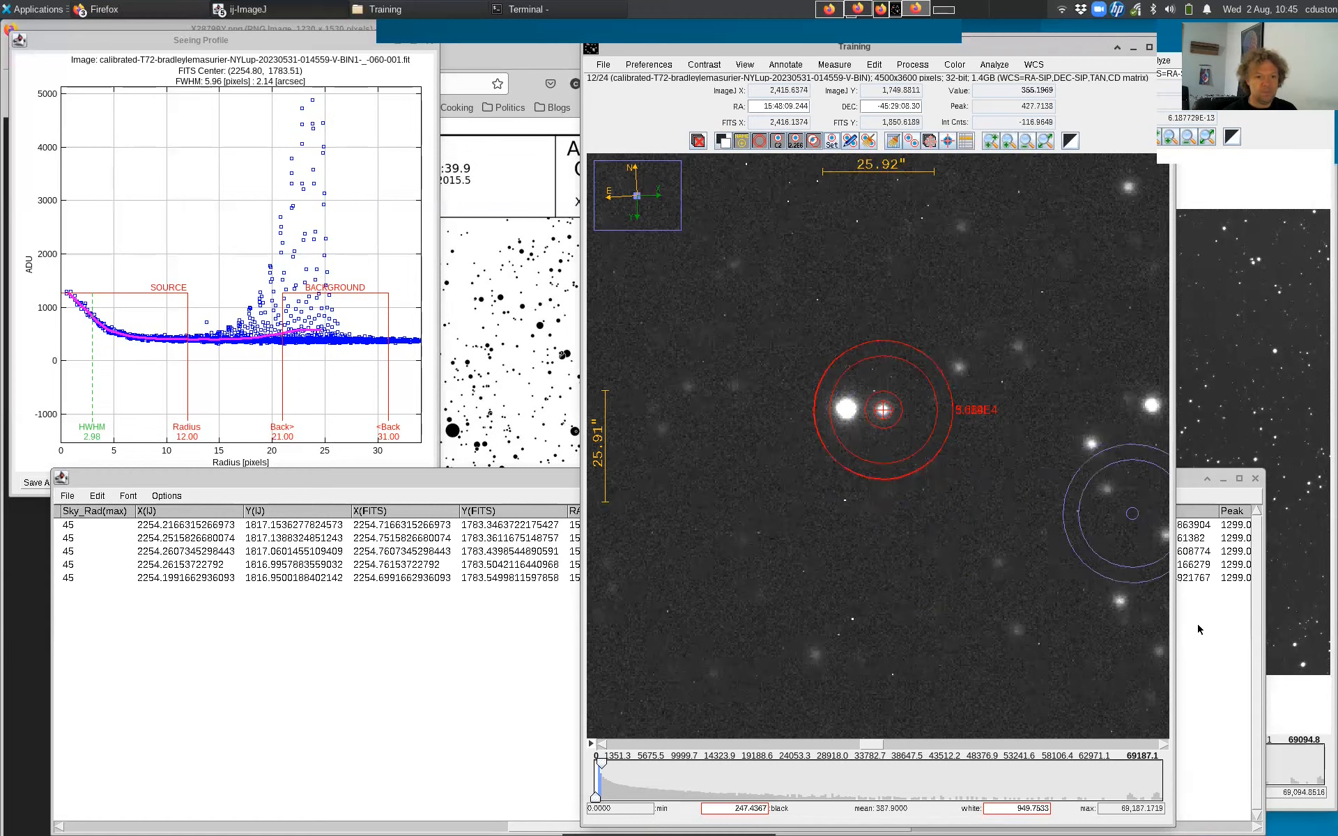
click(1135, 561)
drag(882, 826, 803, 826)
- Set the object radius to 6 and the background annulus to 37–47, and measure the star again
click(833, 142)
click(641, 147)
click(641, 168)
click(642, 195)
click(980, 561)
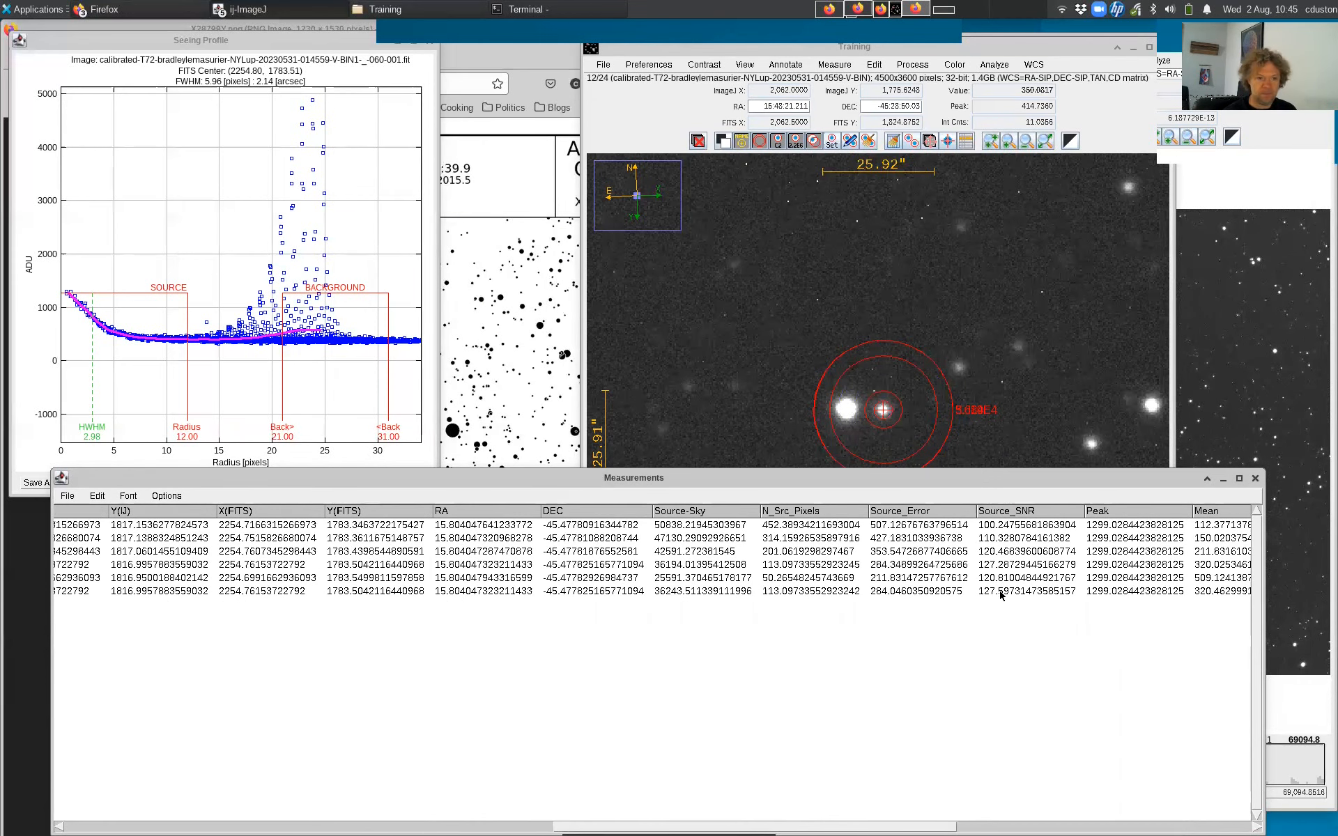
- Keep the object radius at 6 and measure the star with background annuli of 39–49, 37–49 and 37–50
click(832, 141)
click(978, 559)
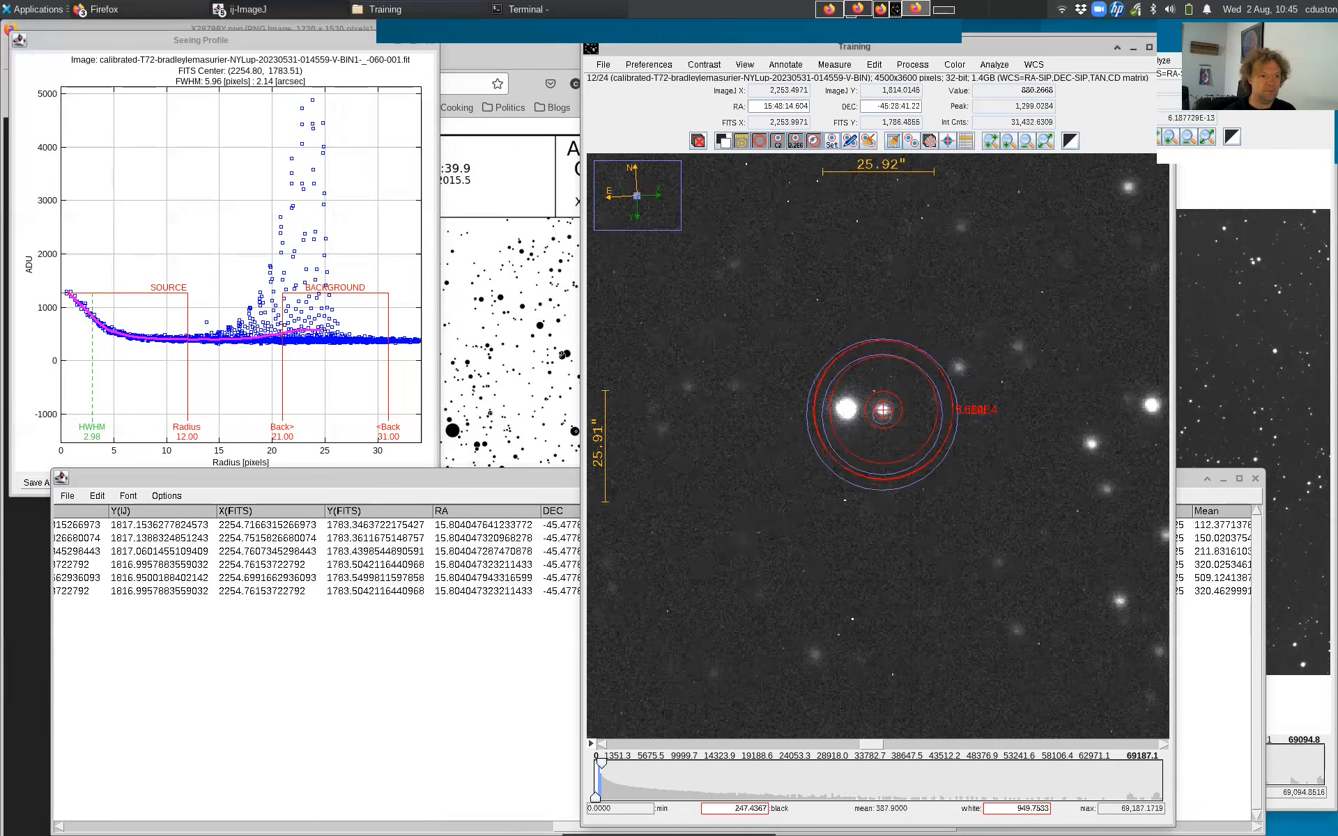
click(884, 409)
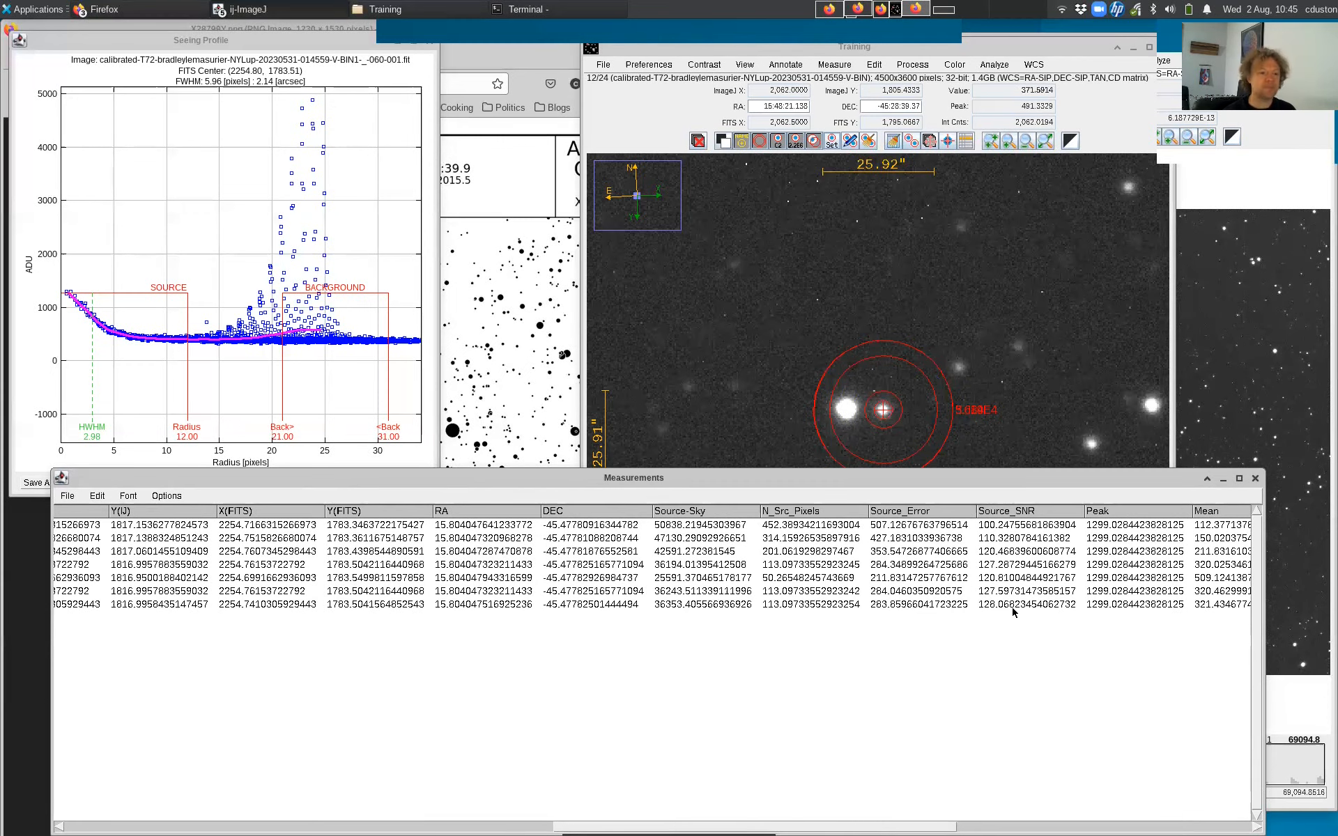
click(832, 140)
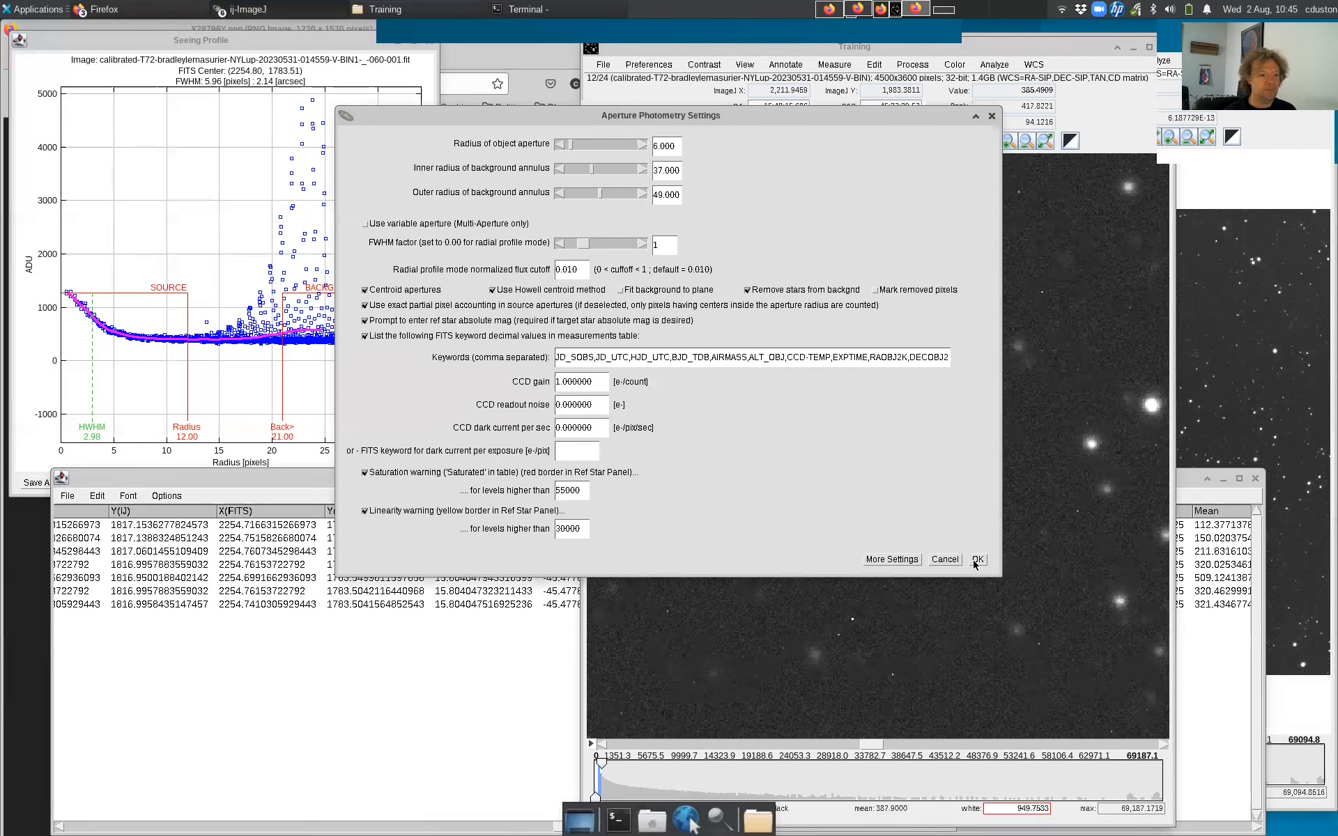
click(978, 560)
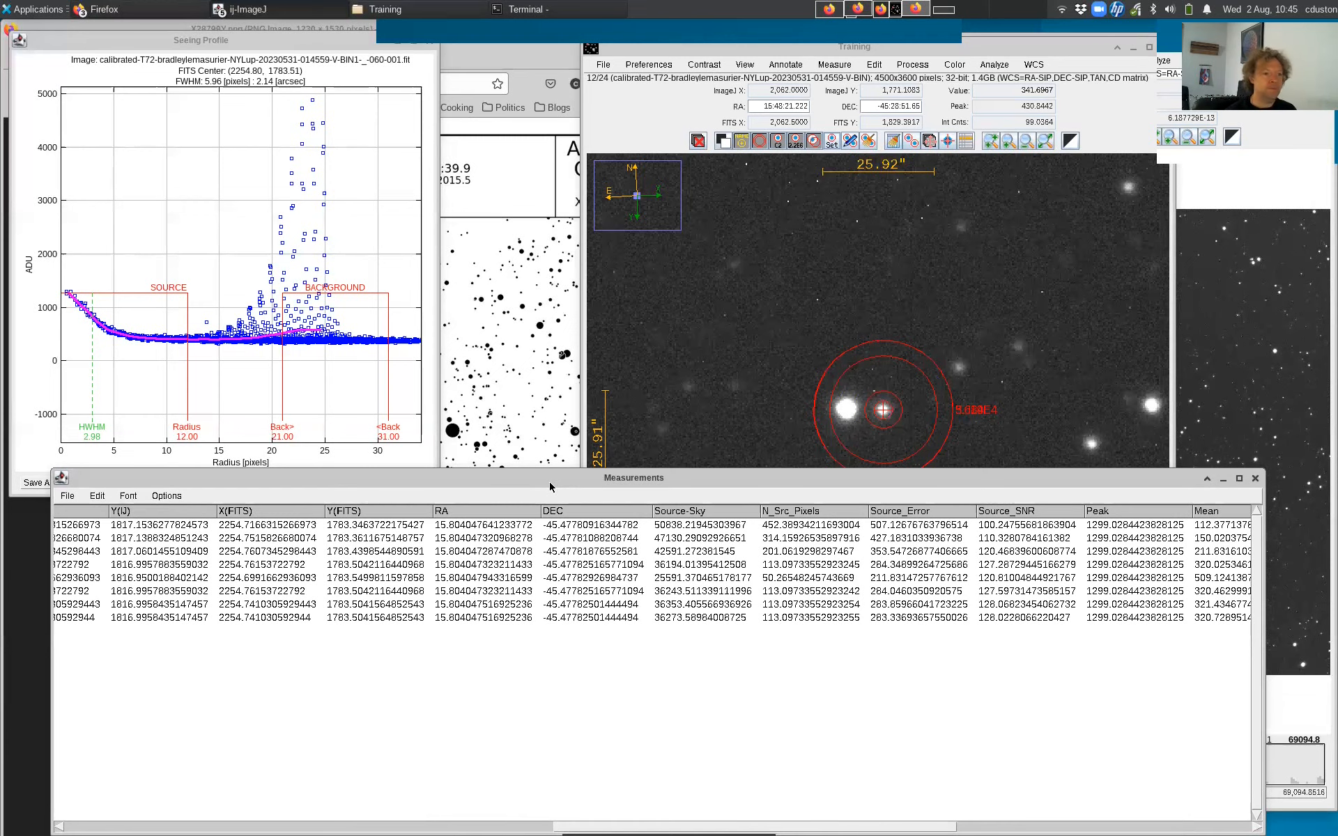
click(831, 144)
click(975, 558)
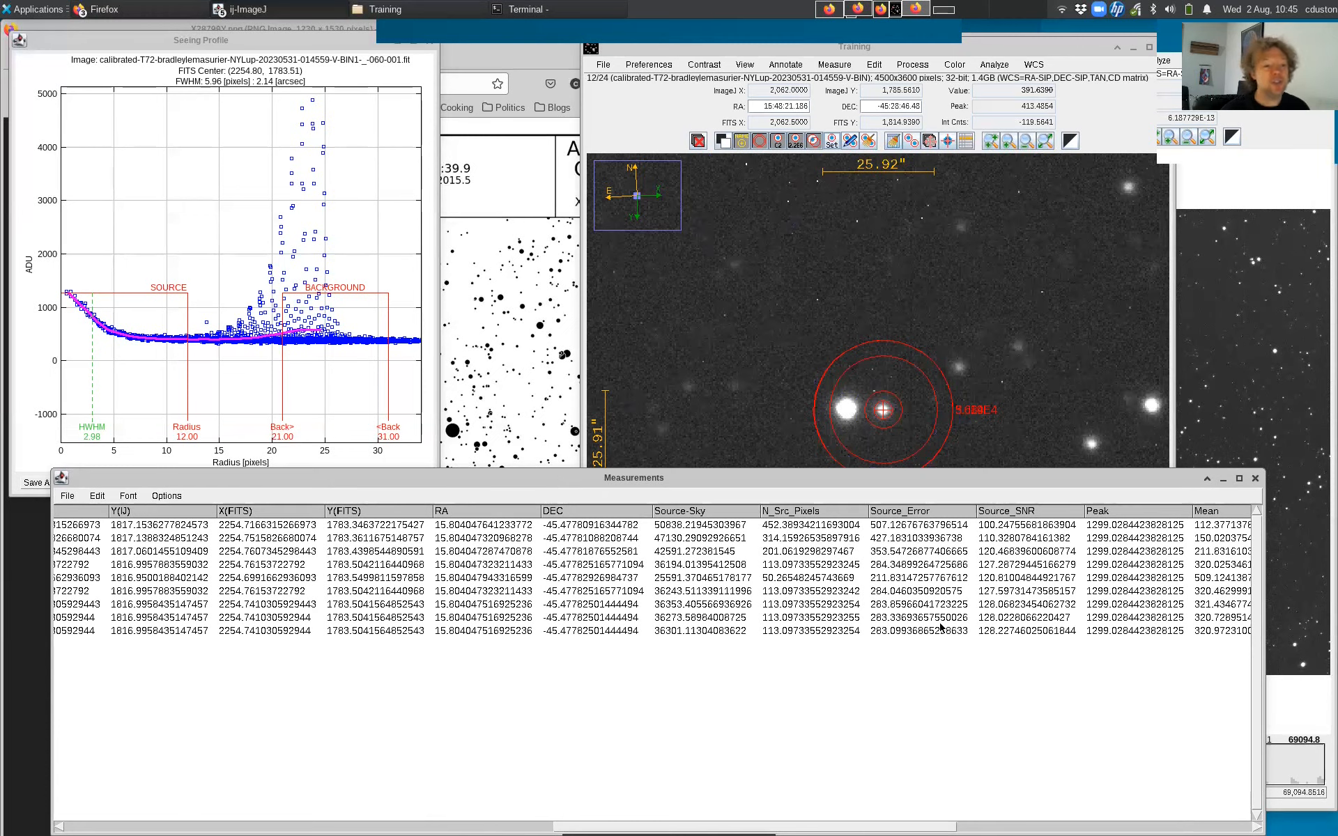
- Compare the source and sky radii in the measurements table and select the row with source radius 6 and annulus 35–45
drag(920, 829, 705, 815)
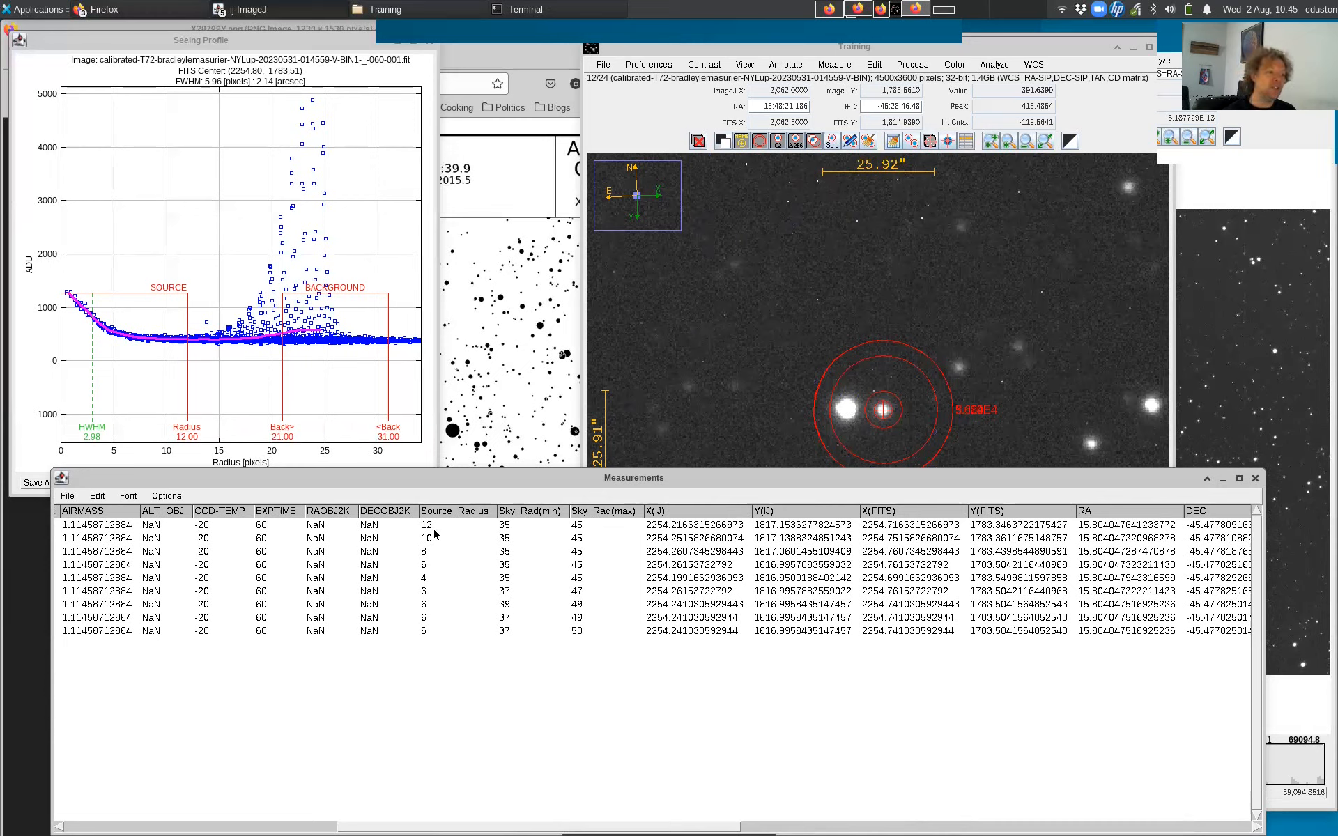
click(440, 566)
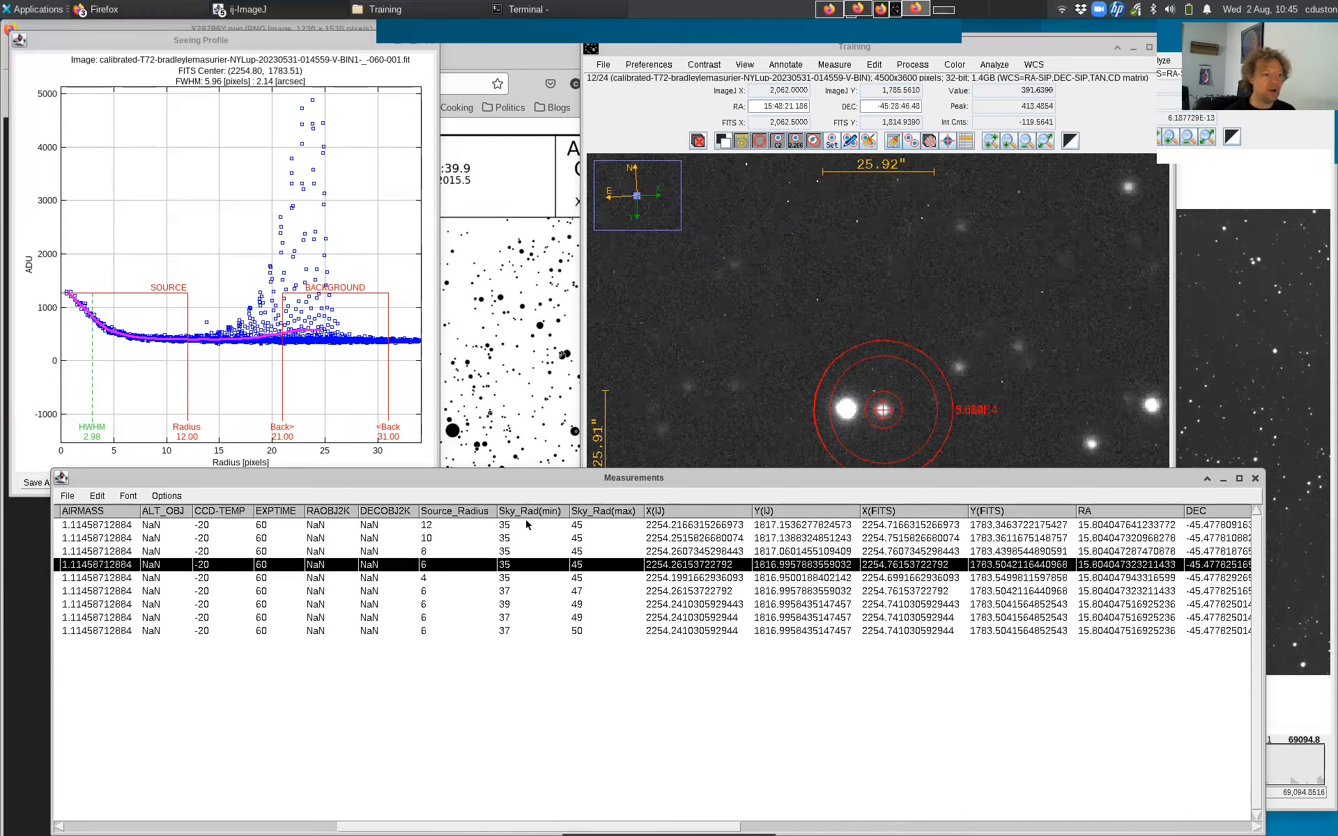
- Compare the Source_SNR values against the source and sky radii in the measurements table, selecting the row with radius 6 and annulus 37–47
drag(545, 830, 933, 819)
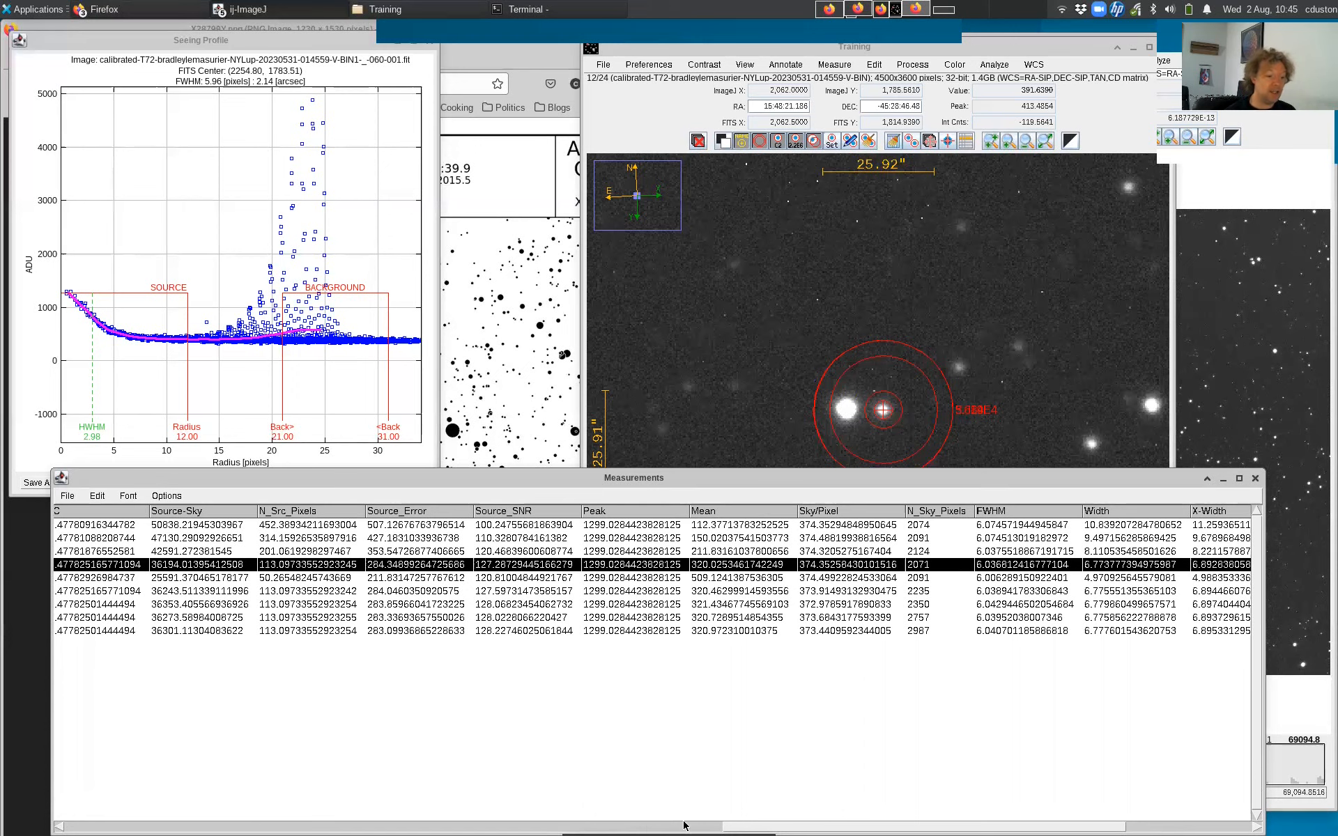
drag(767, 827, 384, 828)
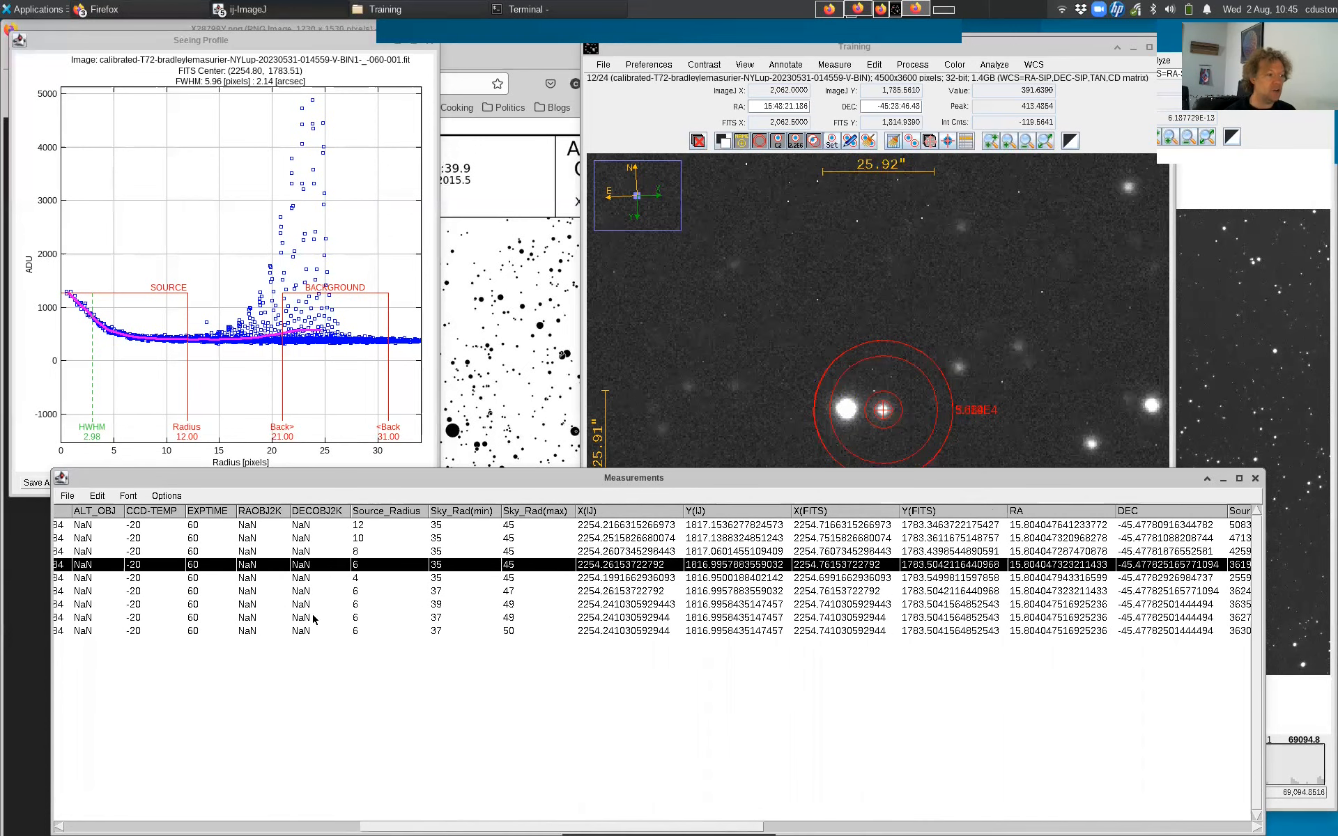
click(358, 593)
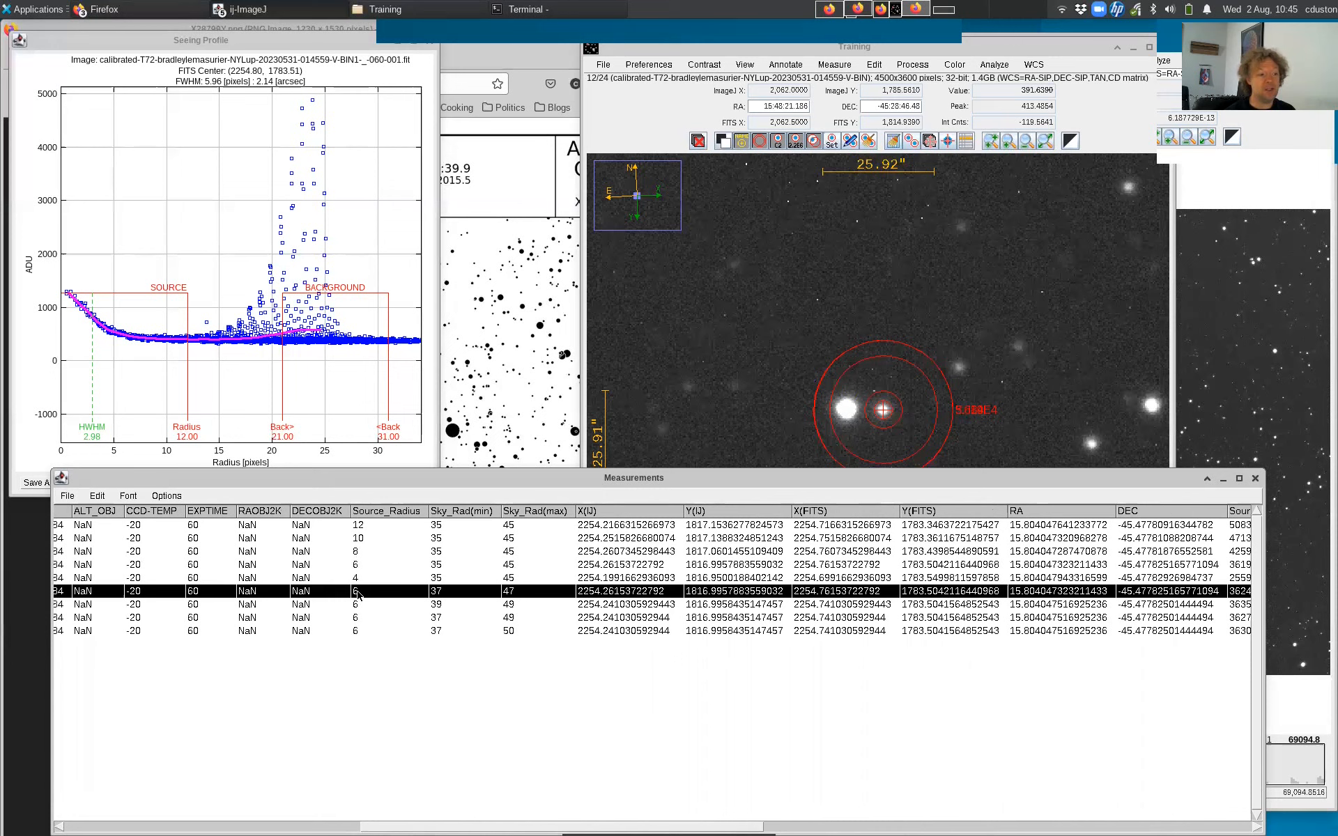
click(359, 604)
click(361, 631)
click(359, 604)
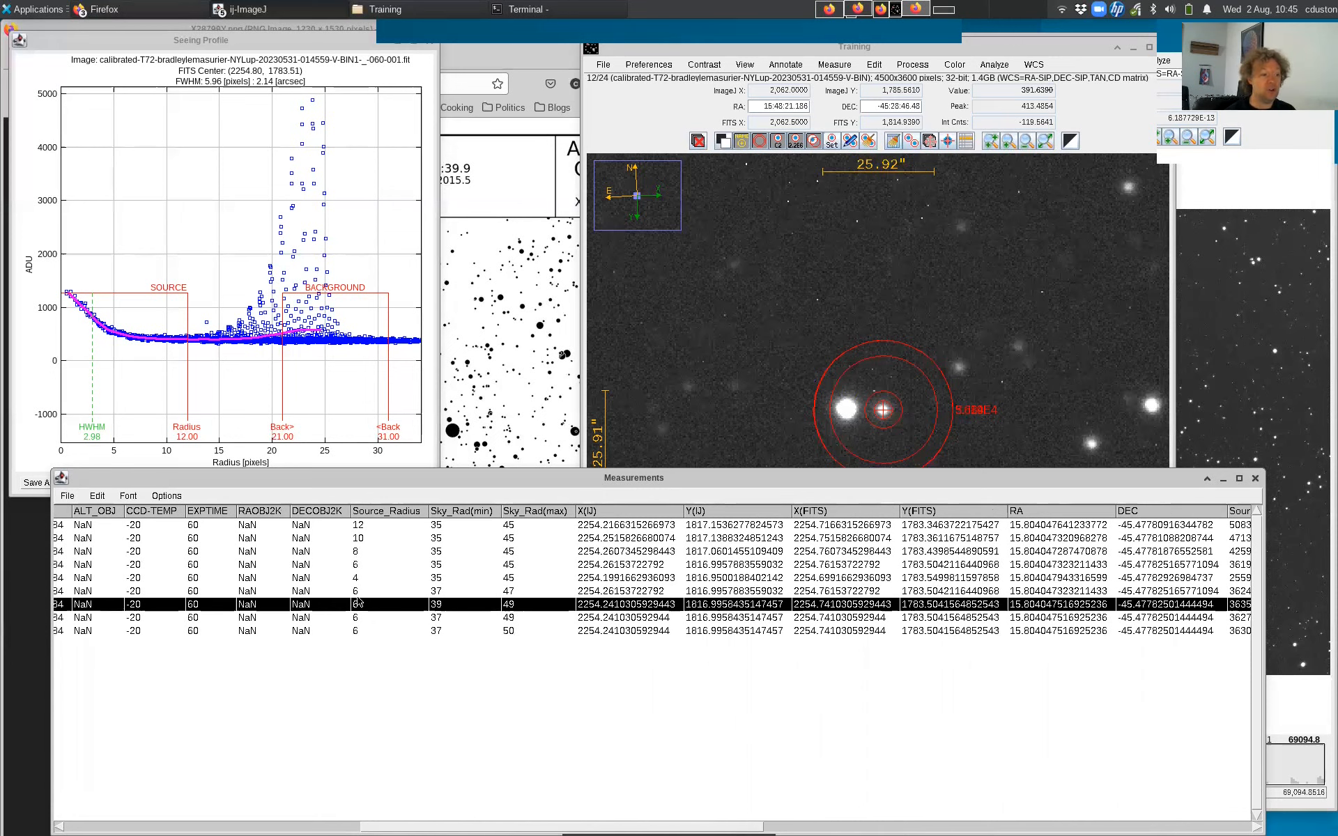
click(394, 594)
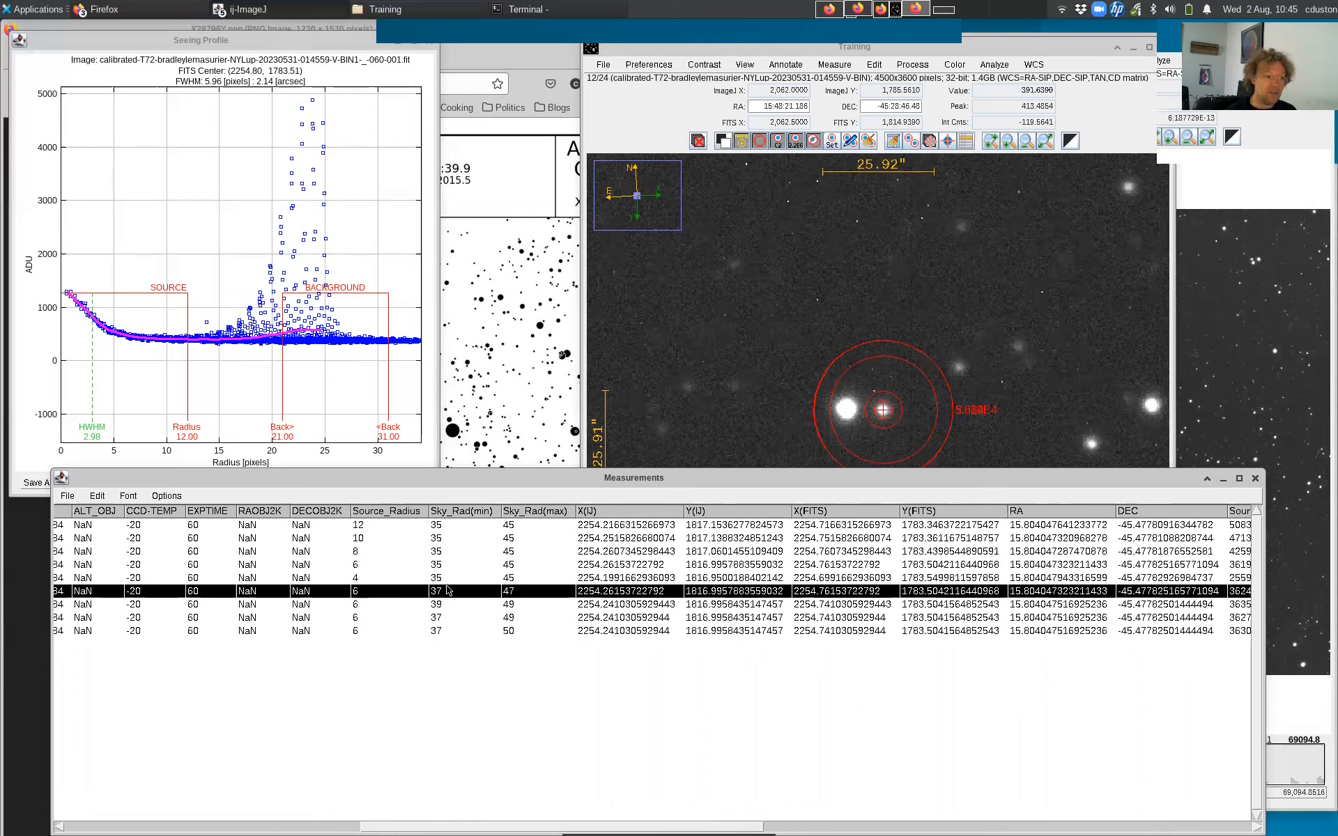
- Compare Source_SNR across the radius-6 rows with different annuli, and confirm aperture settings of object radius 6 and background annulus 37–50
drag(505, 828, 856, 826)
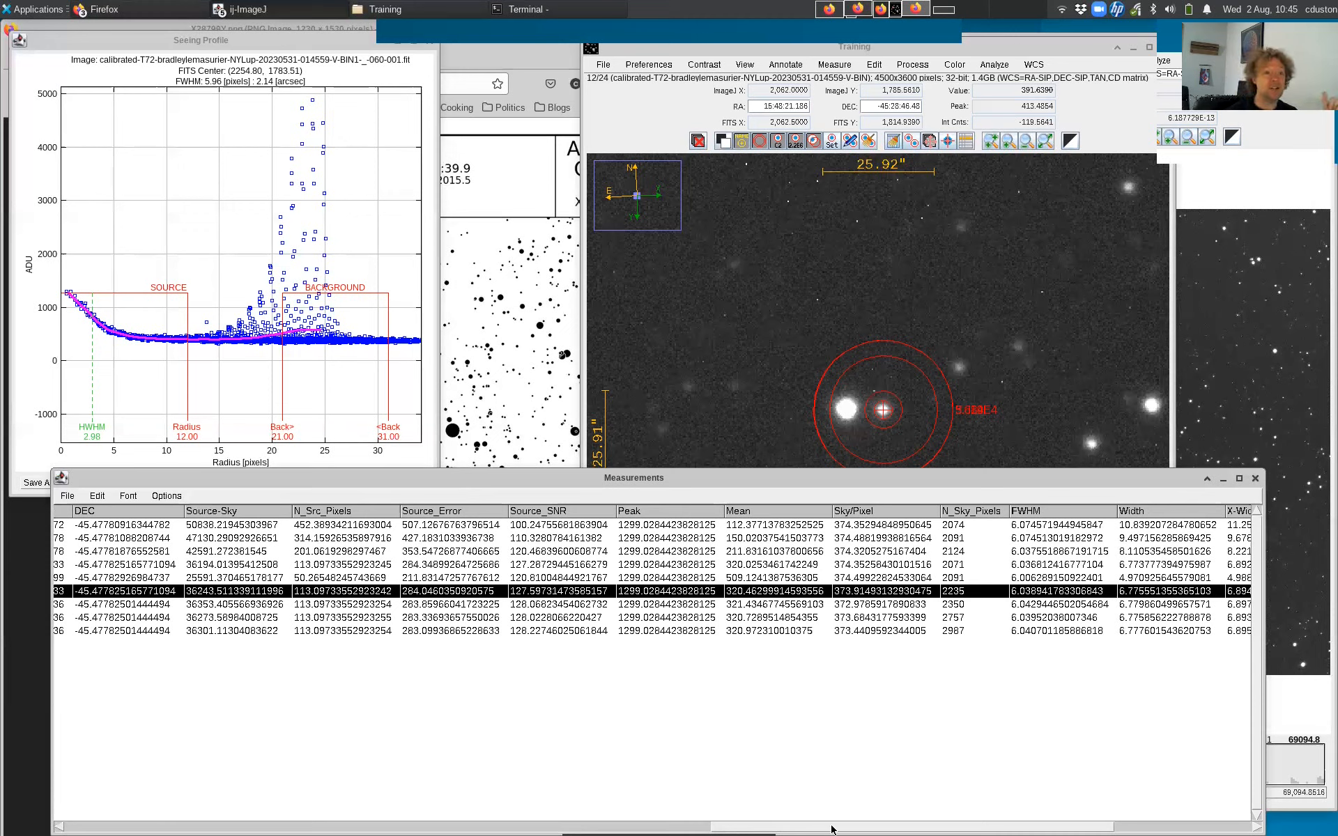
click(531, 607)
click(537, 621)
click(541, 631)
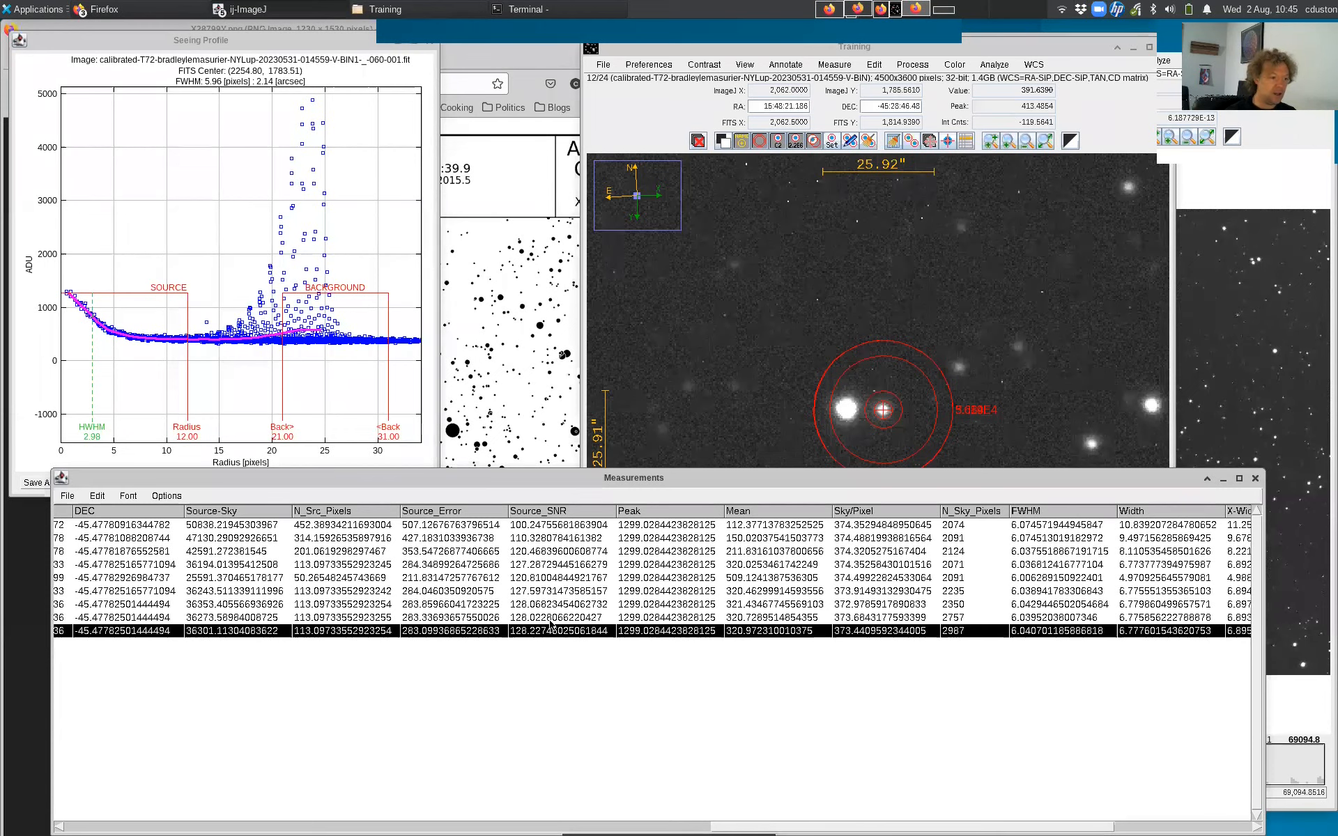
scroll(706, 815, left, 5)
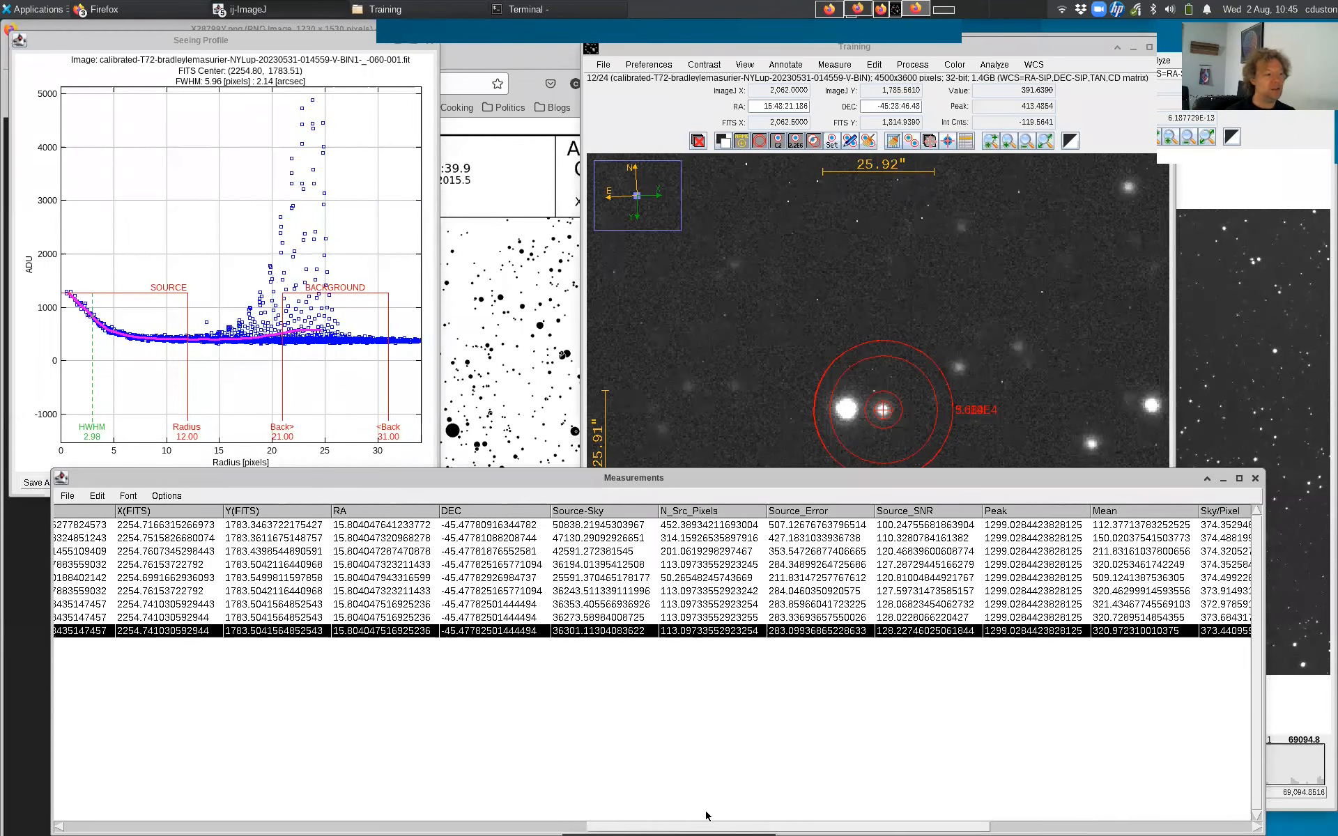
scroll(706, 815, left, 5)
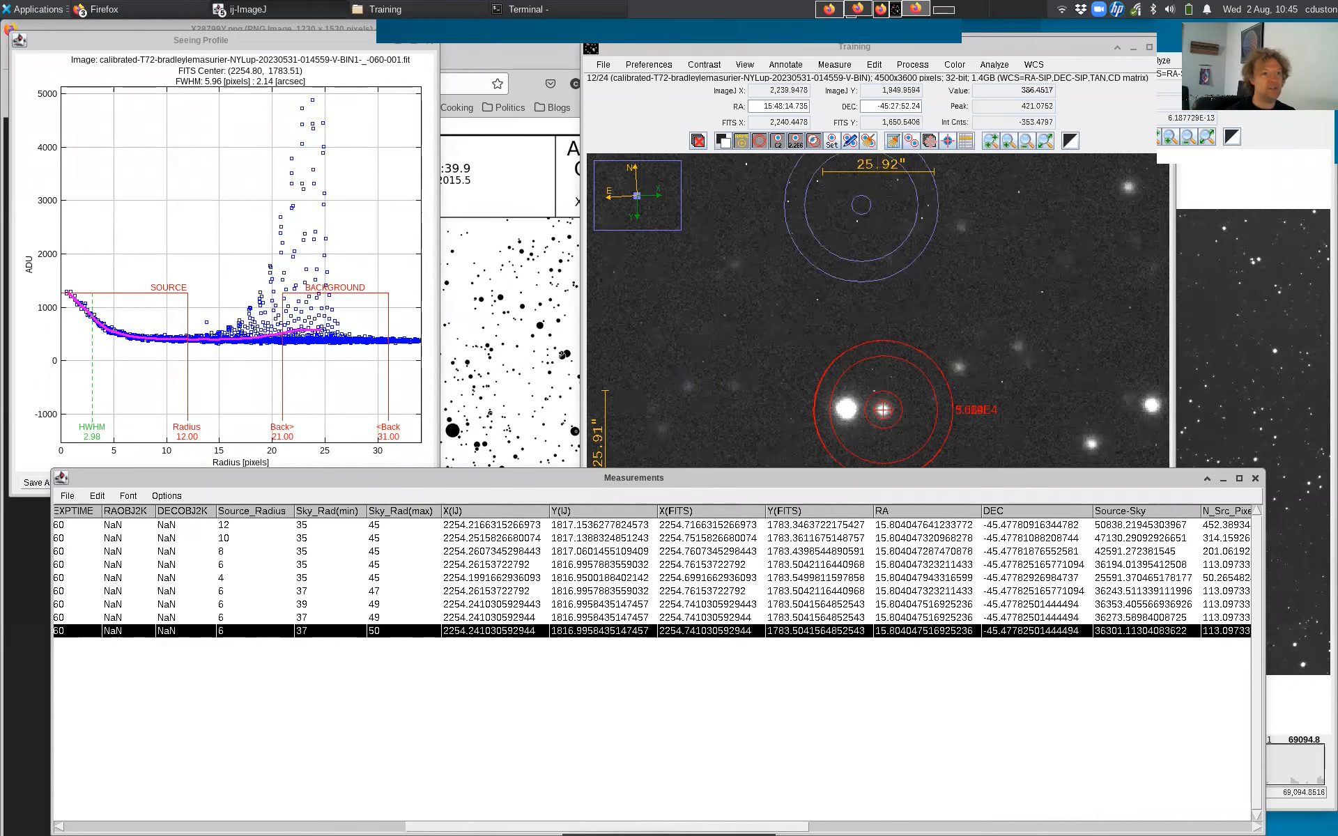
click(832, 141)
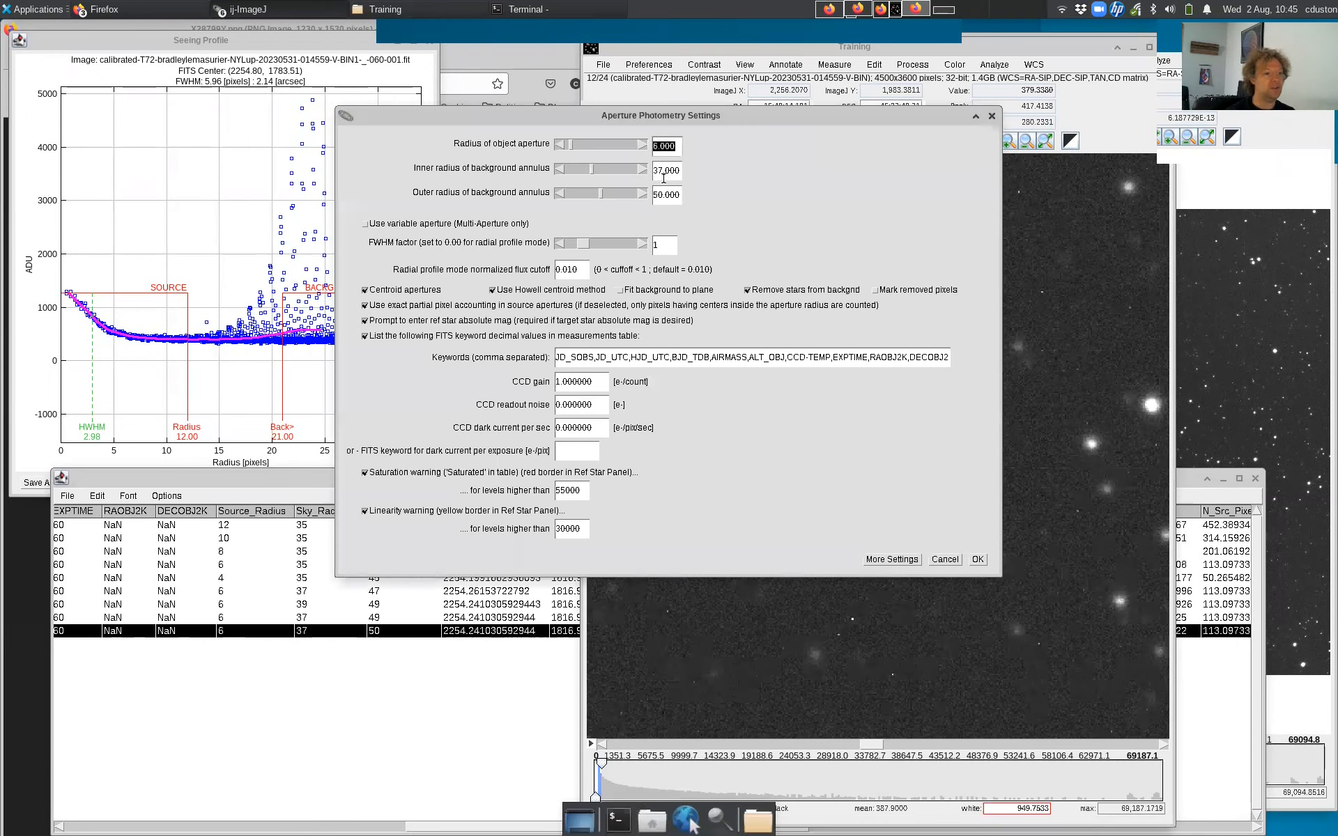
click(978, 559)
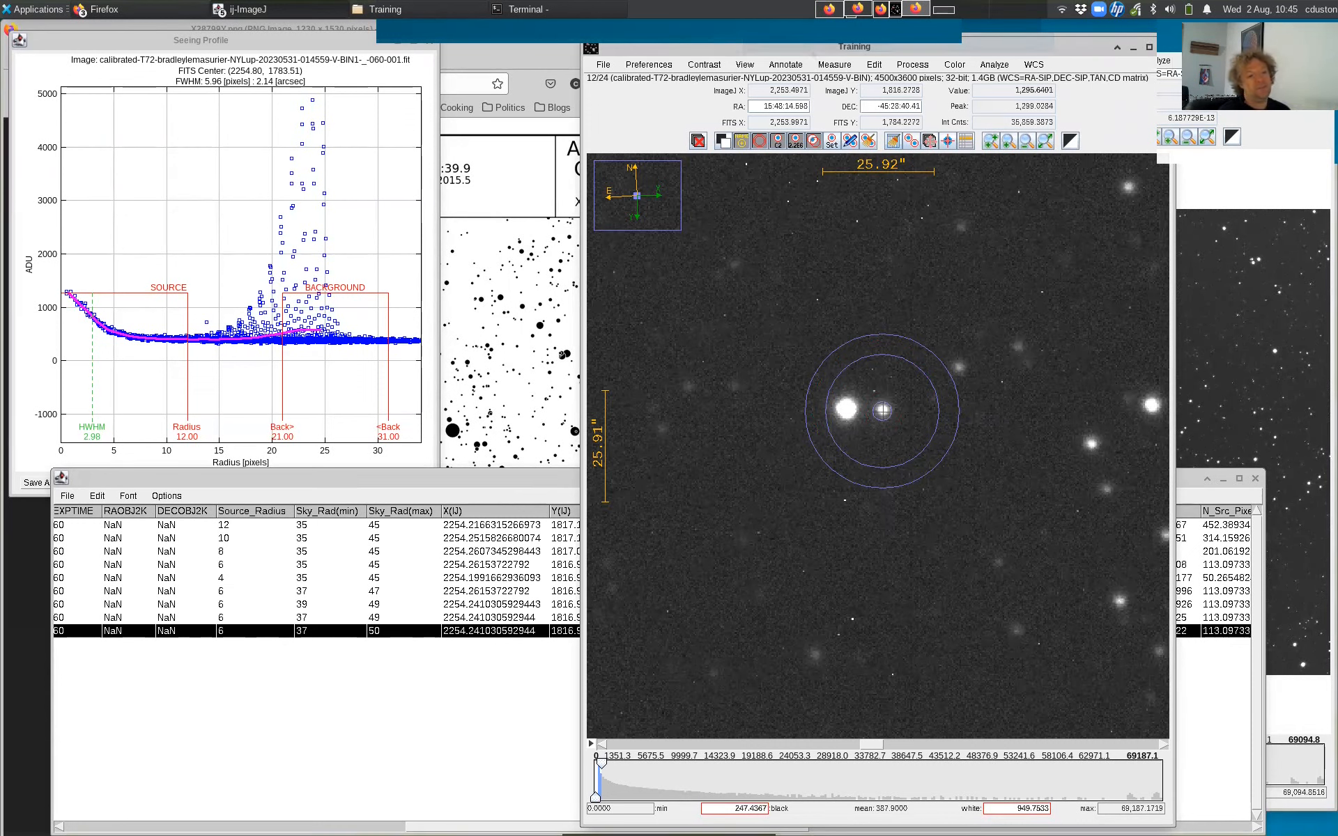
- Close the Seeing Profile plot and clear the apertures from the image and all rows from the measurements table
click(432, 42)
click(518, 481)
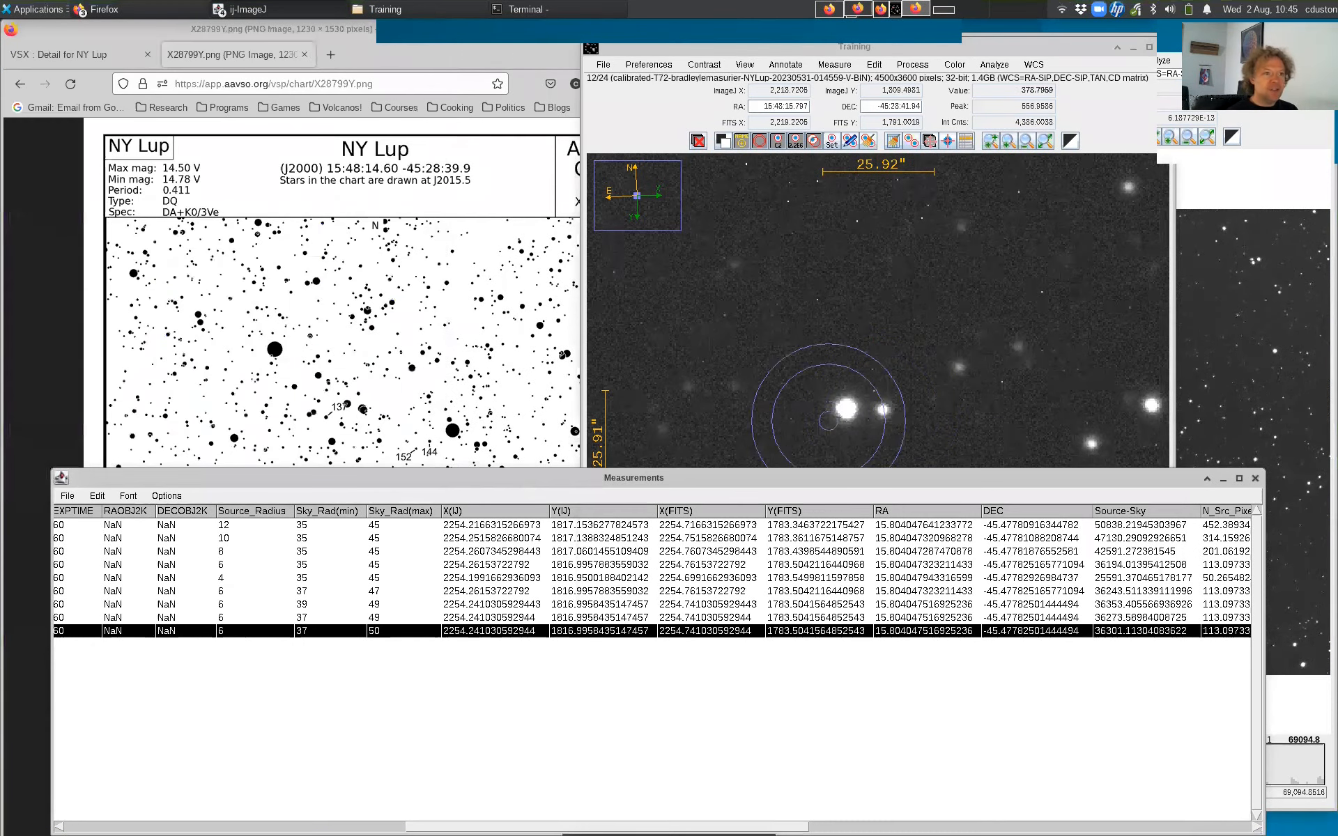
click(871, 144)
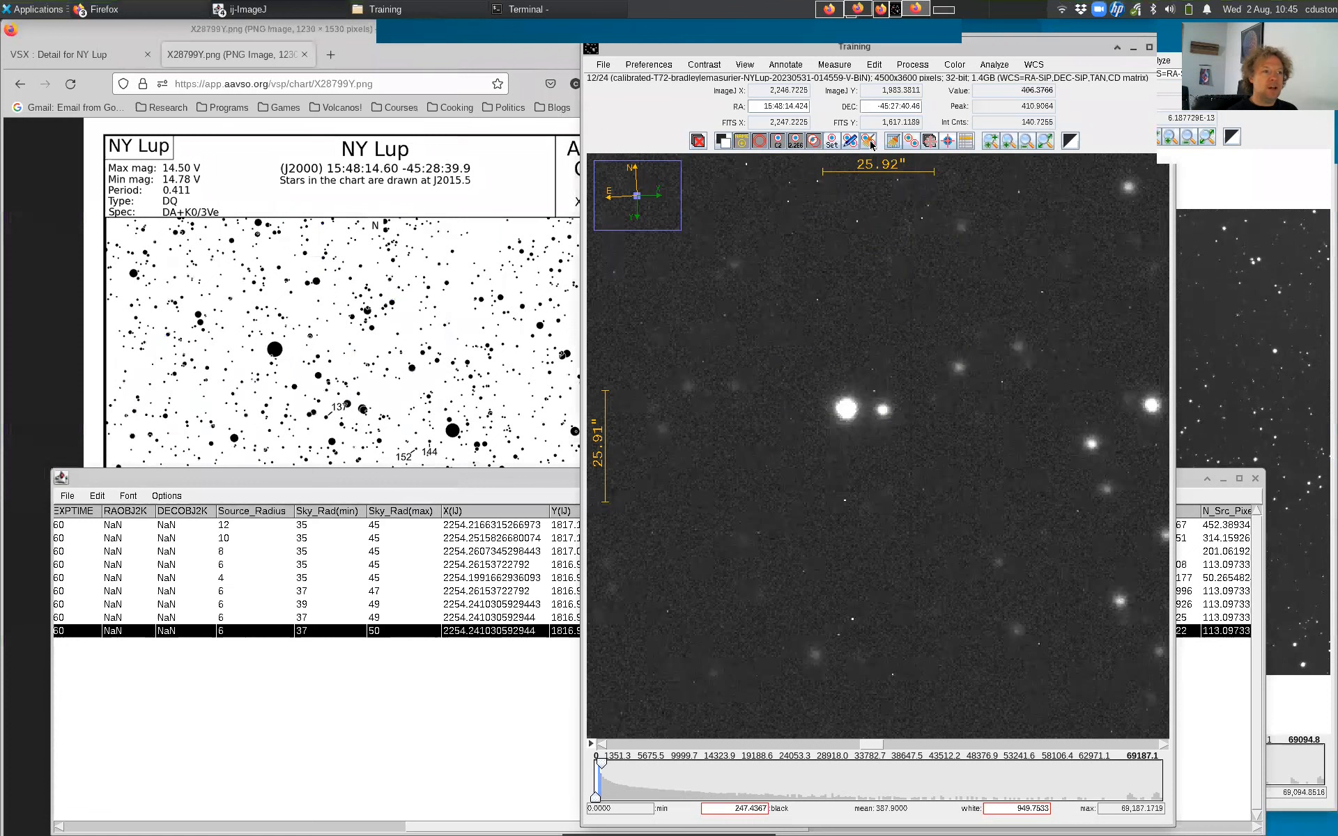
click(893, 144)
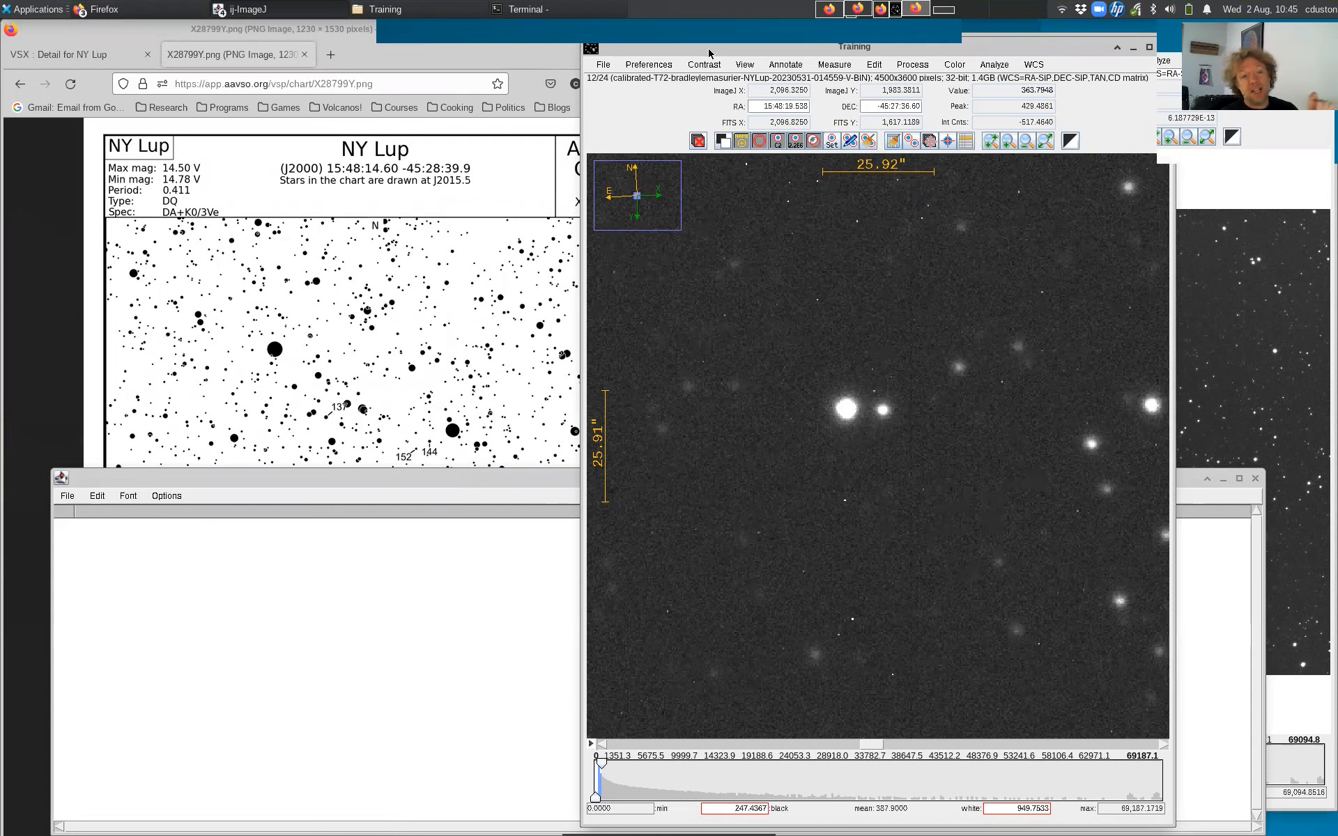
- Arrange the image stack beside the AAVSO chart of NY Lup and examine the surrounding star field
drag(710, 54, 840, 60)
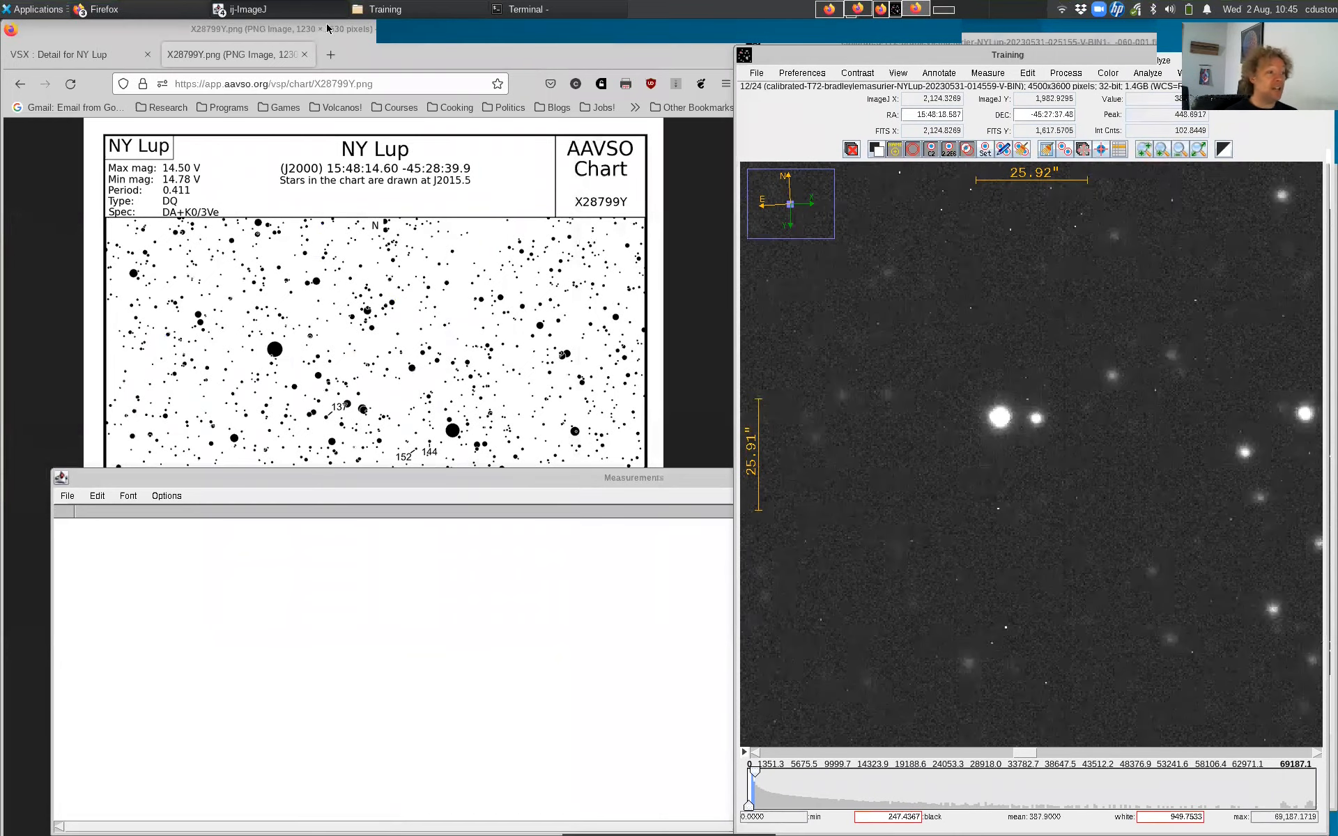
click(329, 26)
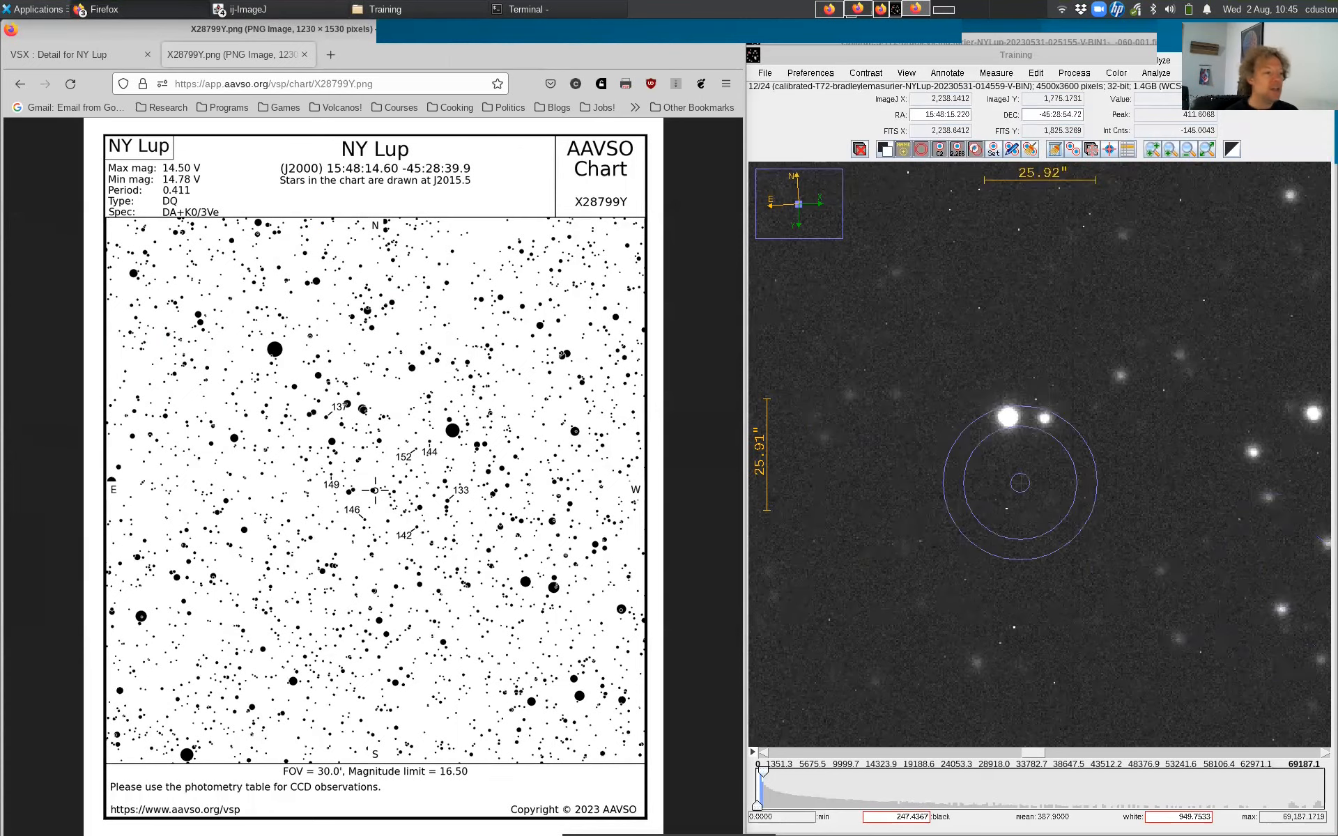
scroll(988, 497, down, 1)
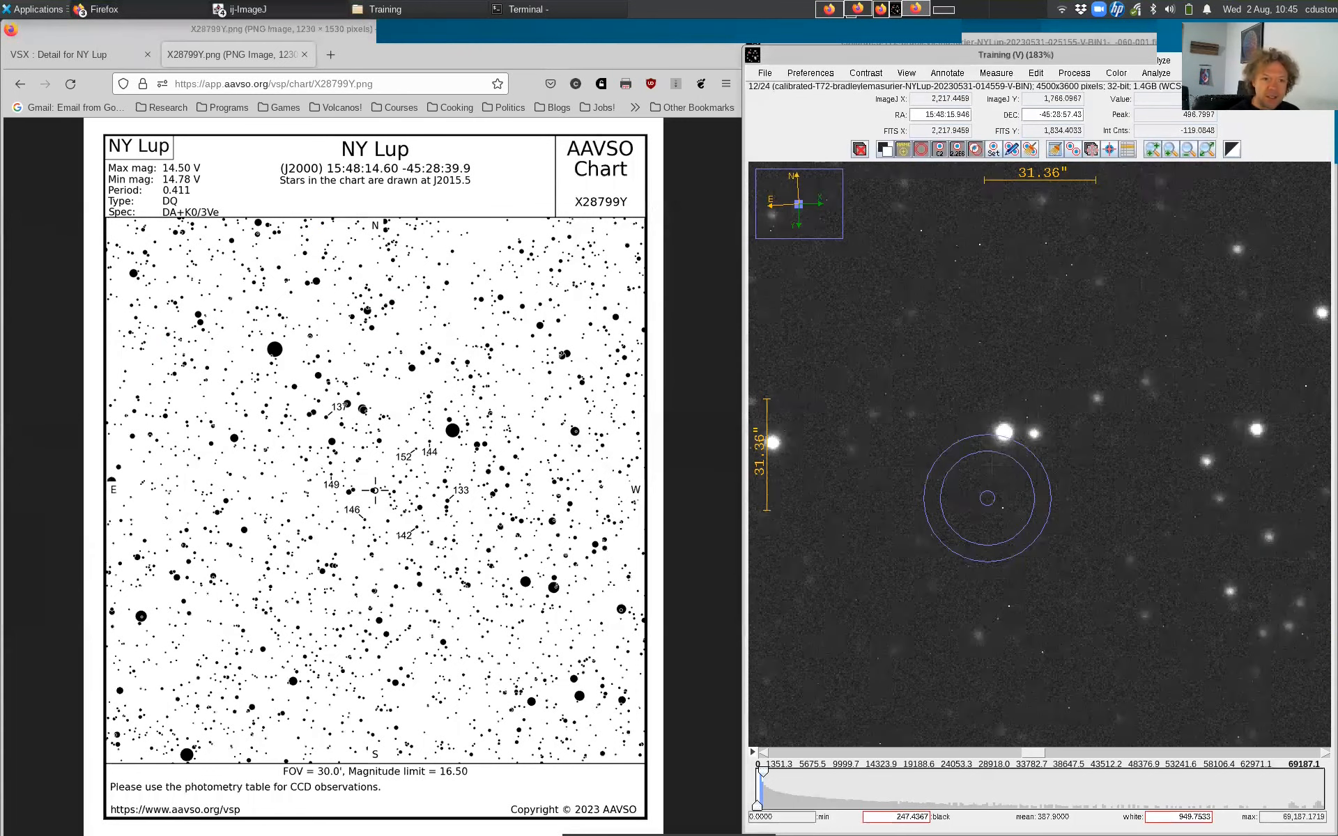
scroll(988, 498, down, 6)
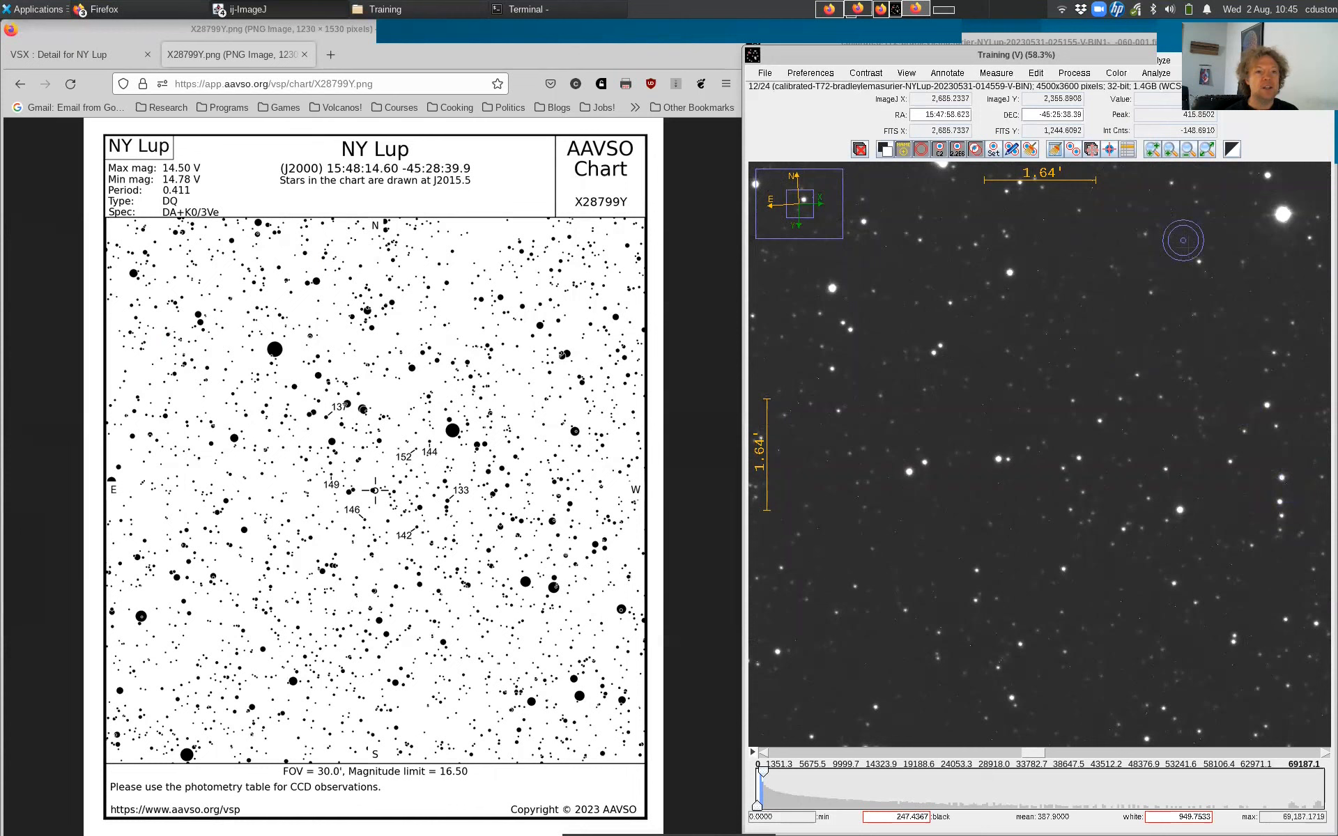
scroll(1185, 244, up, 3)
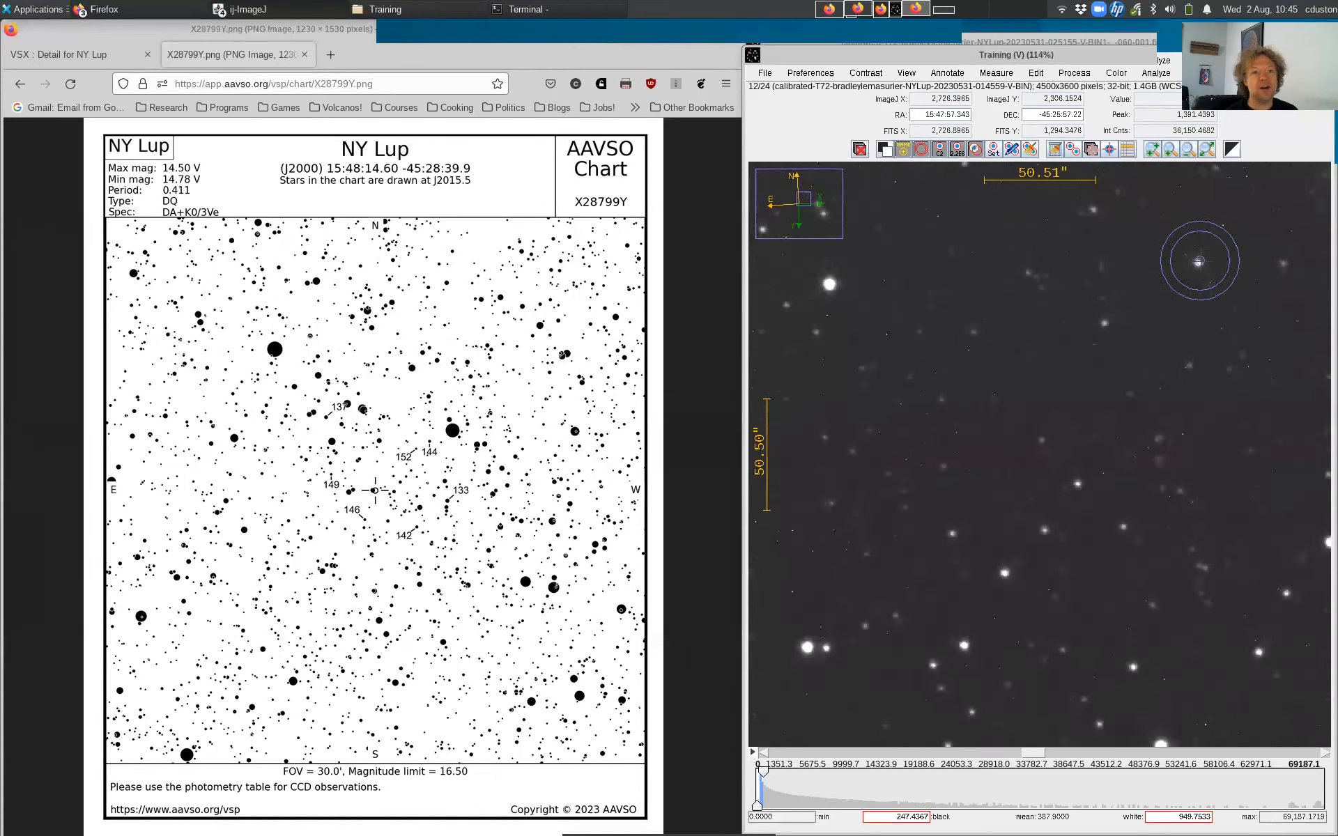
scroll(1199, 262, up, 1)
scroll(1199, 261, up, 2)
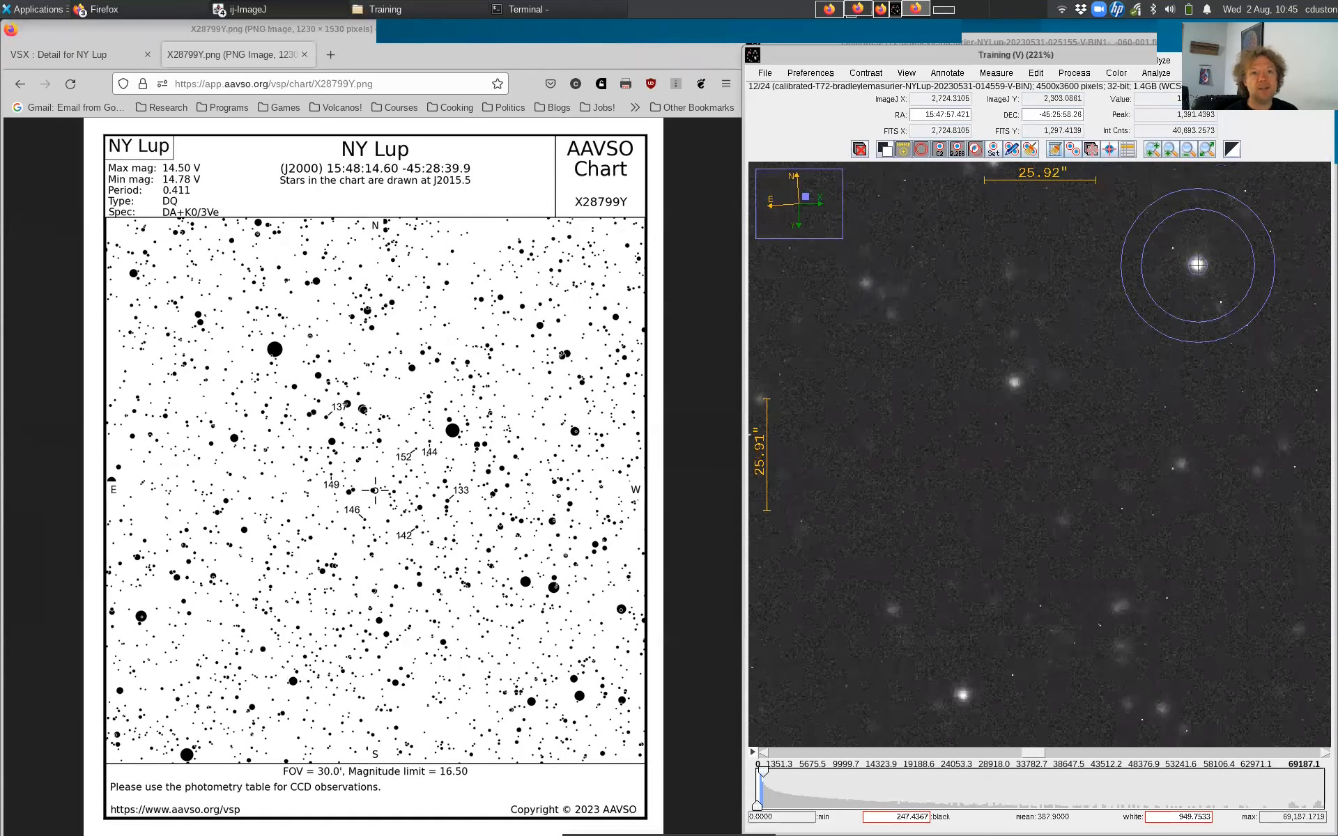
scroll(1197, 264, down, 1)
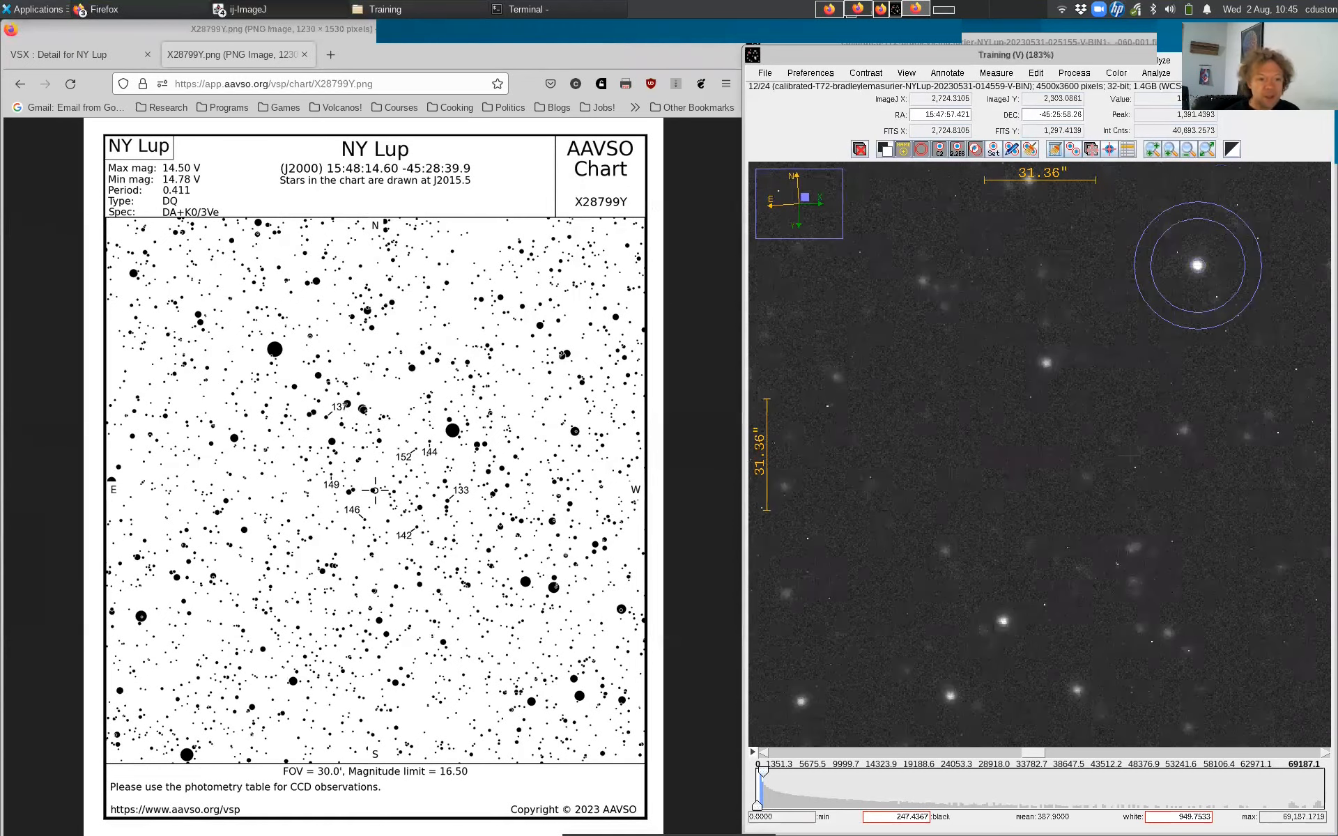
scroll(1198, 265, down, 6)
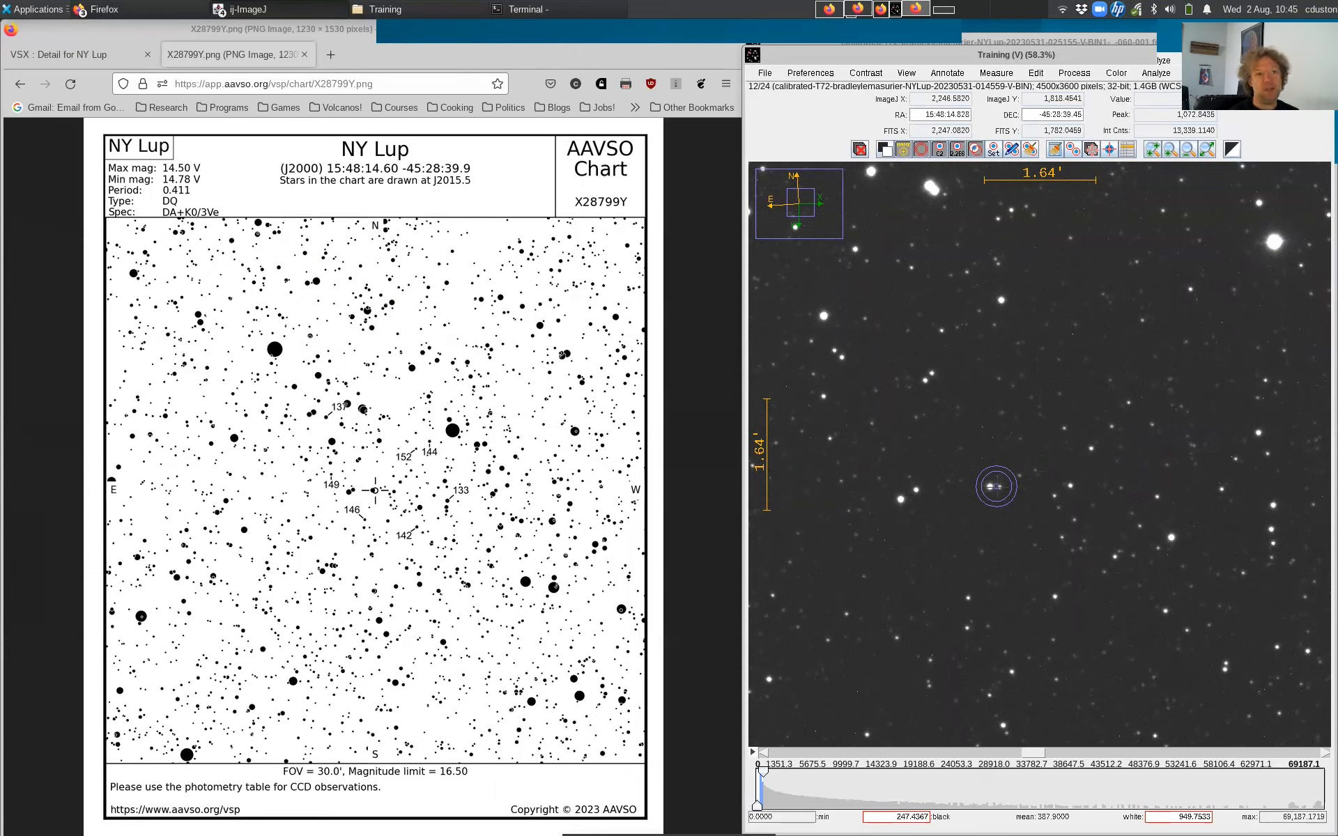
- Start Multi-Aperture placement for slices 1–24 with fixed radii of 6, 37 and 50, locating aperture positions by RA/Dec
click(1074, 151)
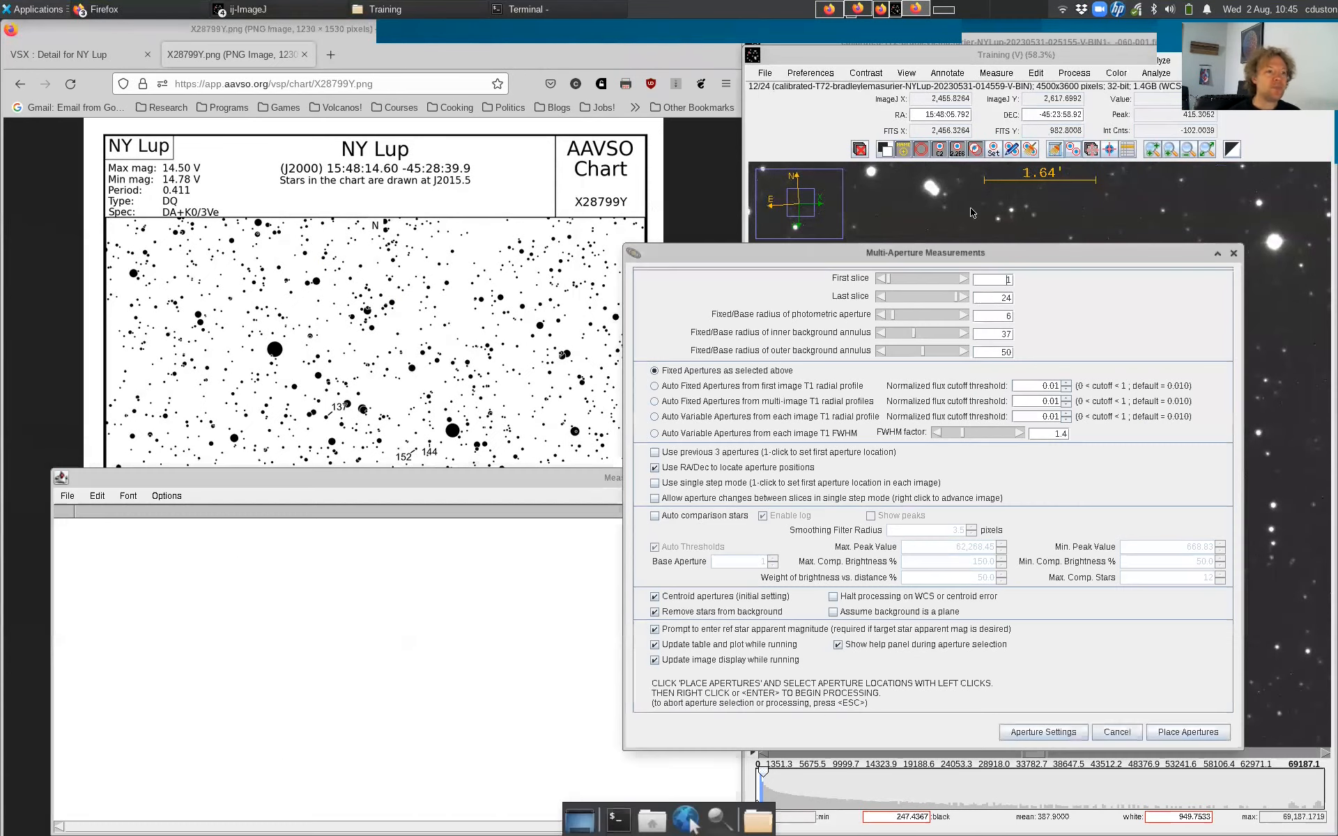
drag(941, 252, 405, 63)
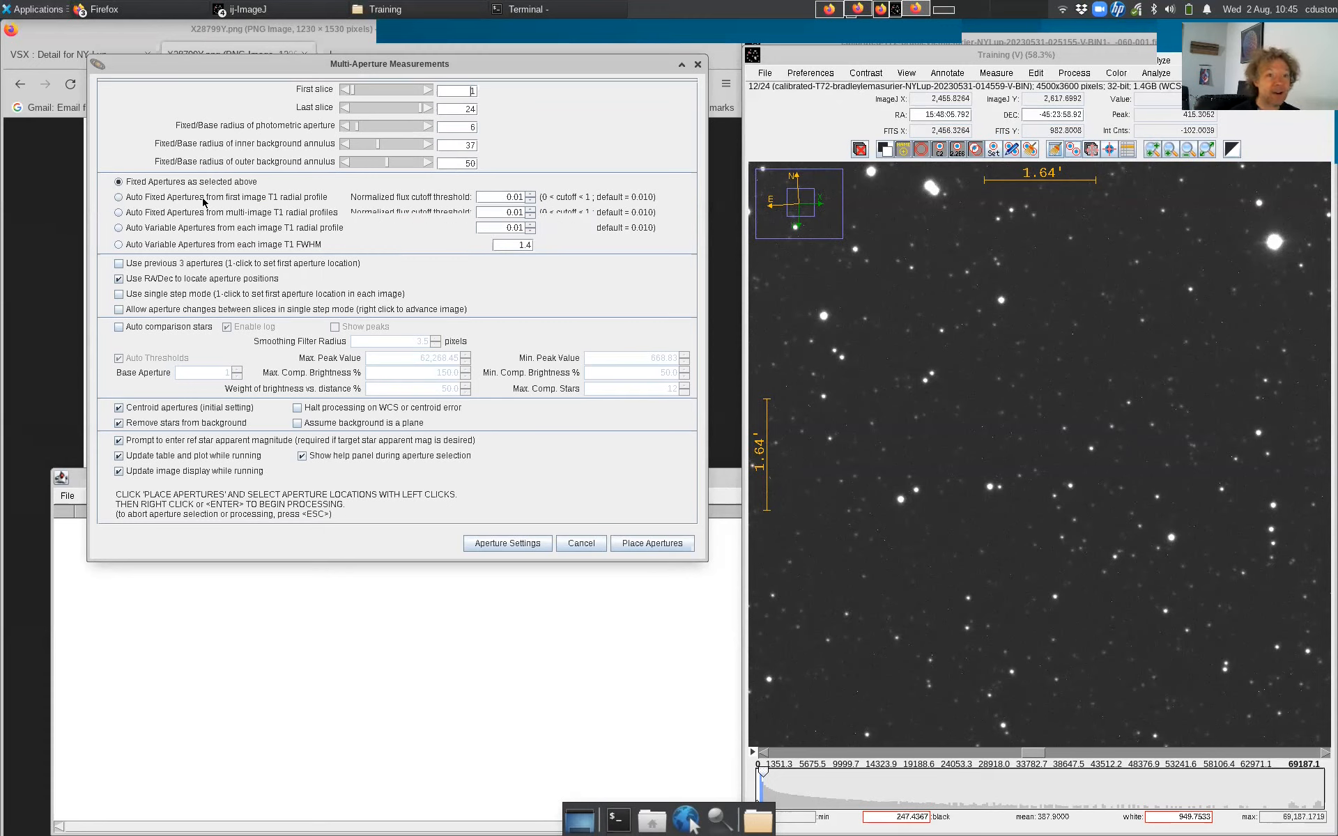
mouse_move(204, 202)
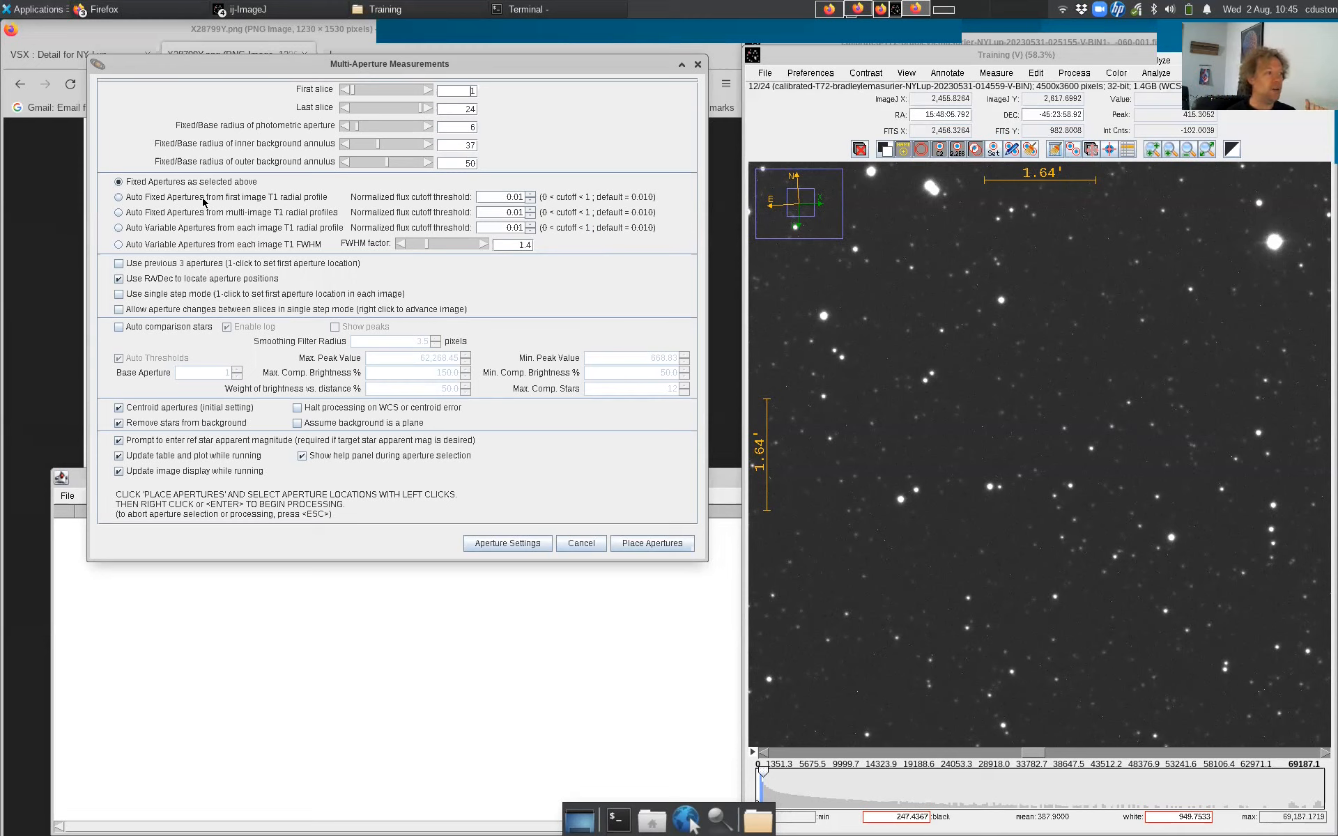
click(119, 278)
mouse_move(142, 281)
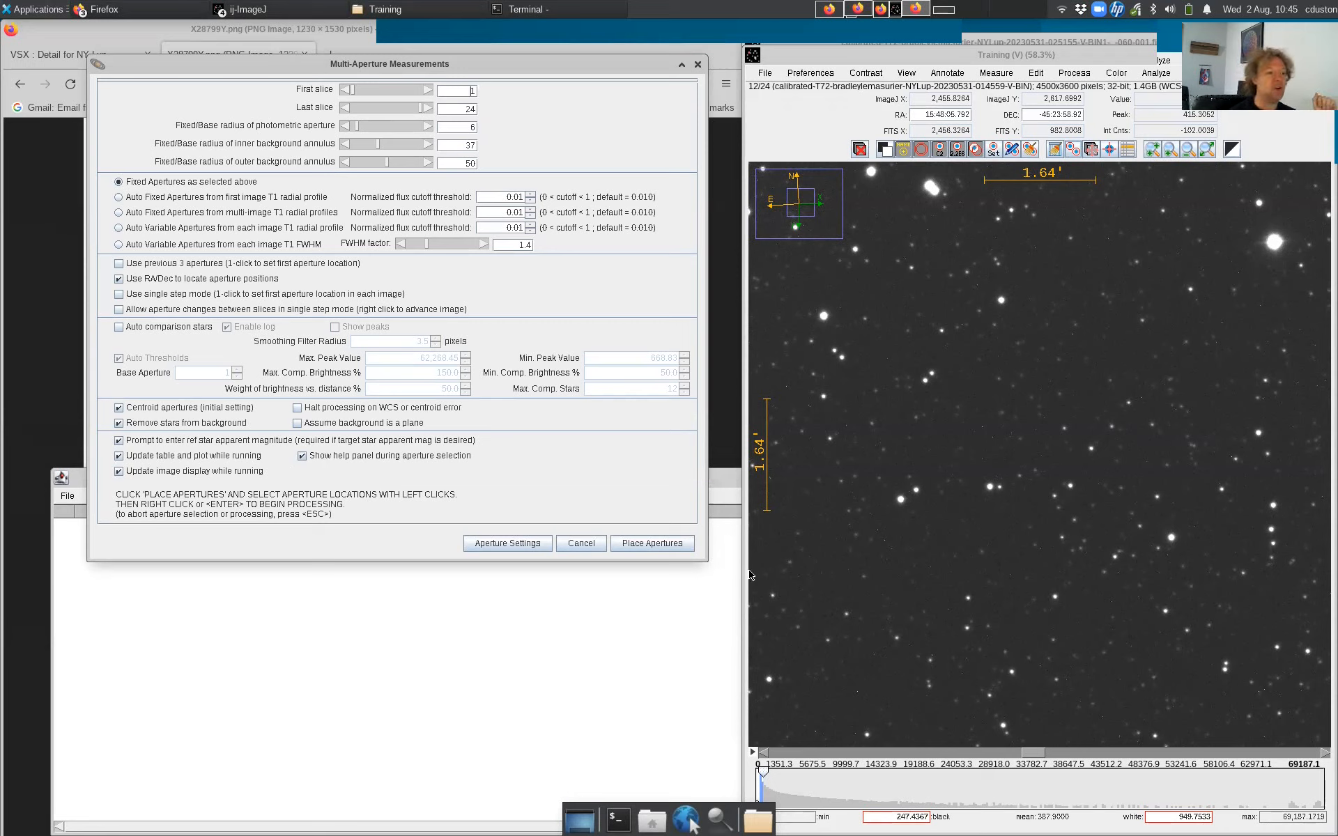
click(651, 544)
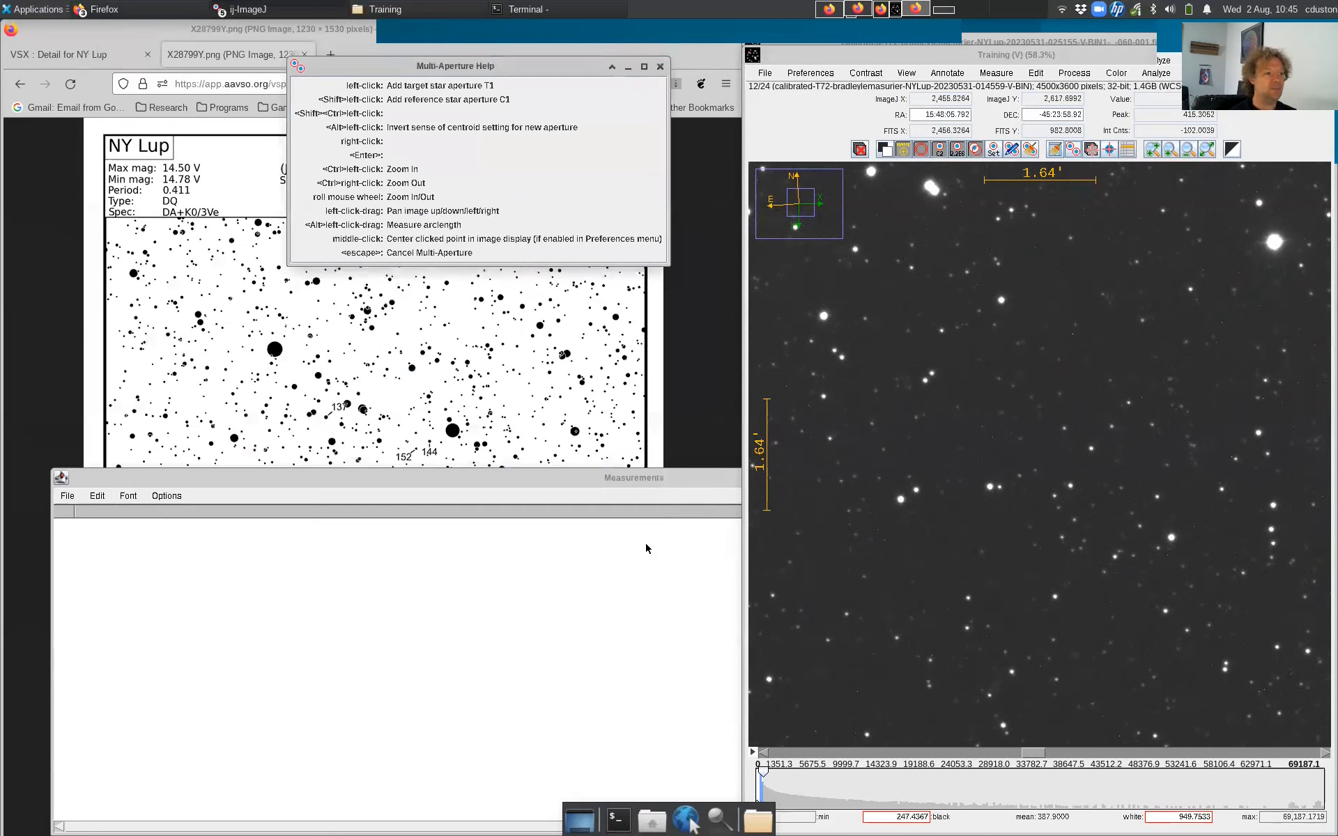
- Place target aperture T1 on NY Lup and comparison aperture C2 on the bright star to its west in the first slice
drag(508, 60, 489, 40)
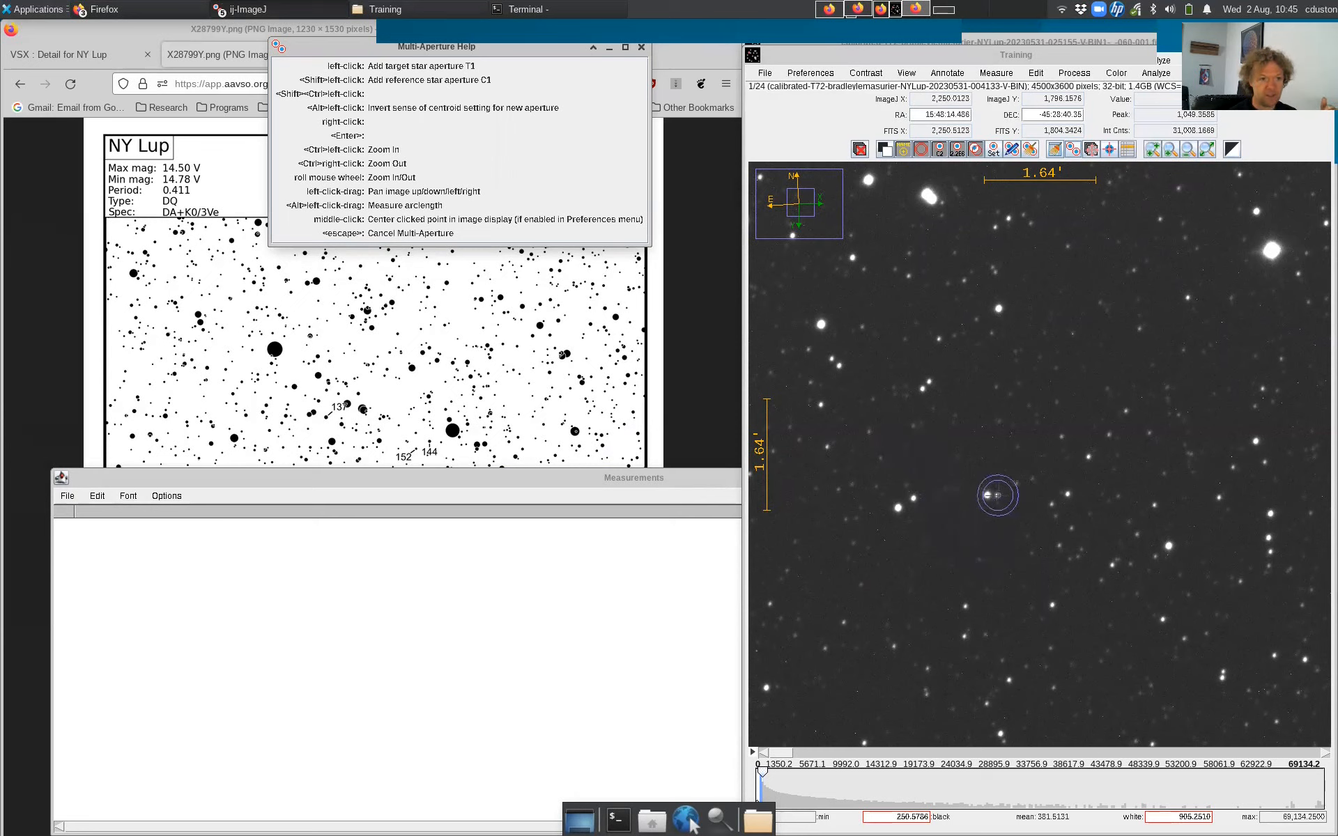
click(997, 495)
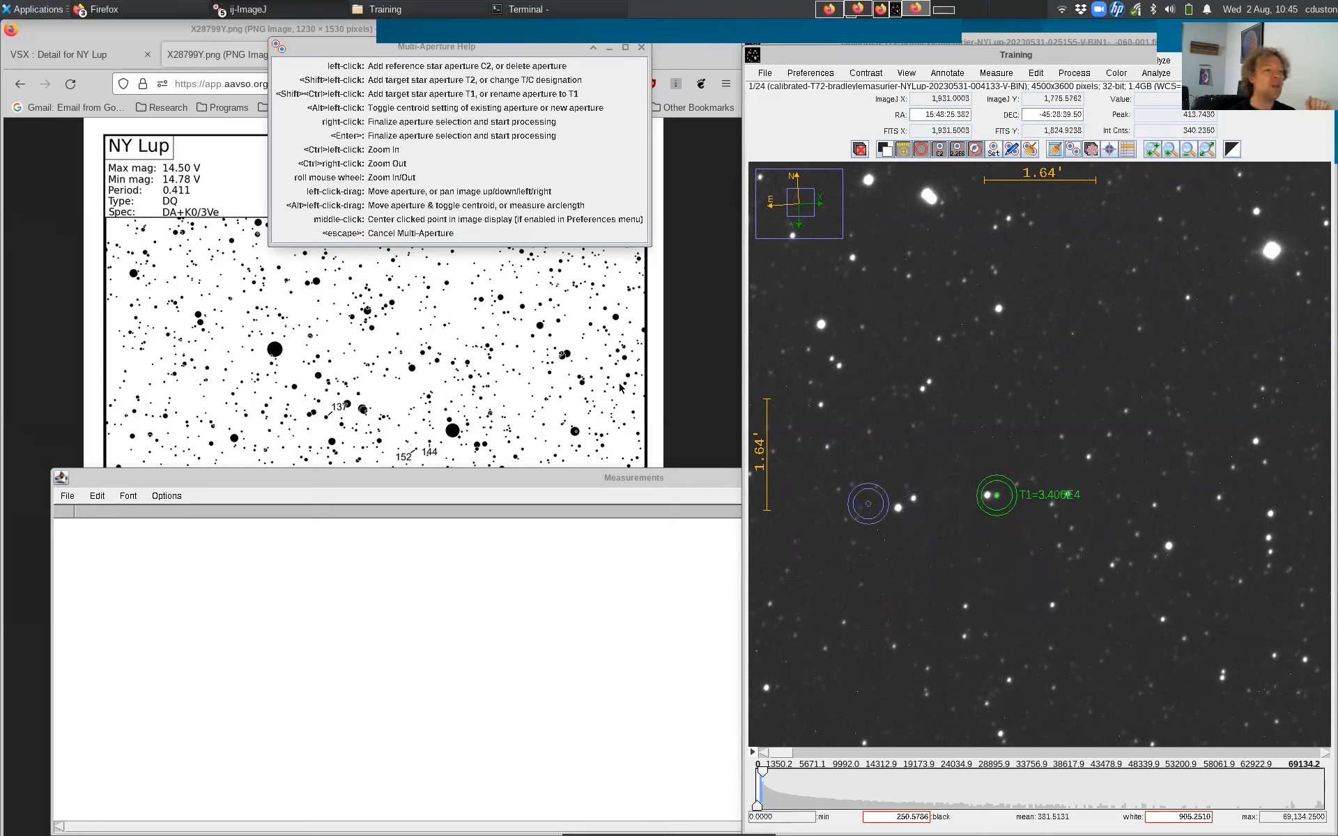
drag(486, 50, 433, 53)
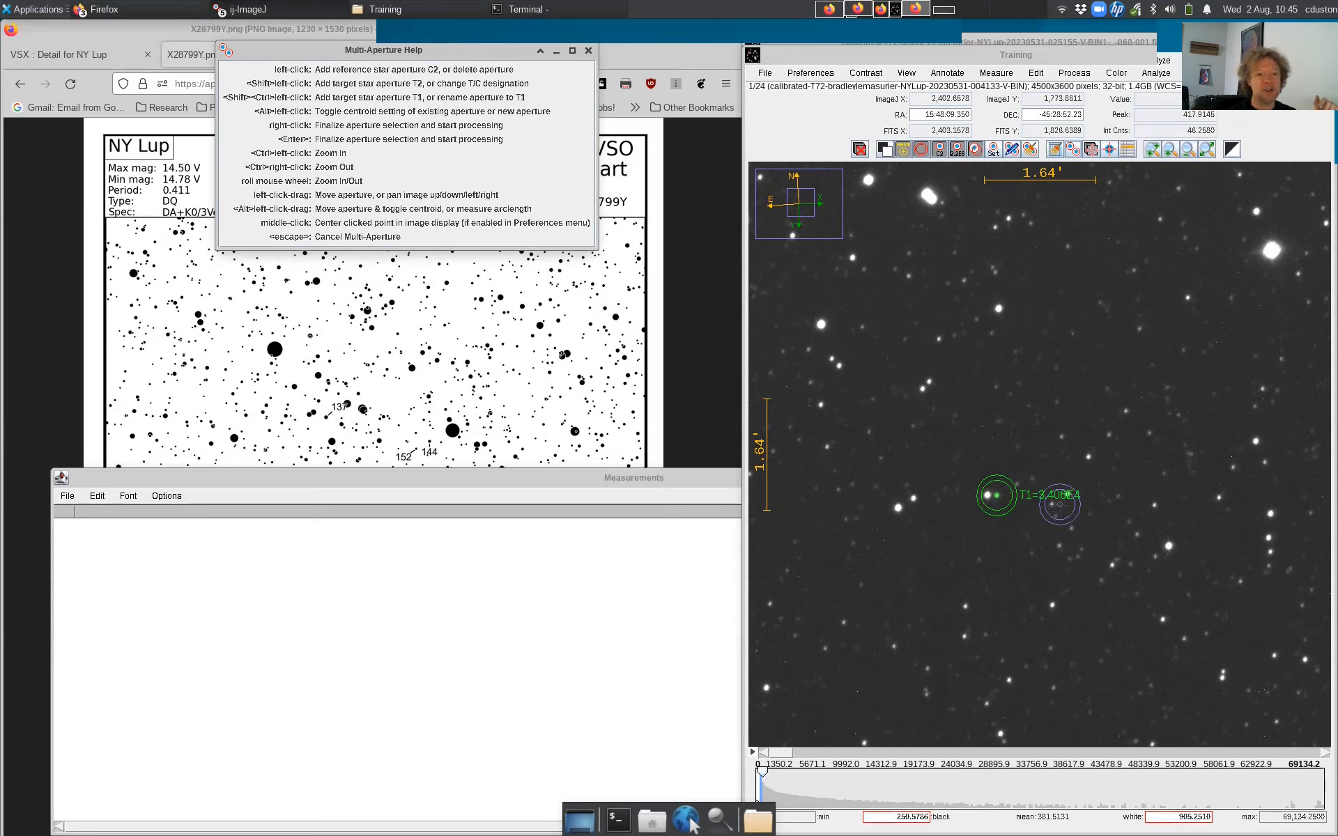
click(1270, 513)
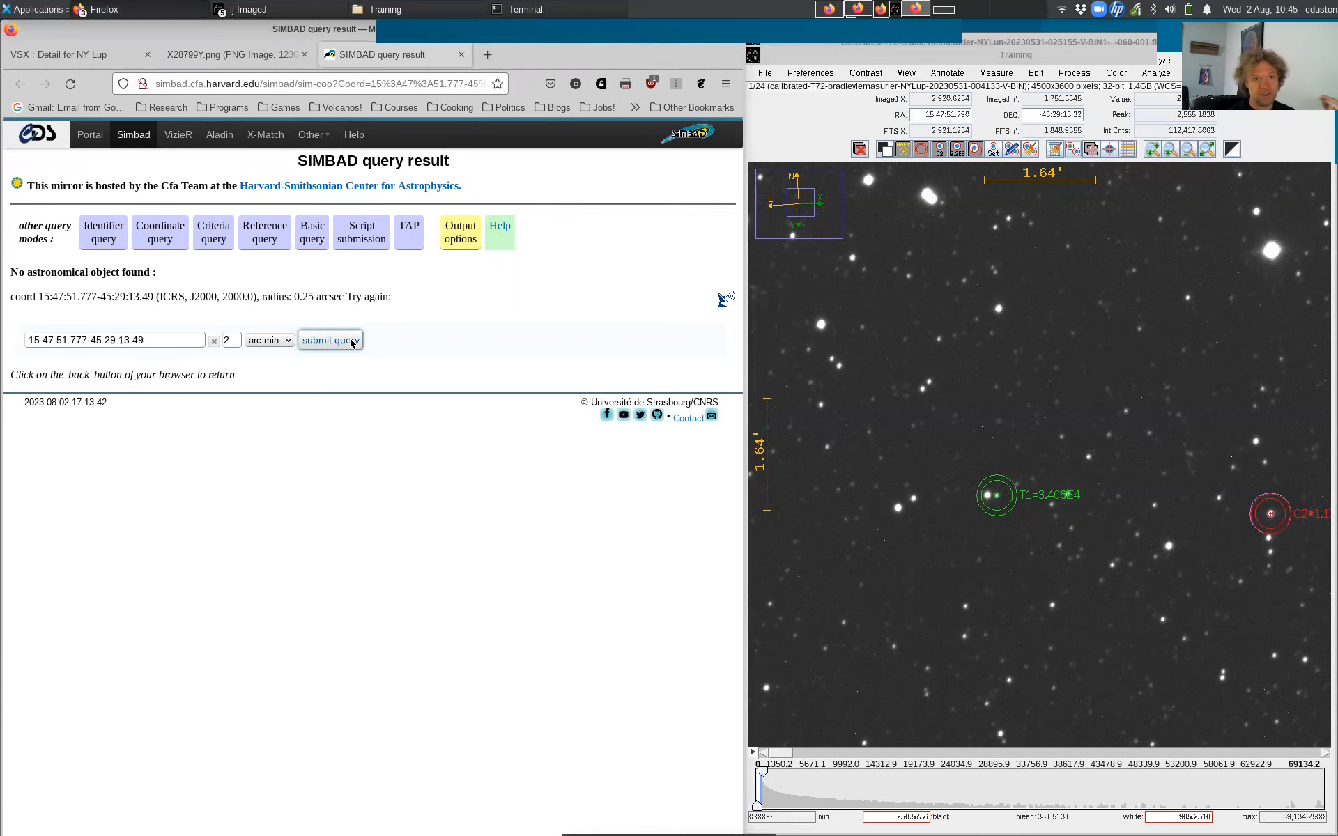
- Look up the comparison star on the AAVSO chart and enter 13.3 as the C2 magnitude
click(233, 54)
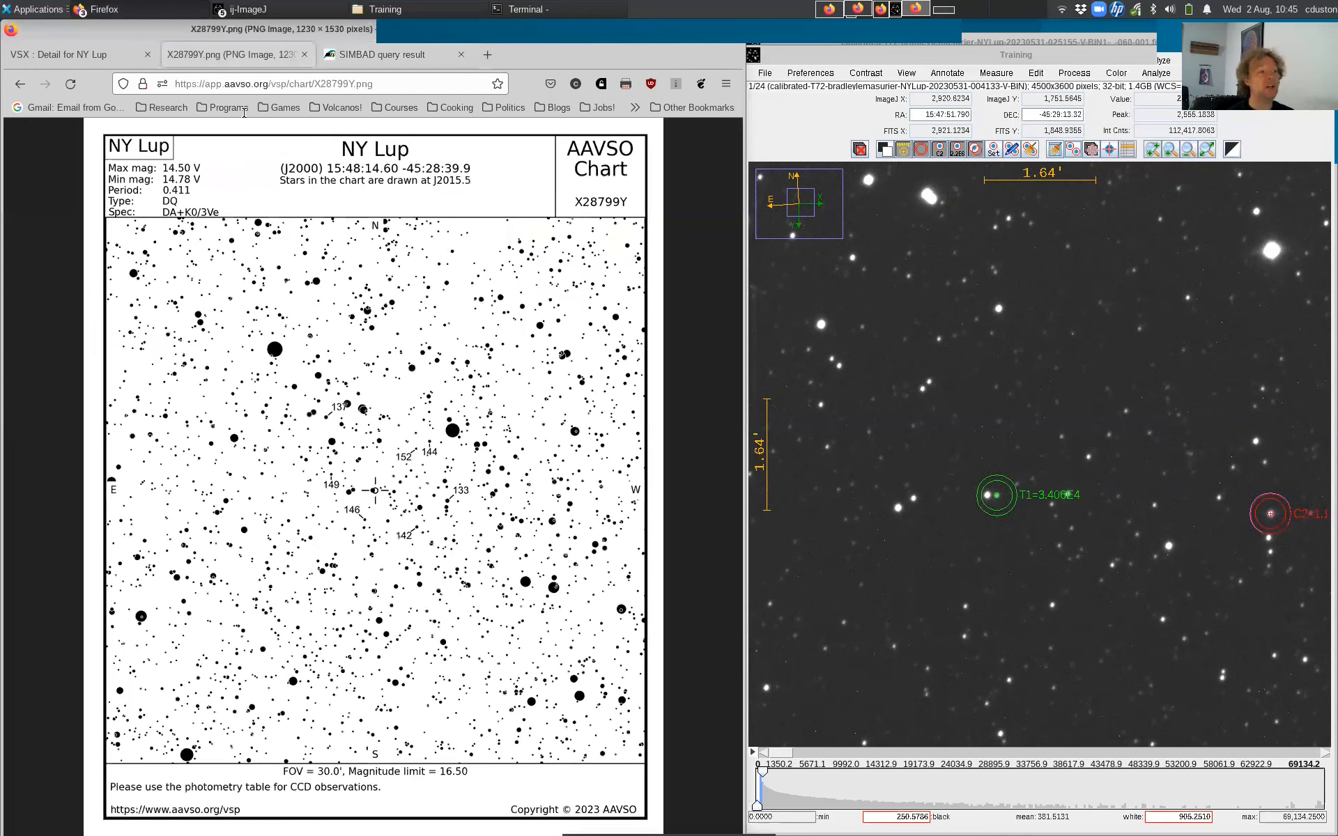
click(360, 55)
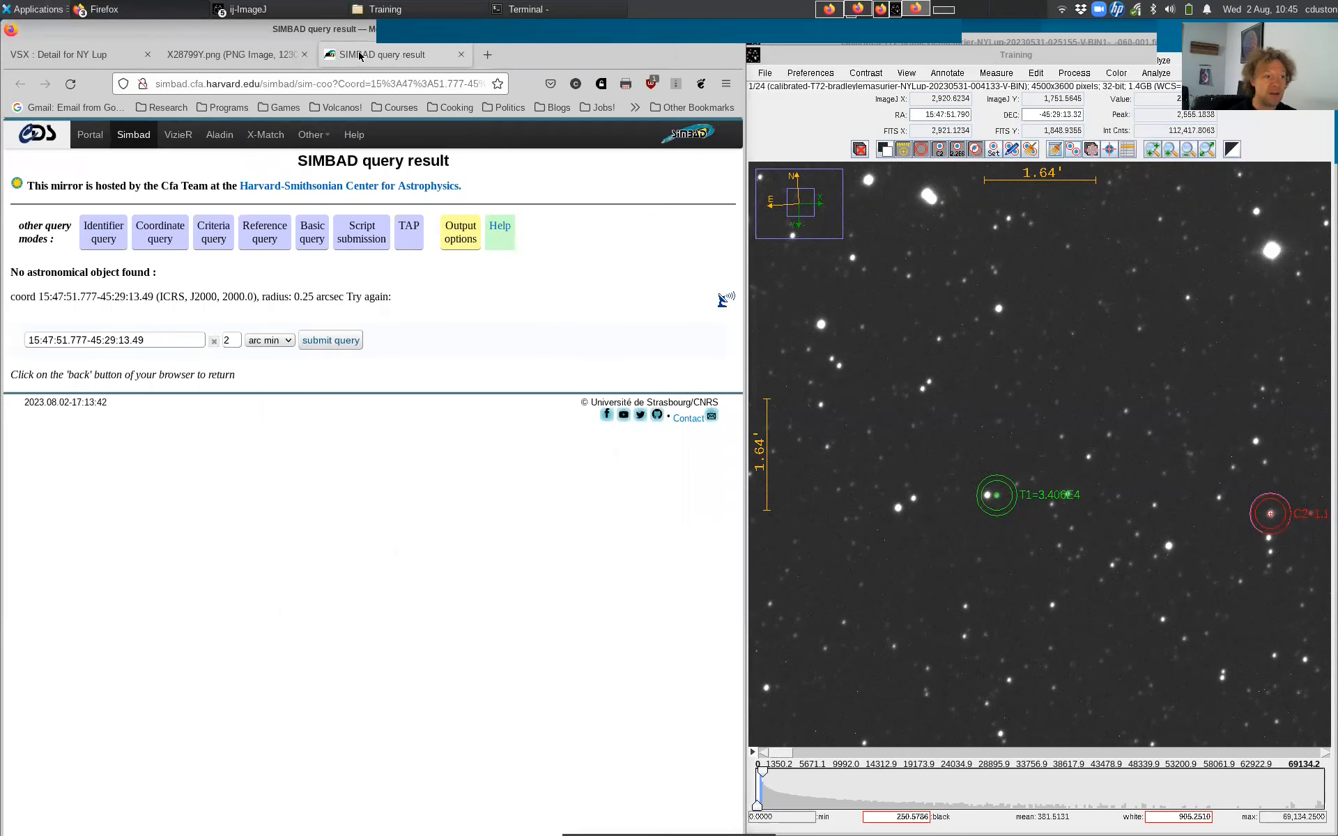
click(239, 59)
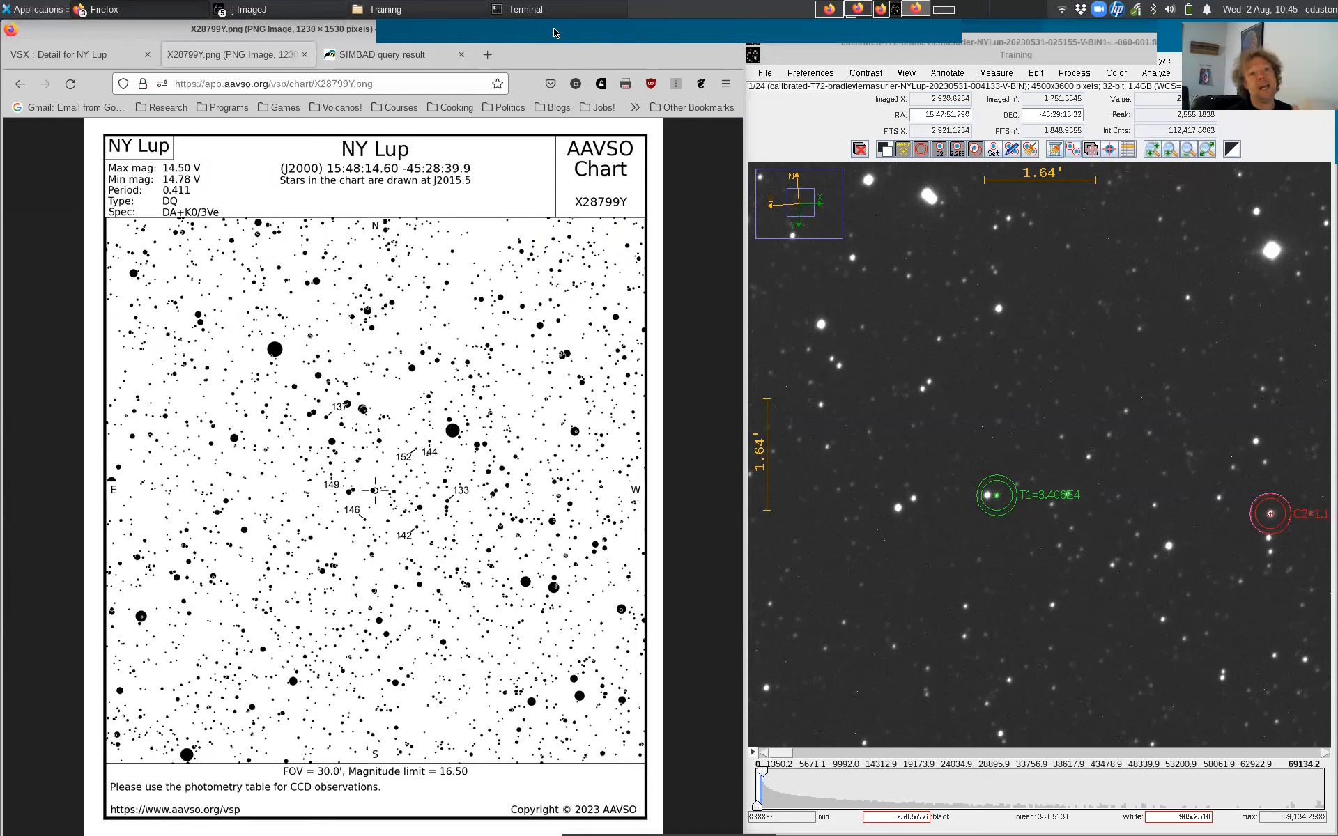
click(268, 8)
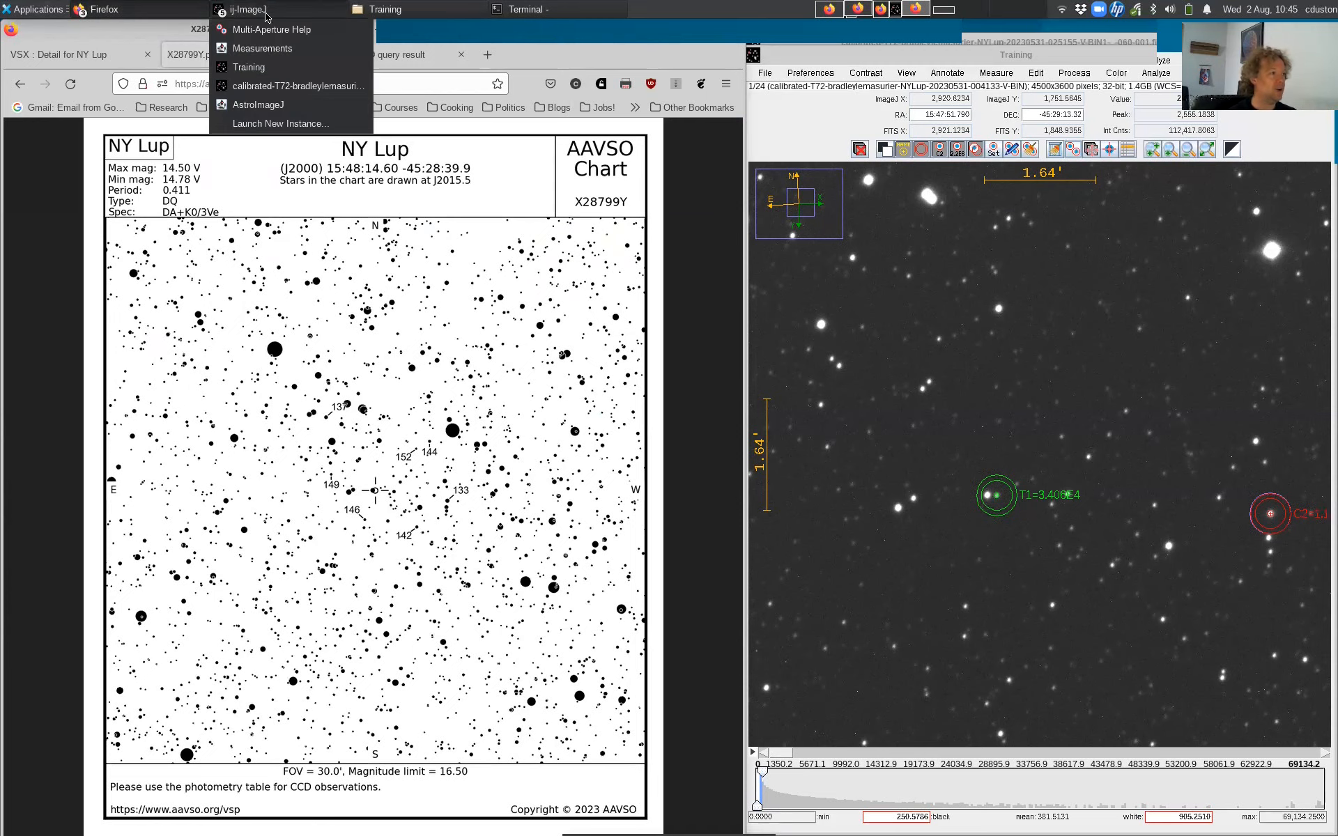
click(272, 38)
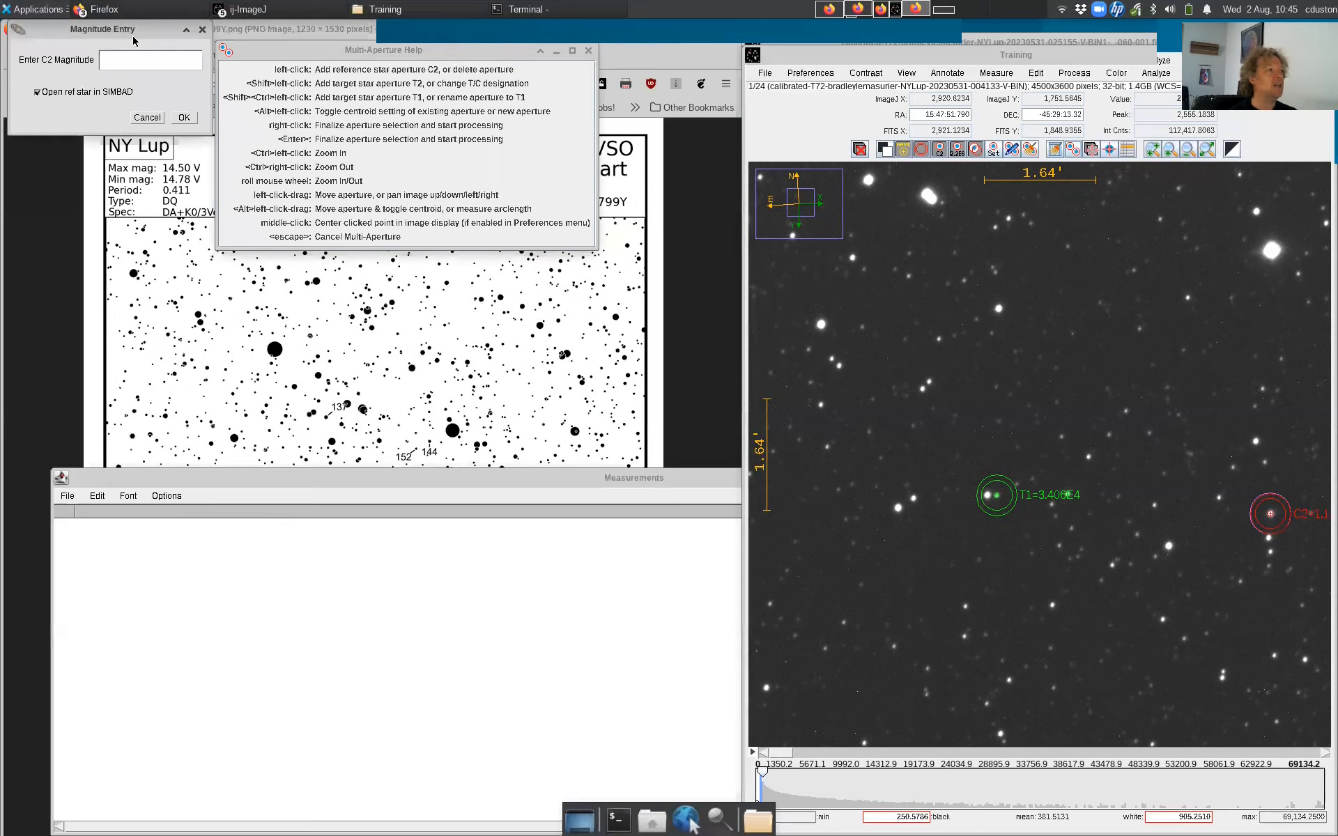
drag(129, 22, 156, 69)
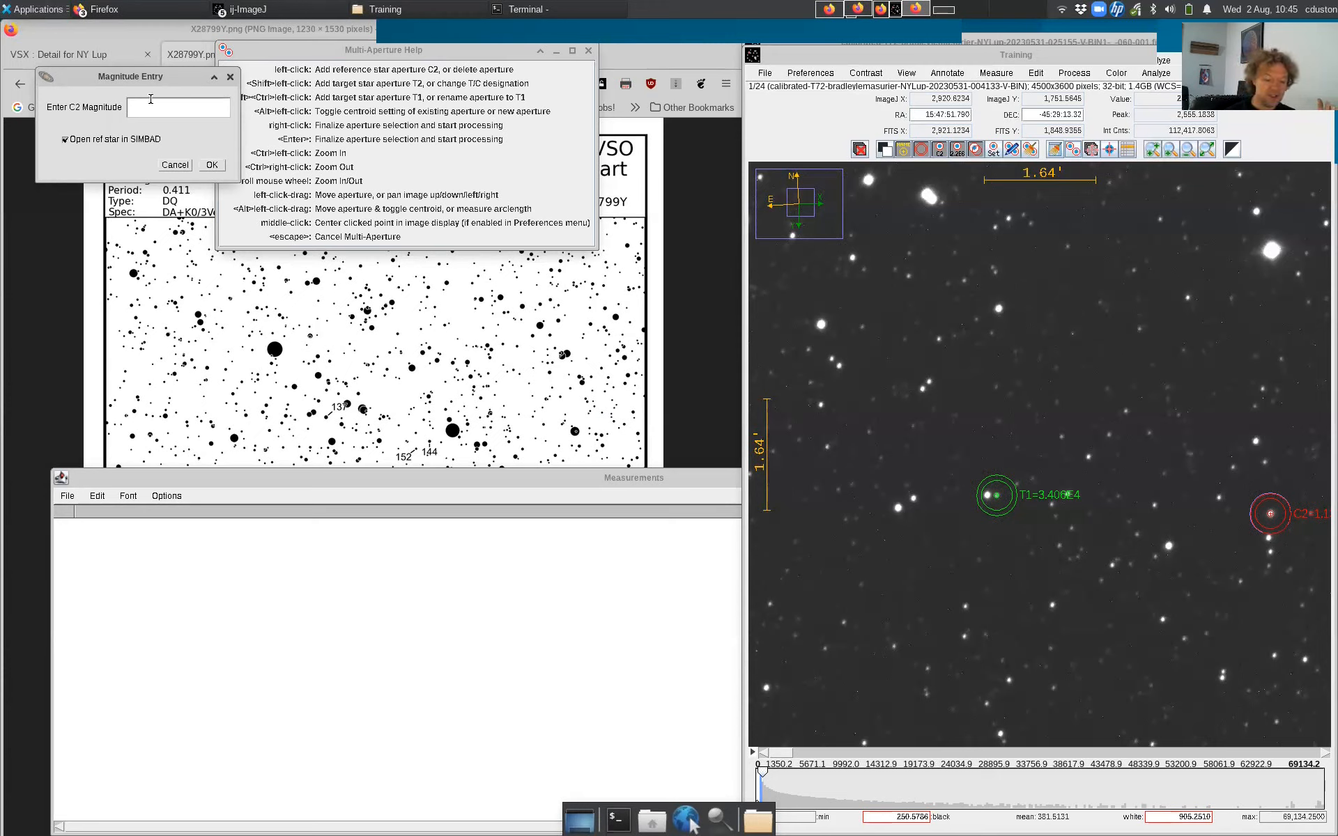
text(13.3)
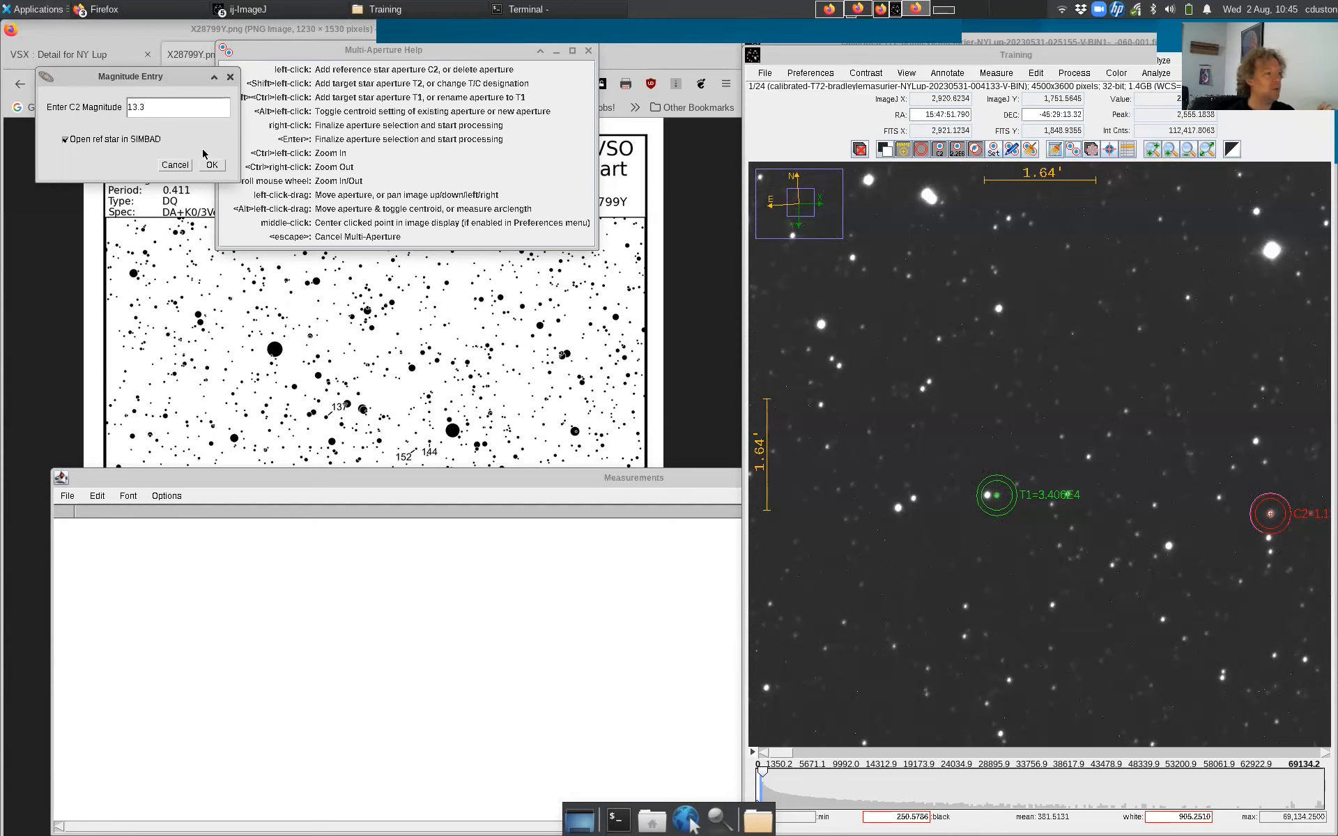
click(216, 165)
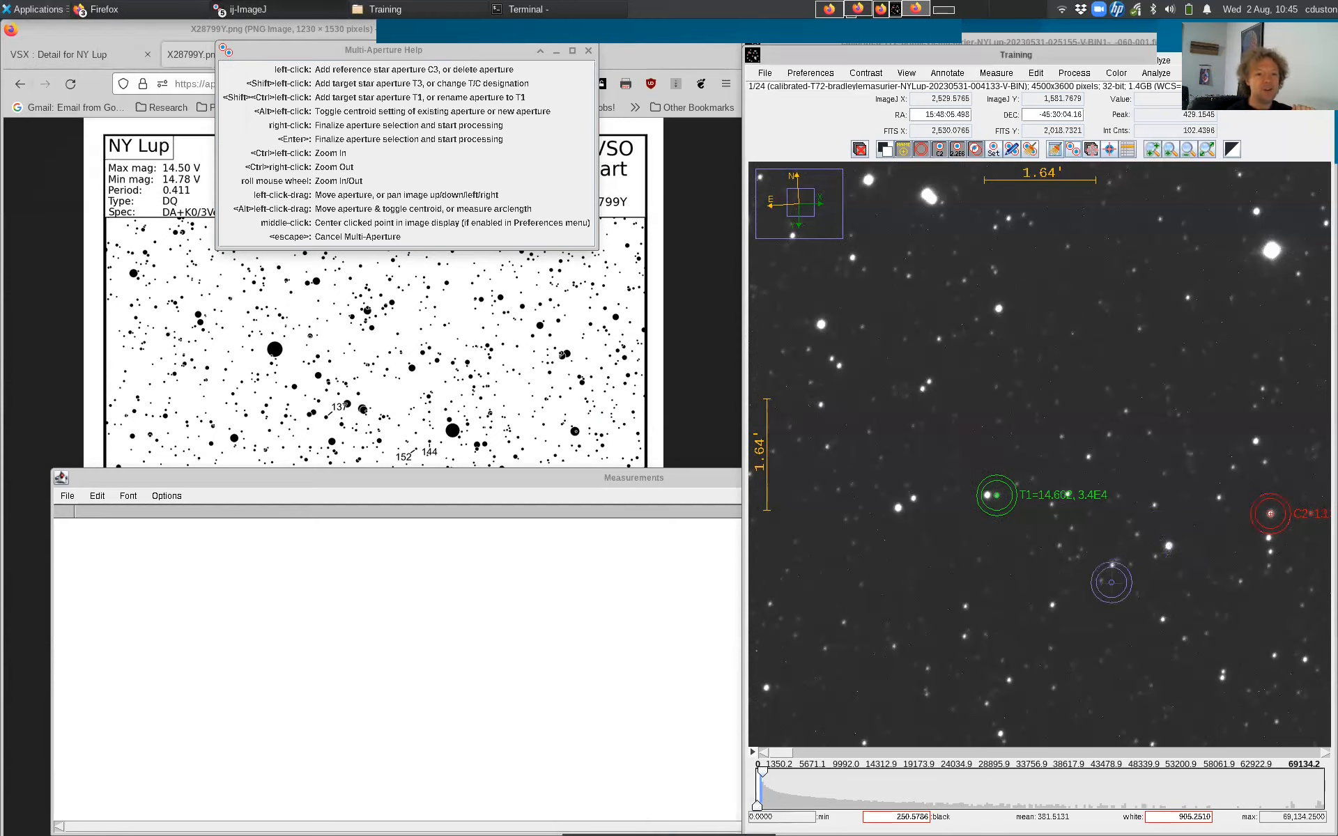
- Place comparison aperture C3 on the star northwest of NY Lup that the AAVSO chart labels 144
scroll(1111, 581, down, 1)
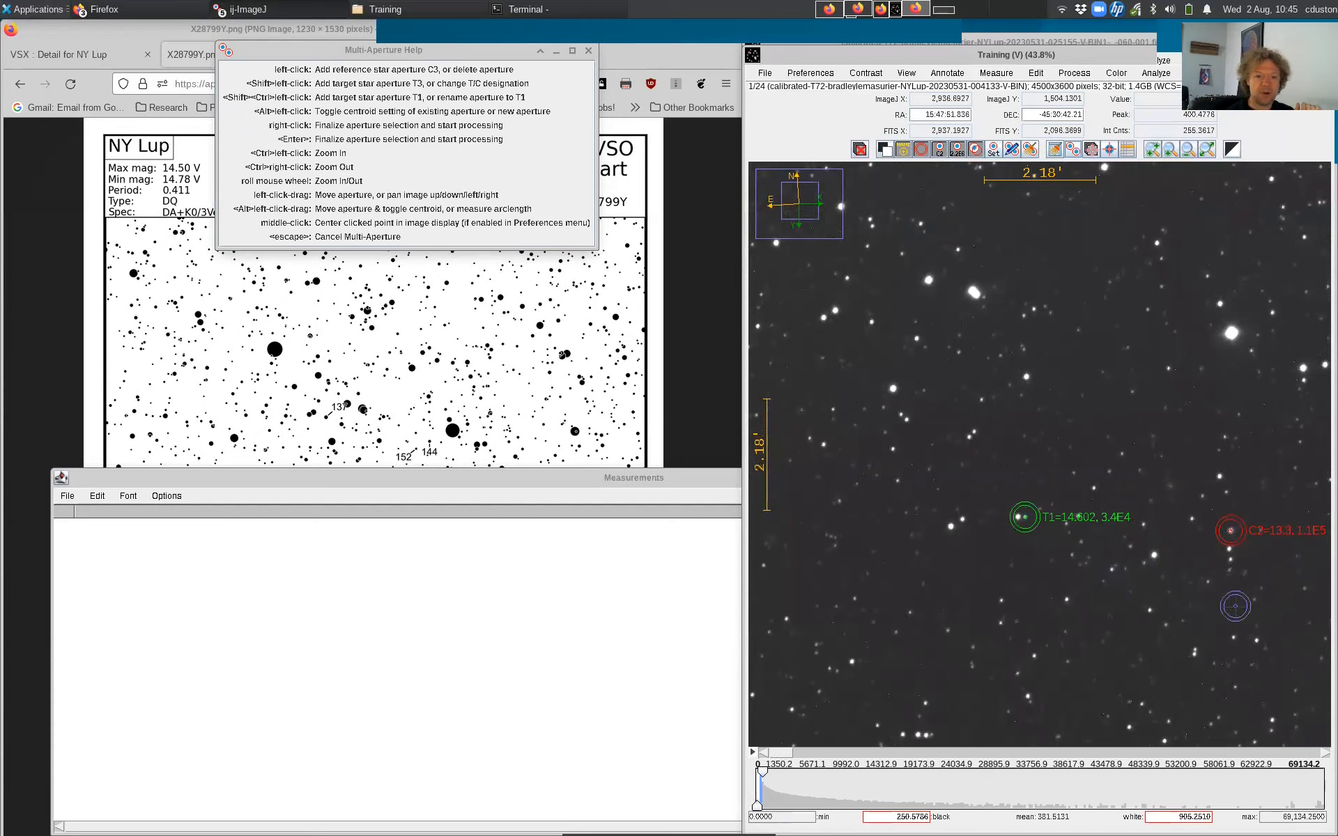
scroll(1238, 604, down, 1)
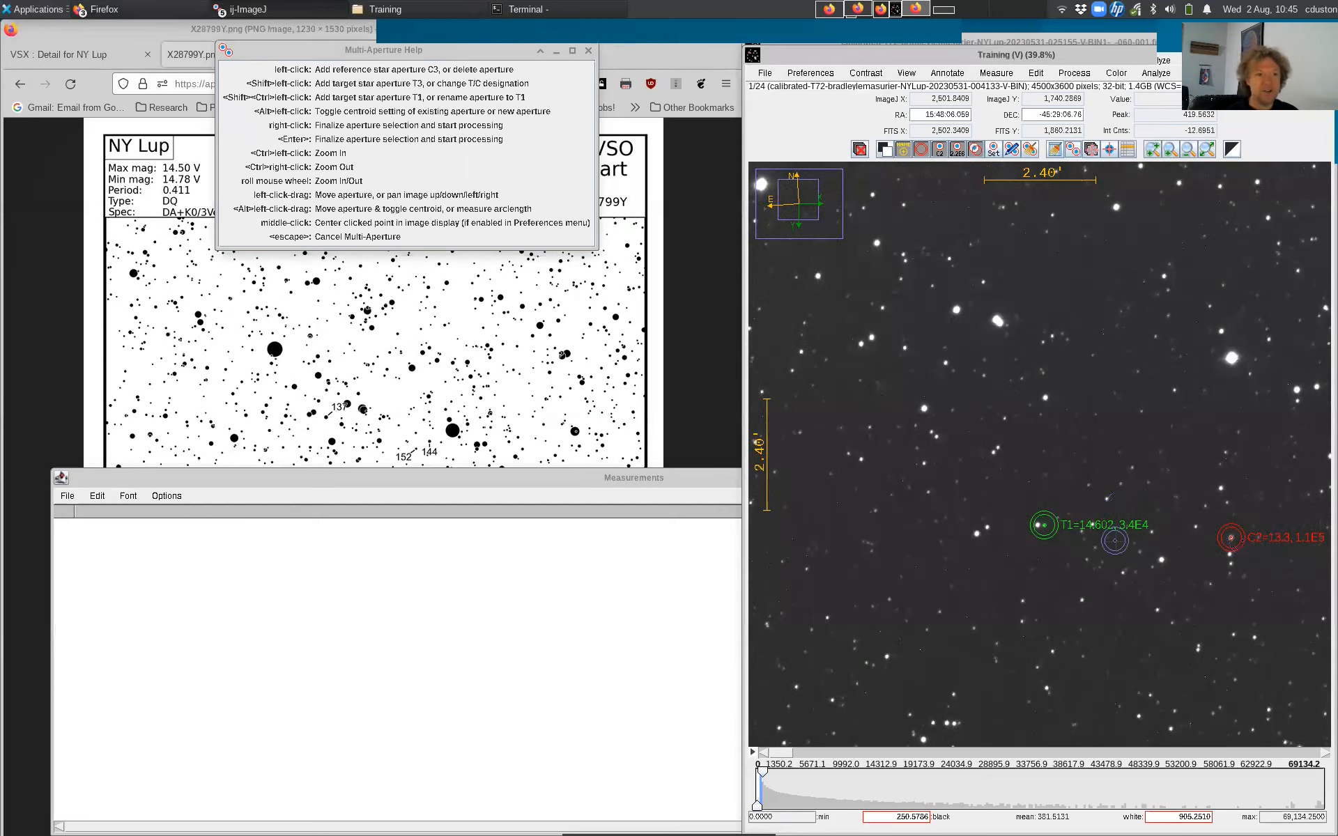
scroll(1111, 487, down, 4)
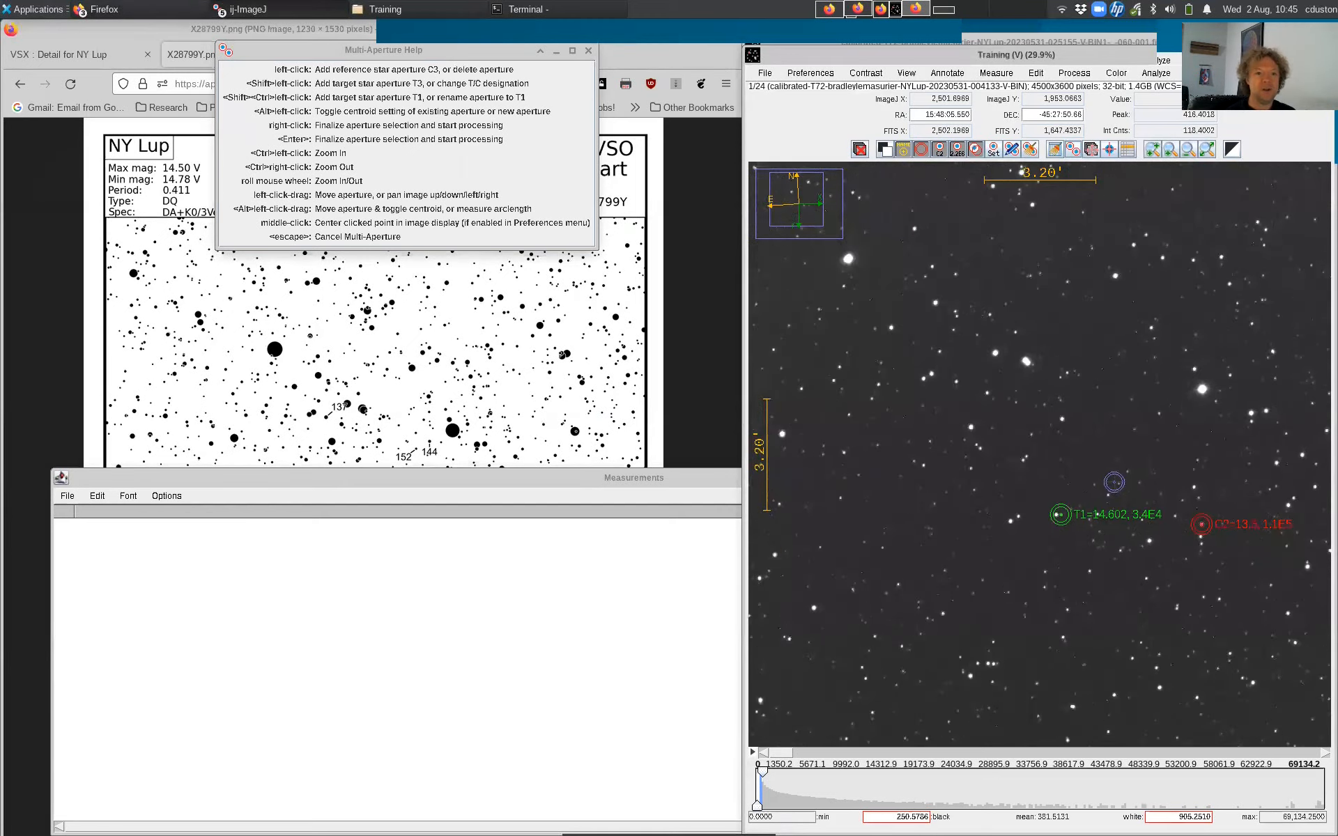
scroll(1150, 463, up, 8)
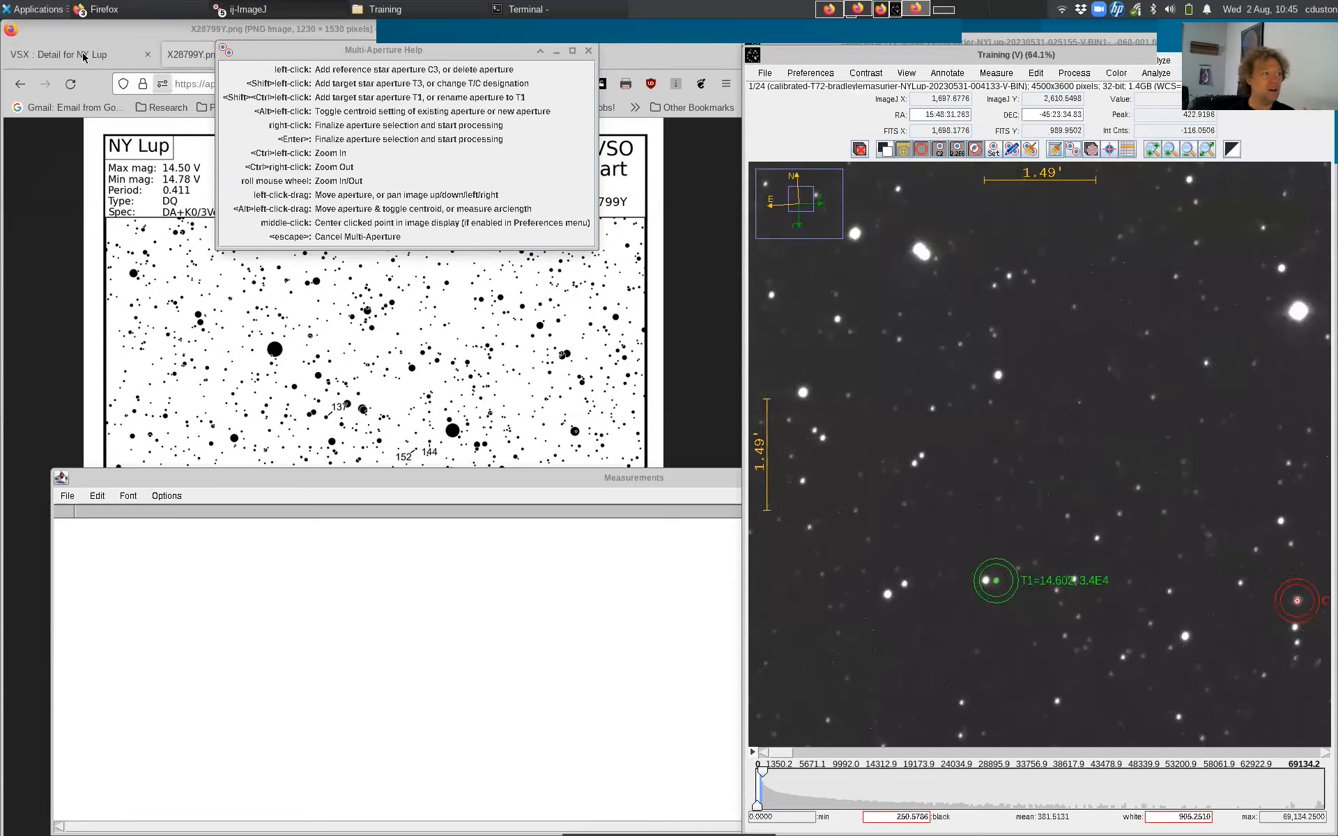
click(134, 28)
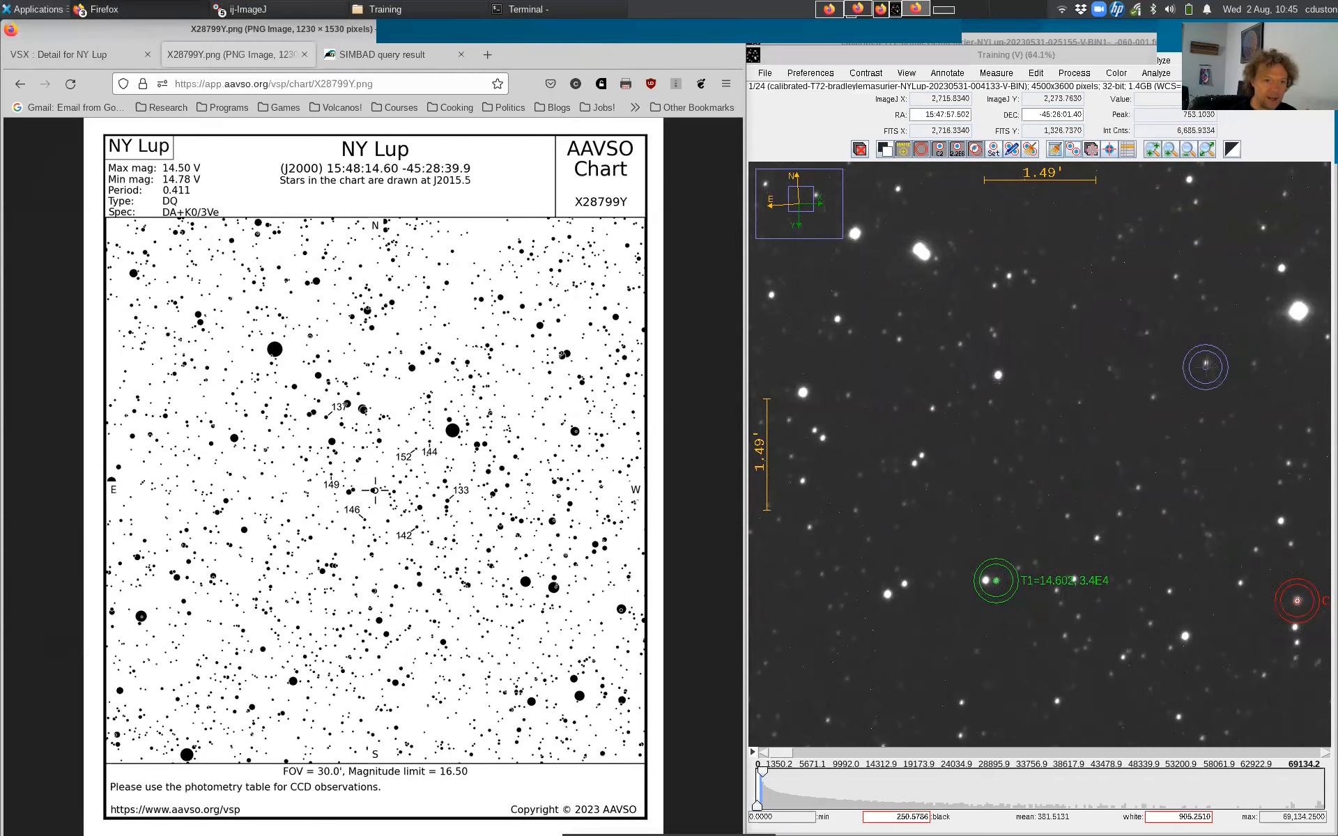
click(241, 9)
click(307, 37)
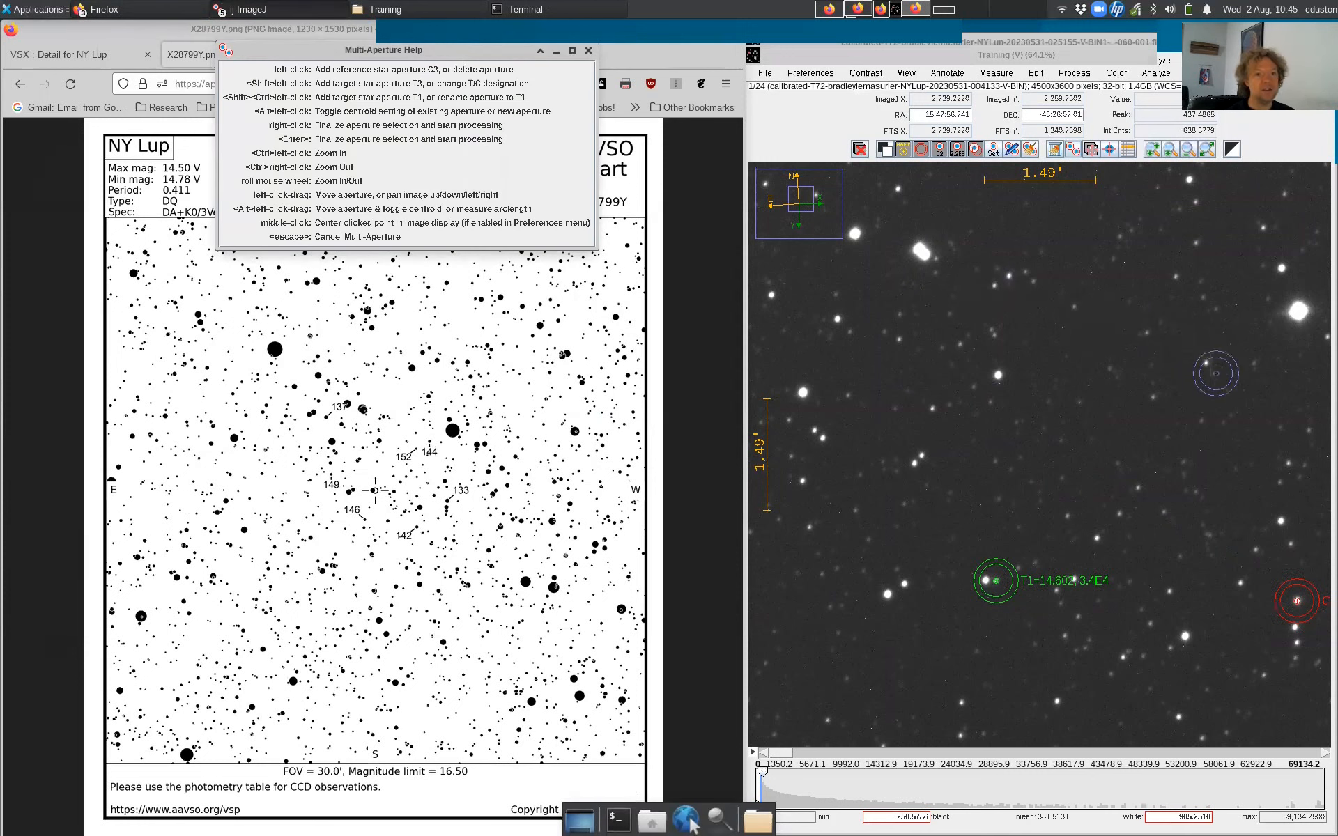
click(1207, 363)
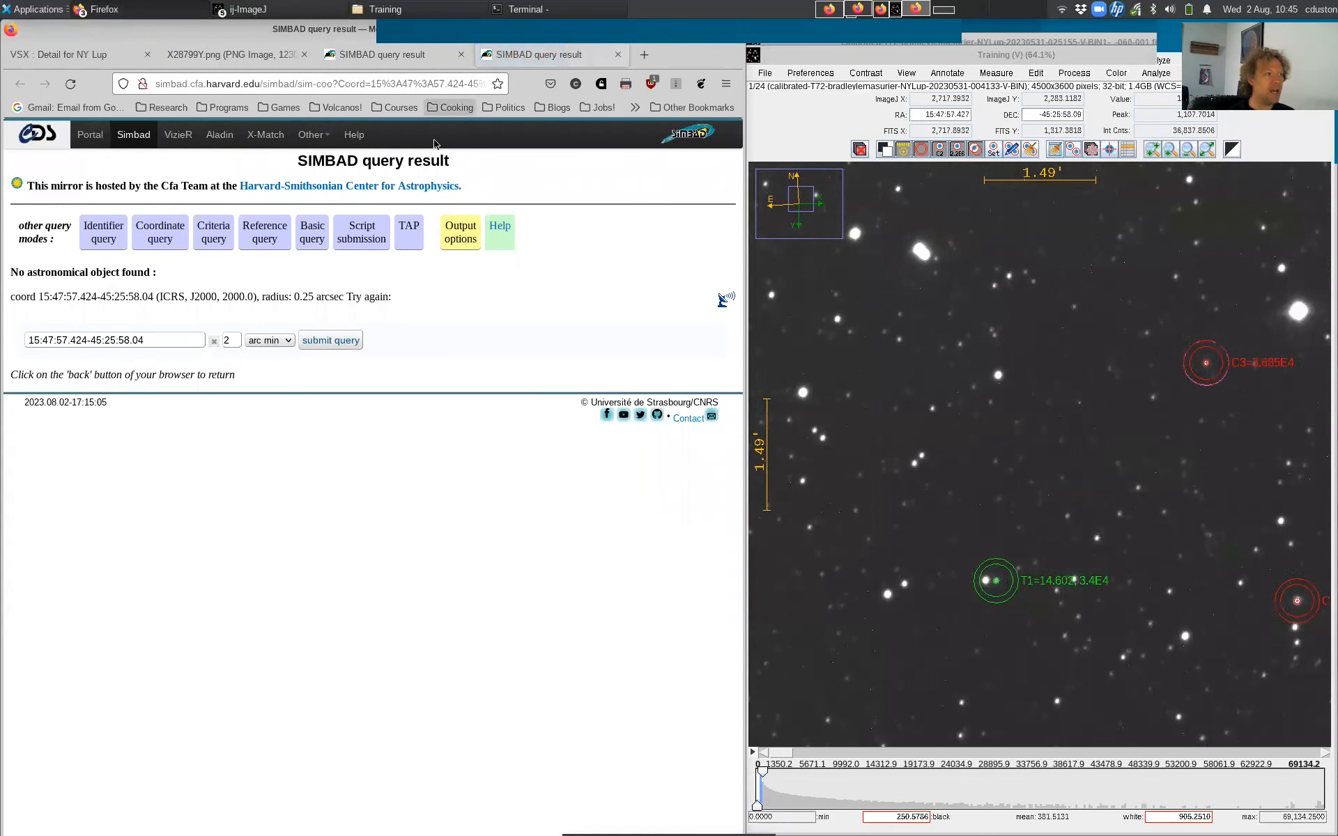
- Check the C3 star's label on the AAVSO chart and enter 14.4 as its magnitude
click(255, 59)
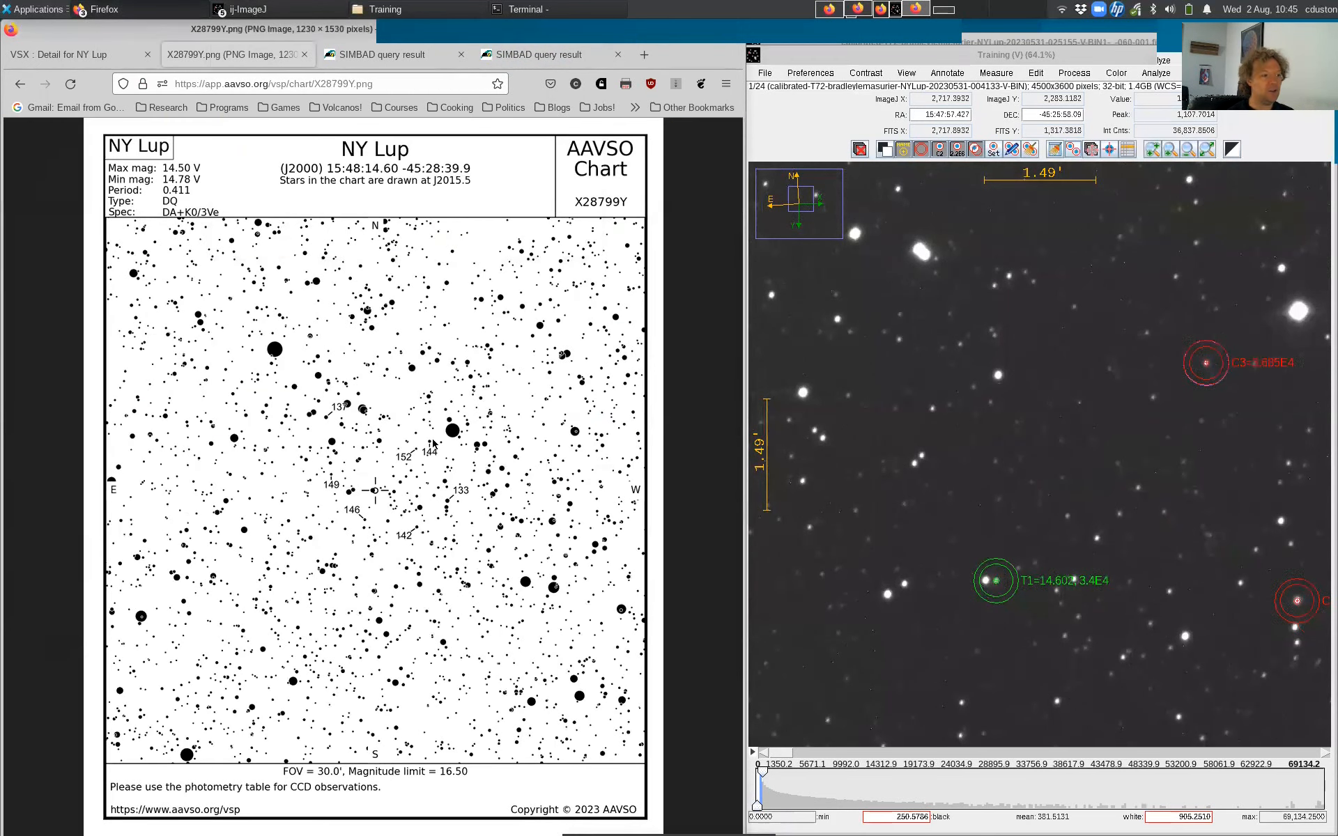
click(305, 7)
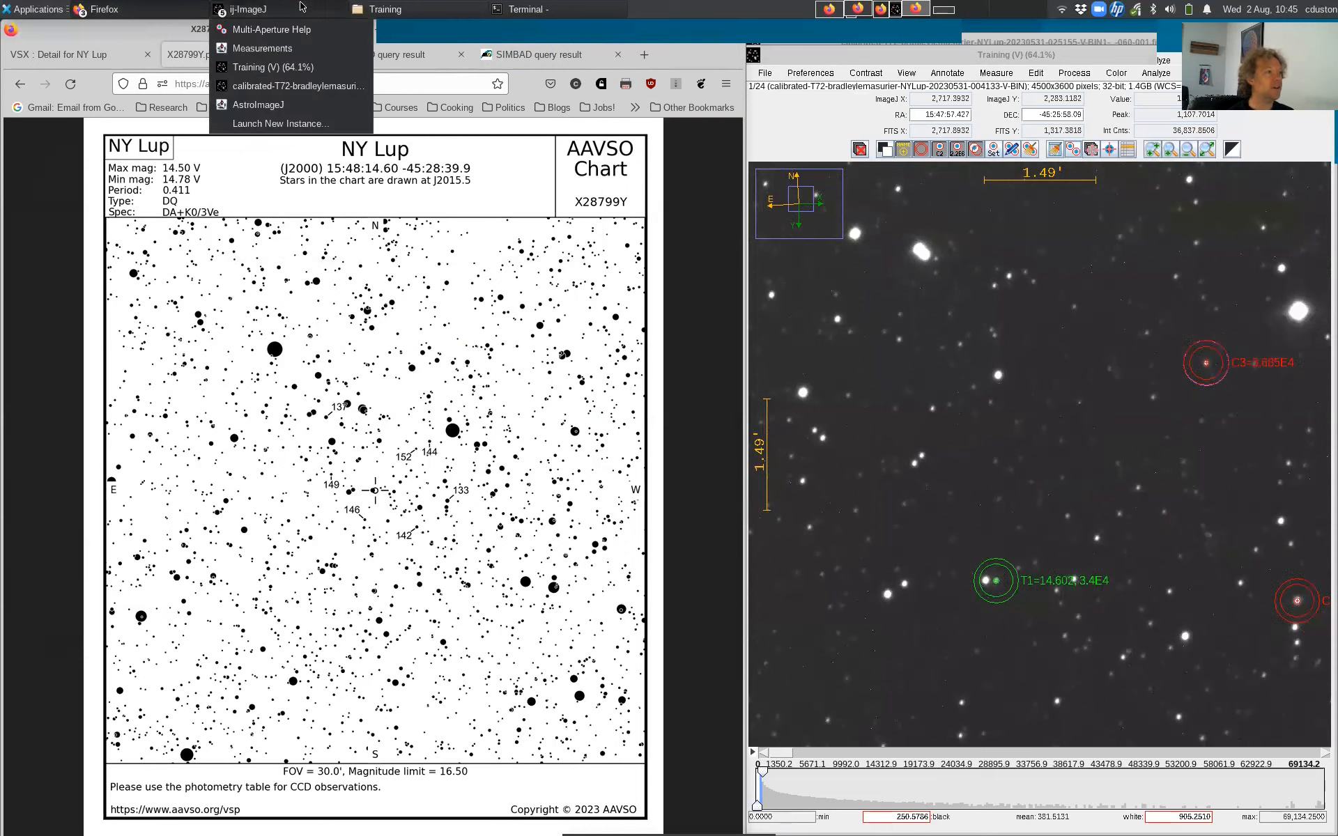
click(283, 48)
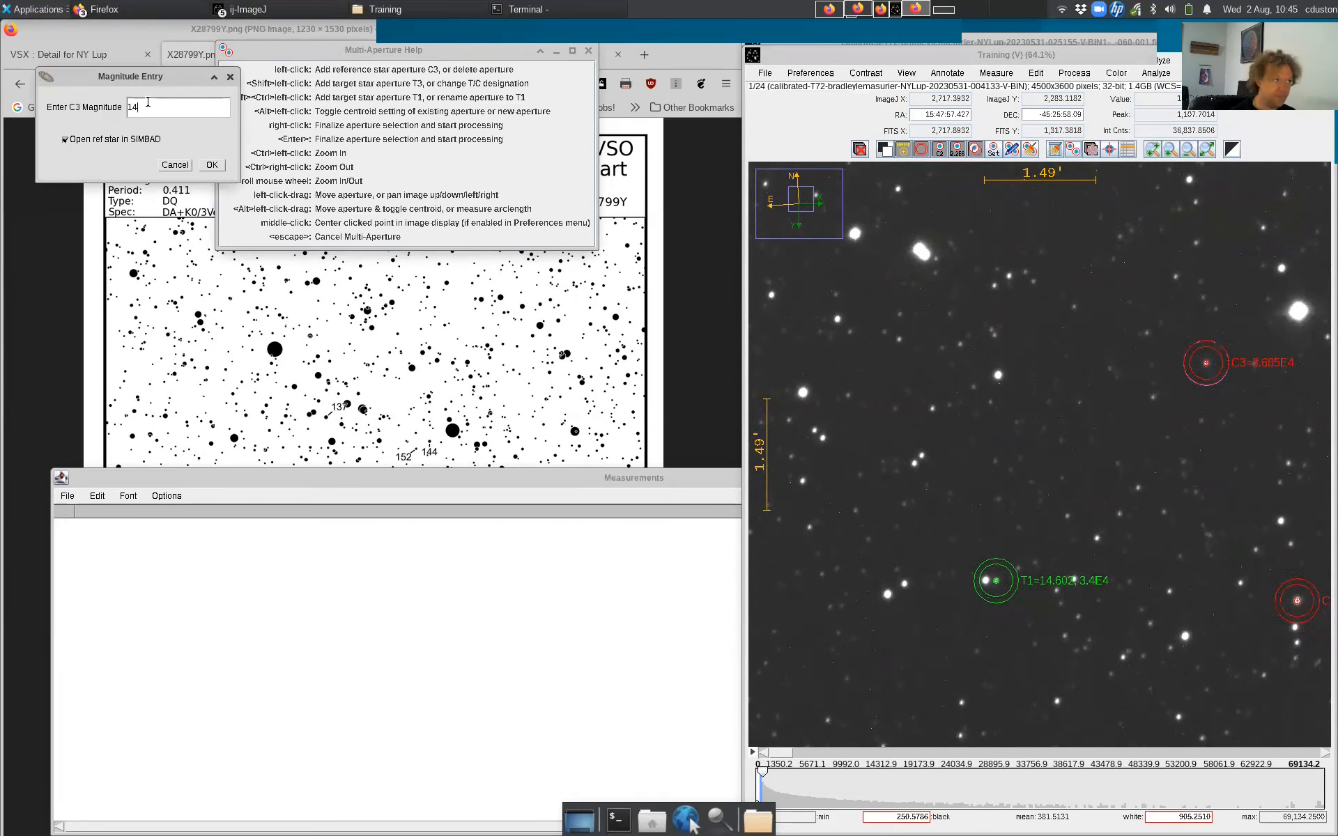
click(211, 165)
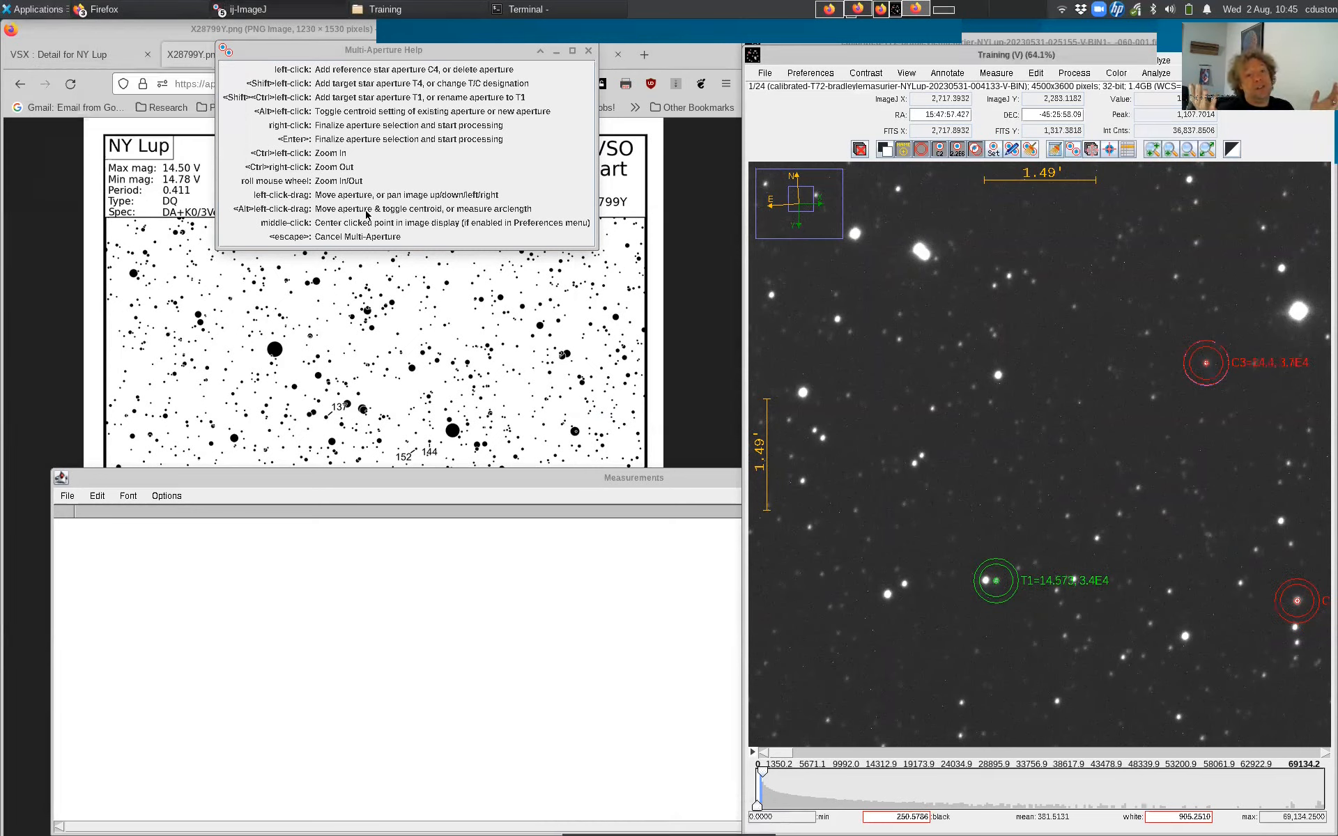
- Review the remaining chart stars, finalize the aperture set with T1, C2 and C3, and run the photometry on the image stack
click(242, 33)
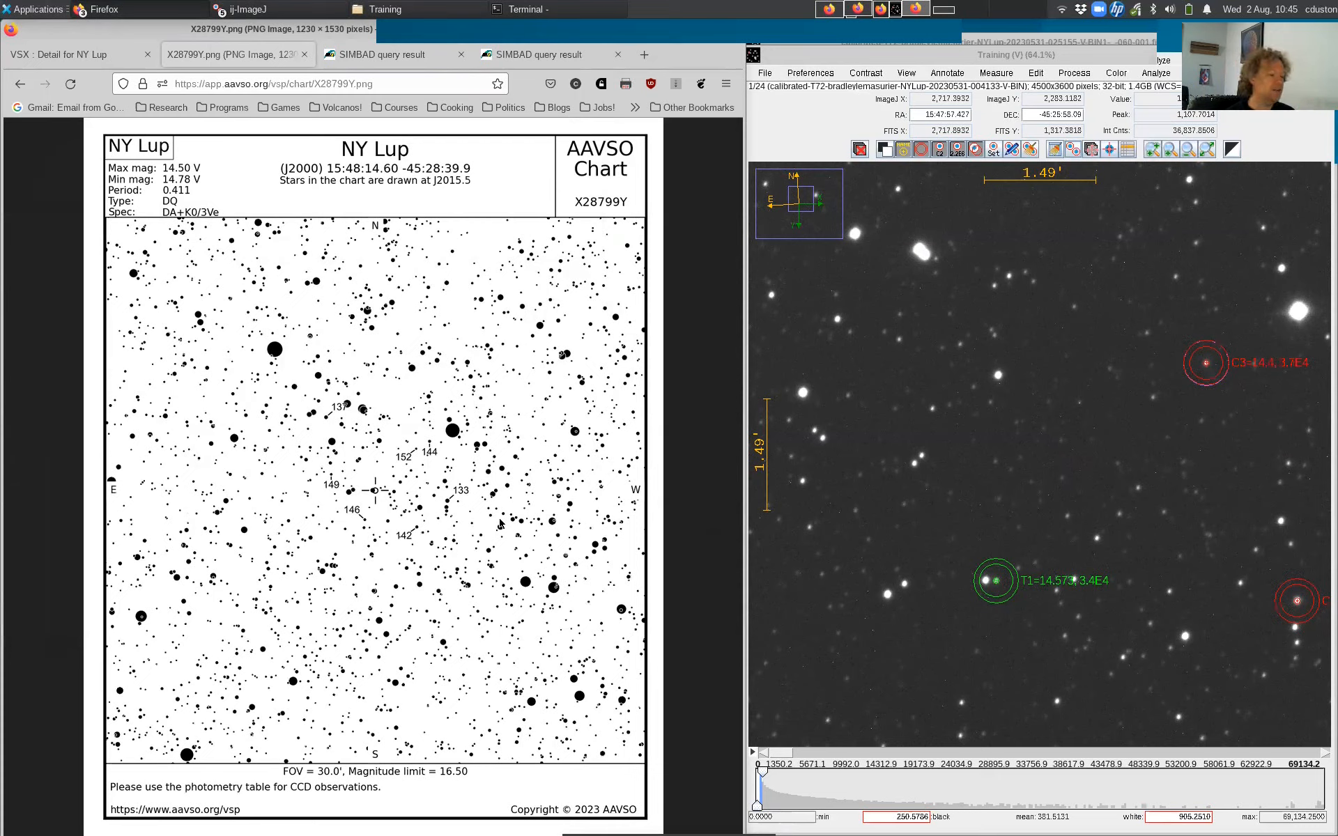
click(259, 7)
click(261, 29)
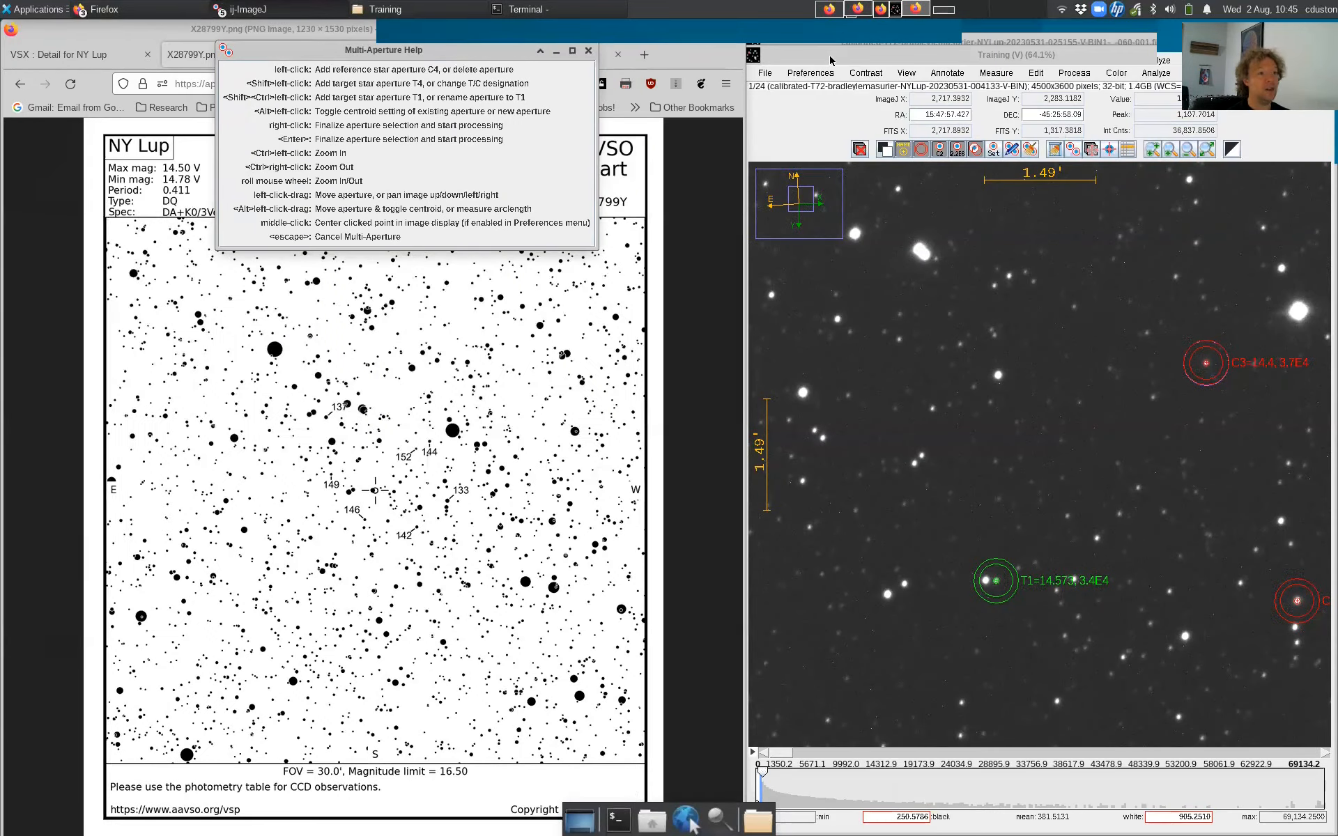
click(830, 61)
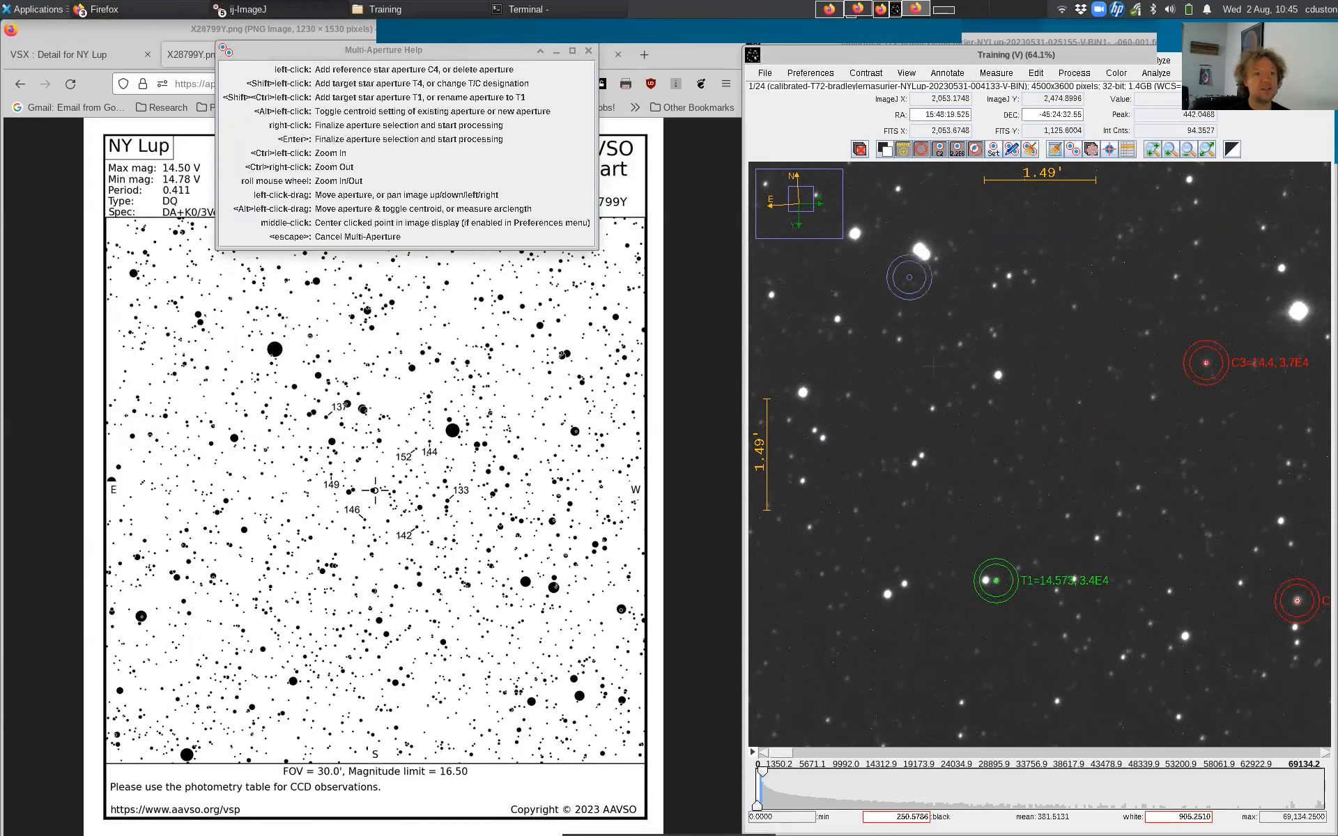
scroll(956, 417, down, 1)
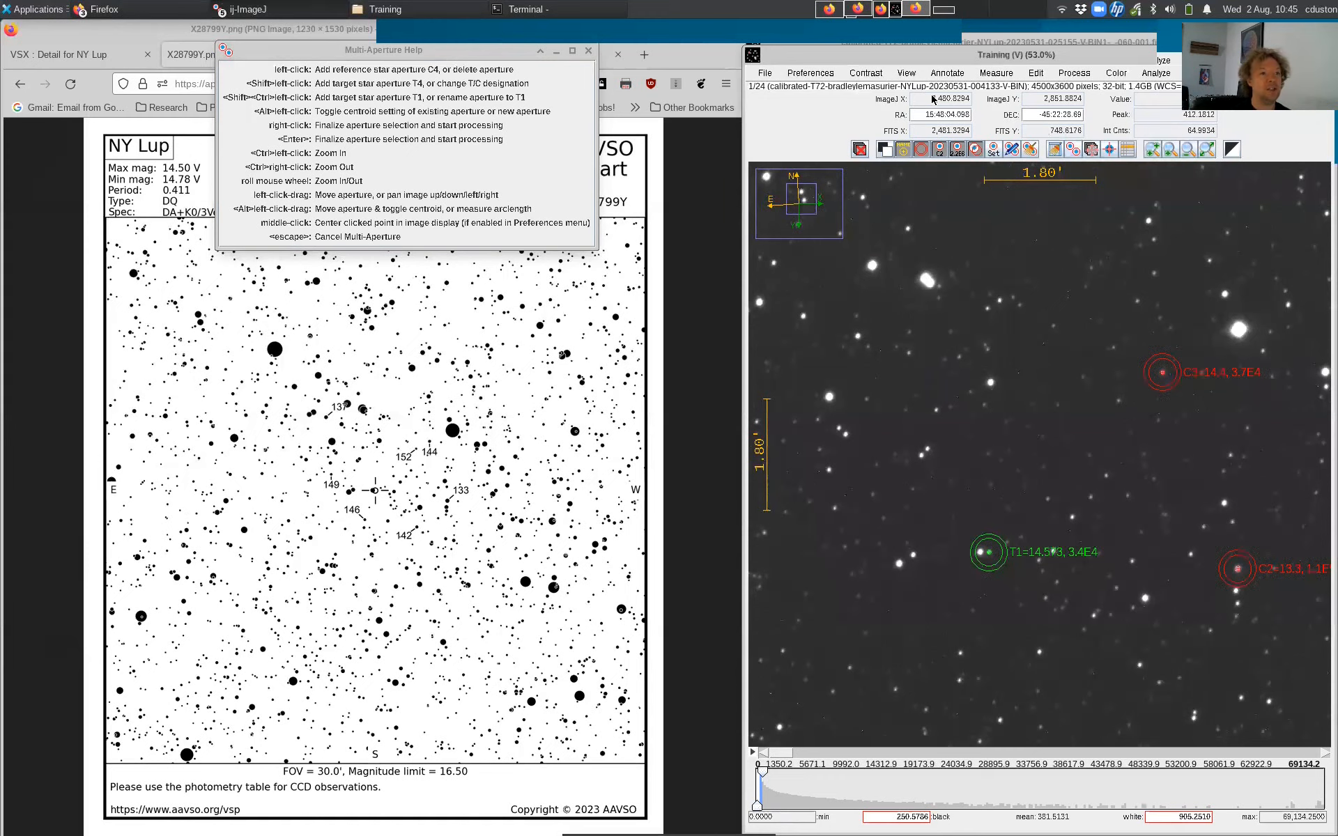
right_click(994, 250)
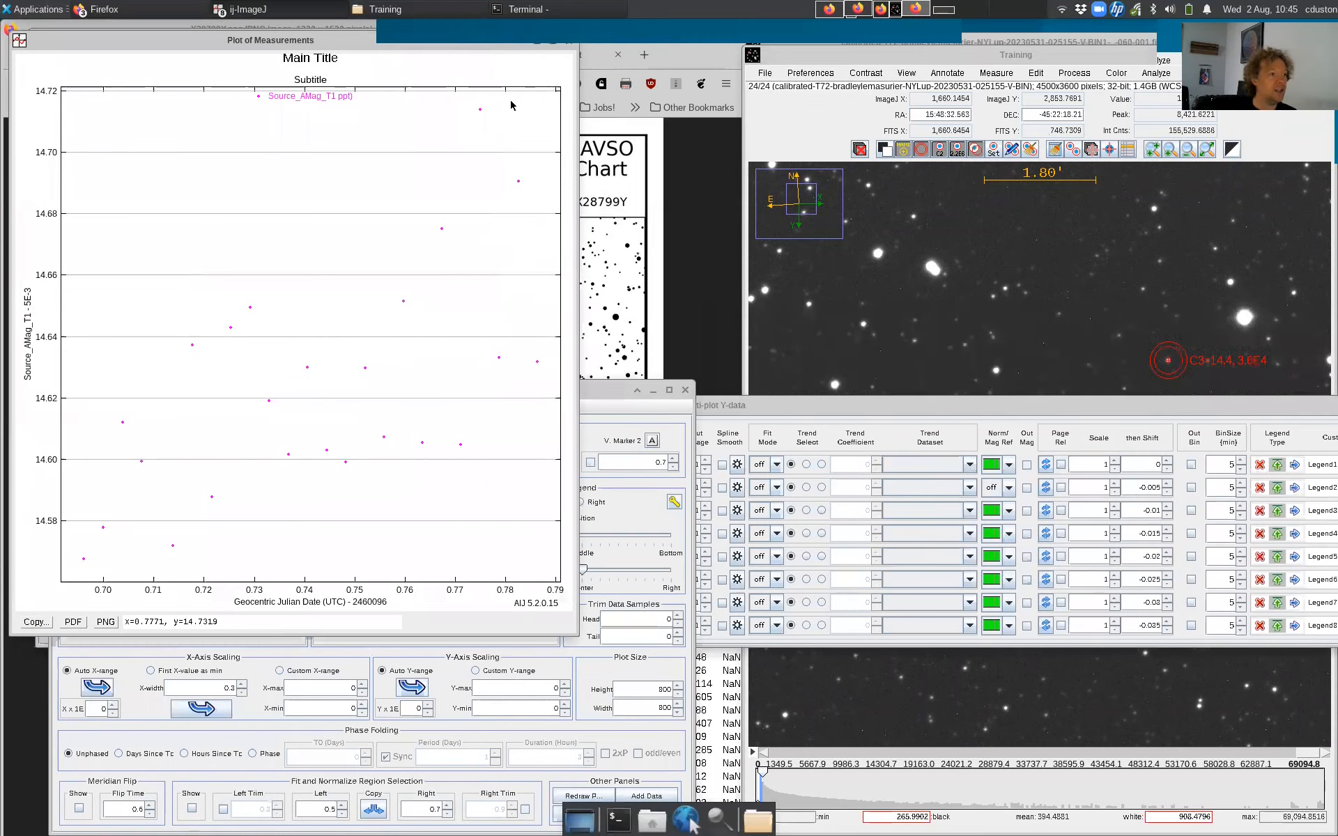
- Move the measurements plot aside and plot Source_SNR_T1 as data set 1 in the Multi-plot Y-data window
drag(441, 68, 847, 149)
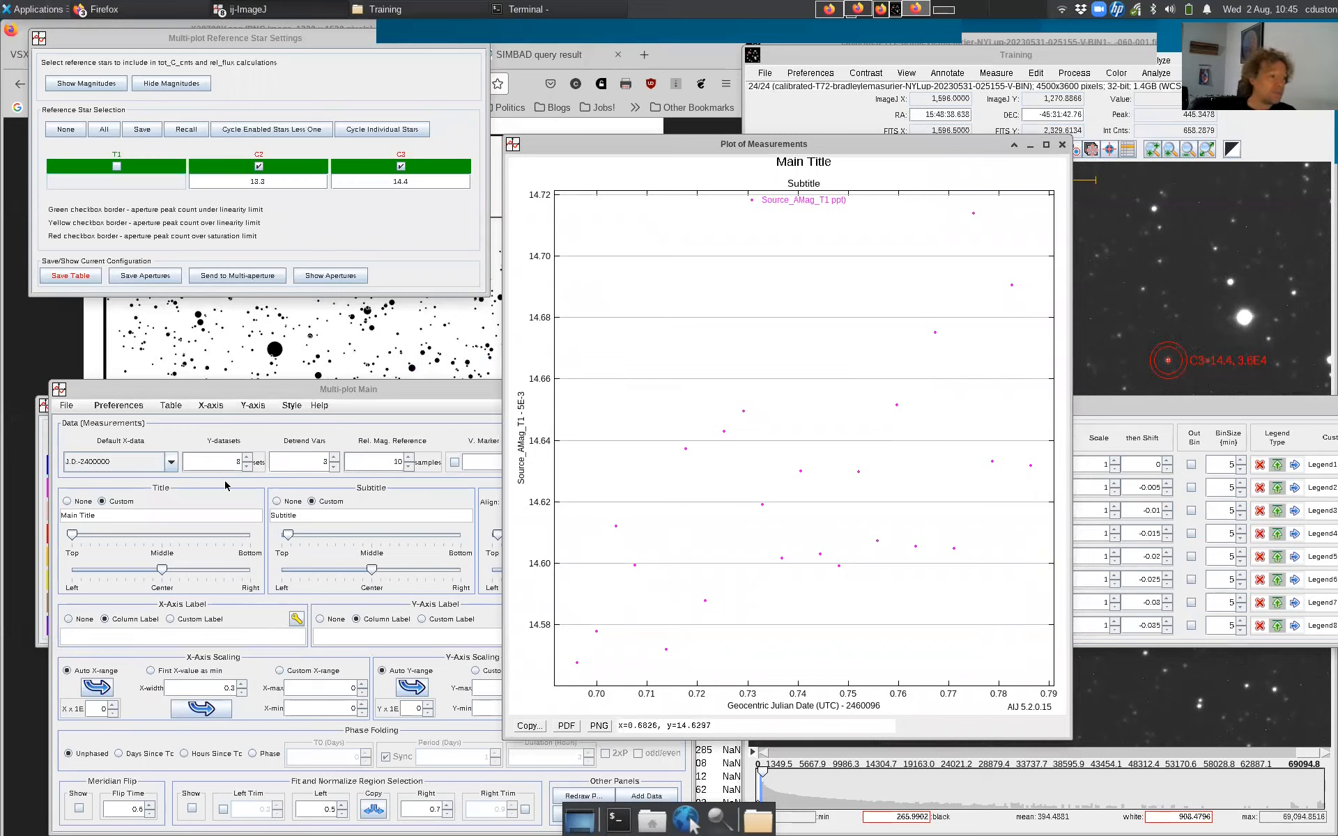
click(1154, 407)
drag(496, 410, 494, 374)
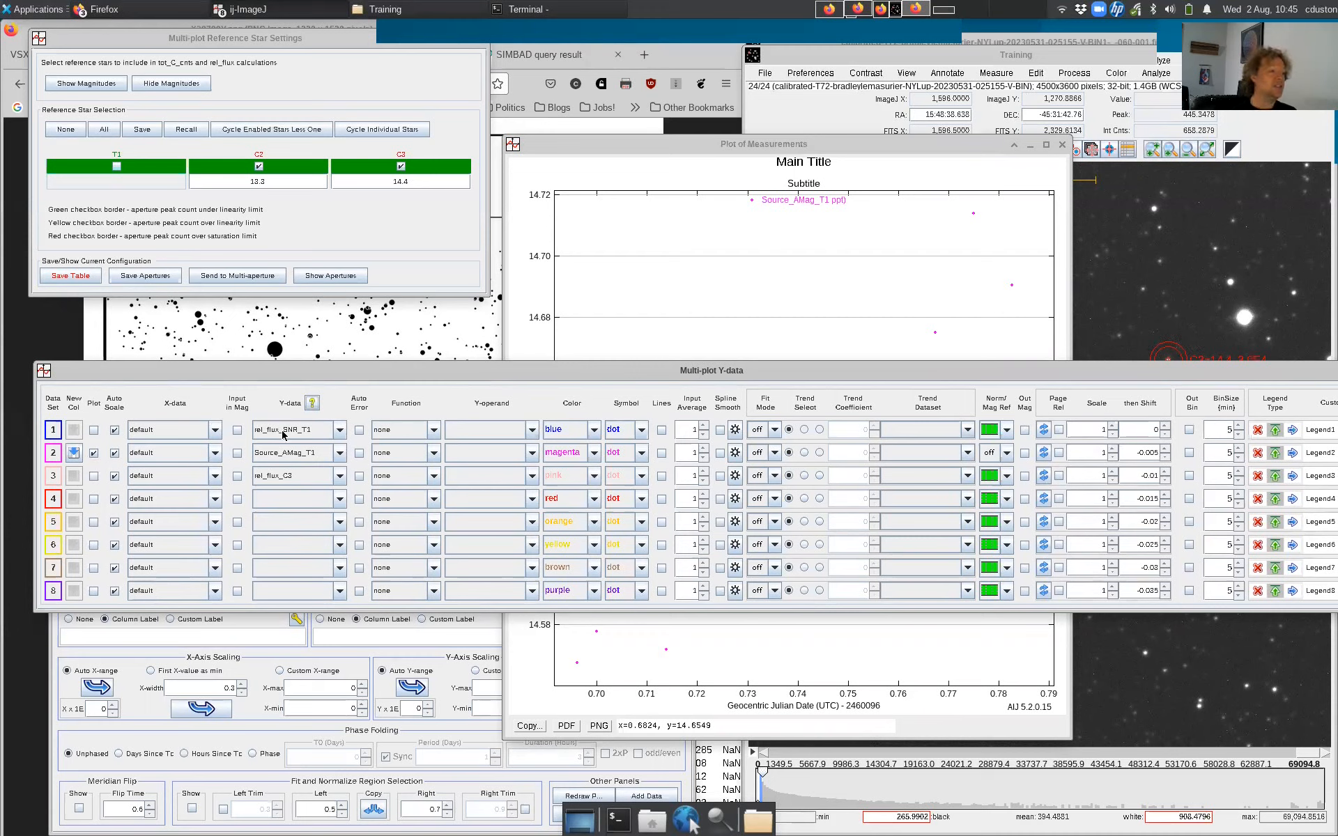
click(338, 431)
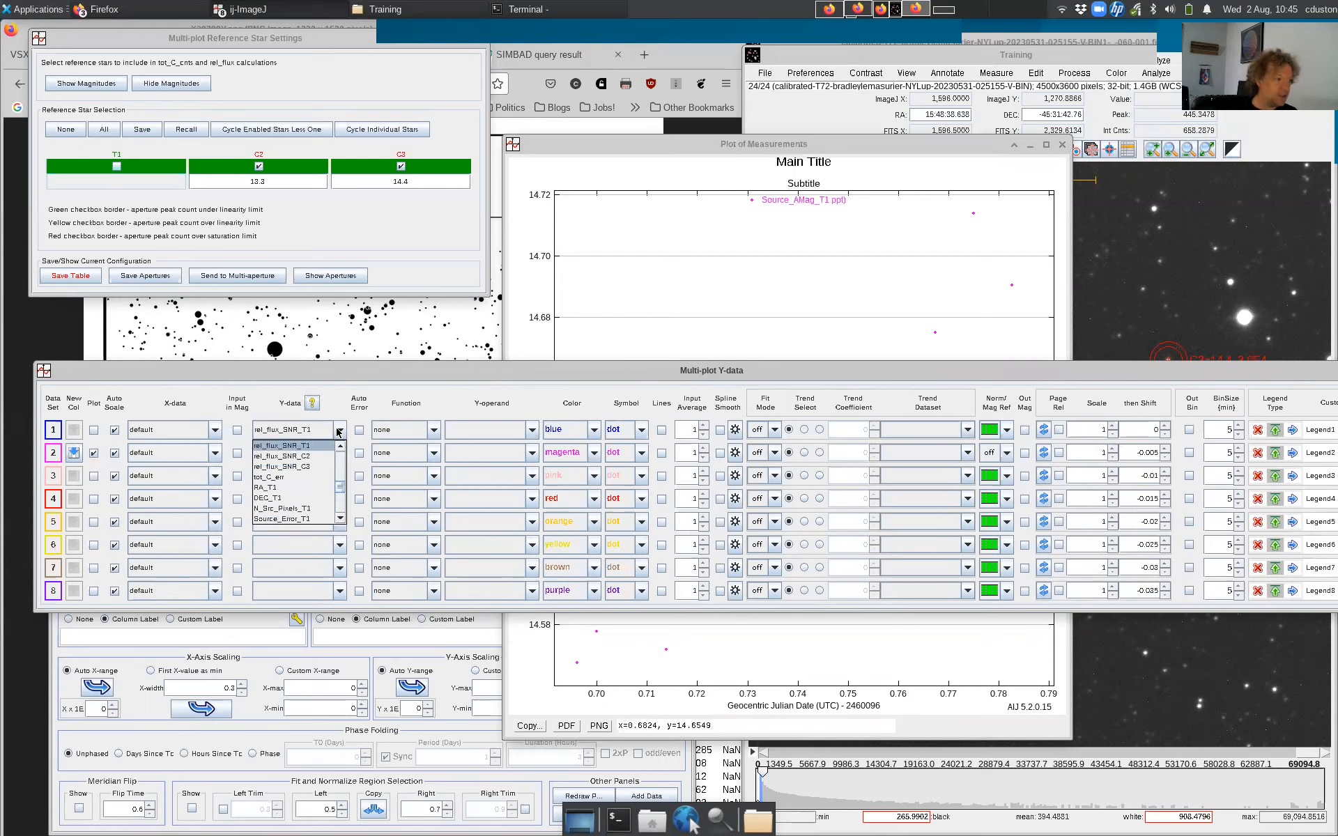
click(340, 518)
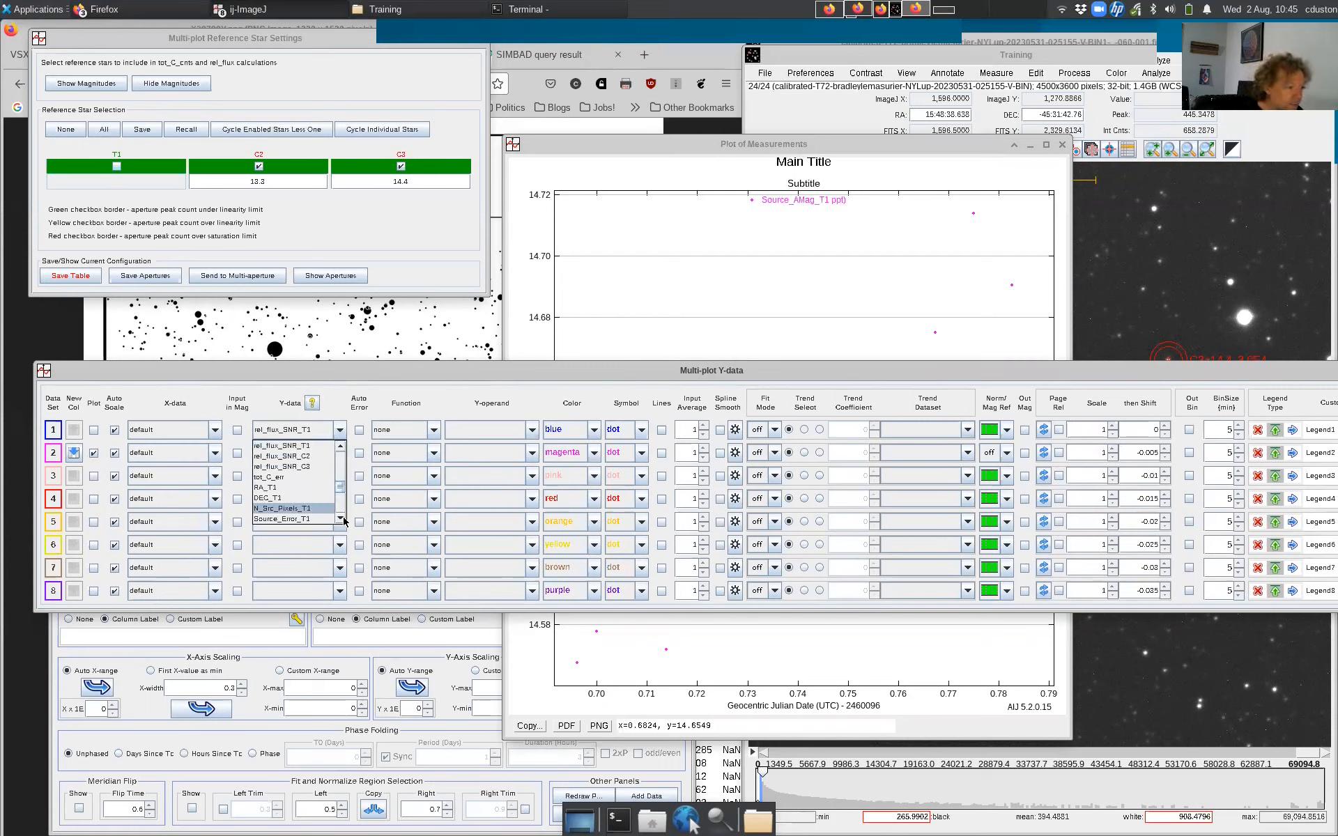
scroll(300, 477, down, 1)
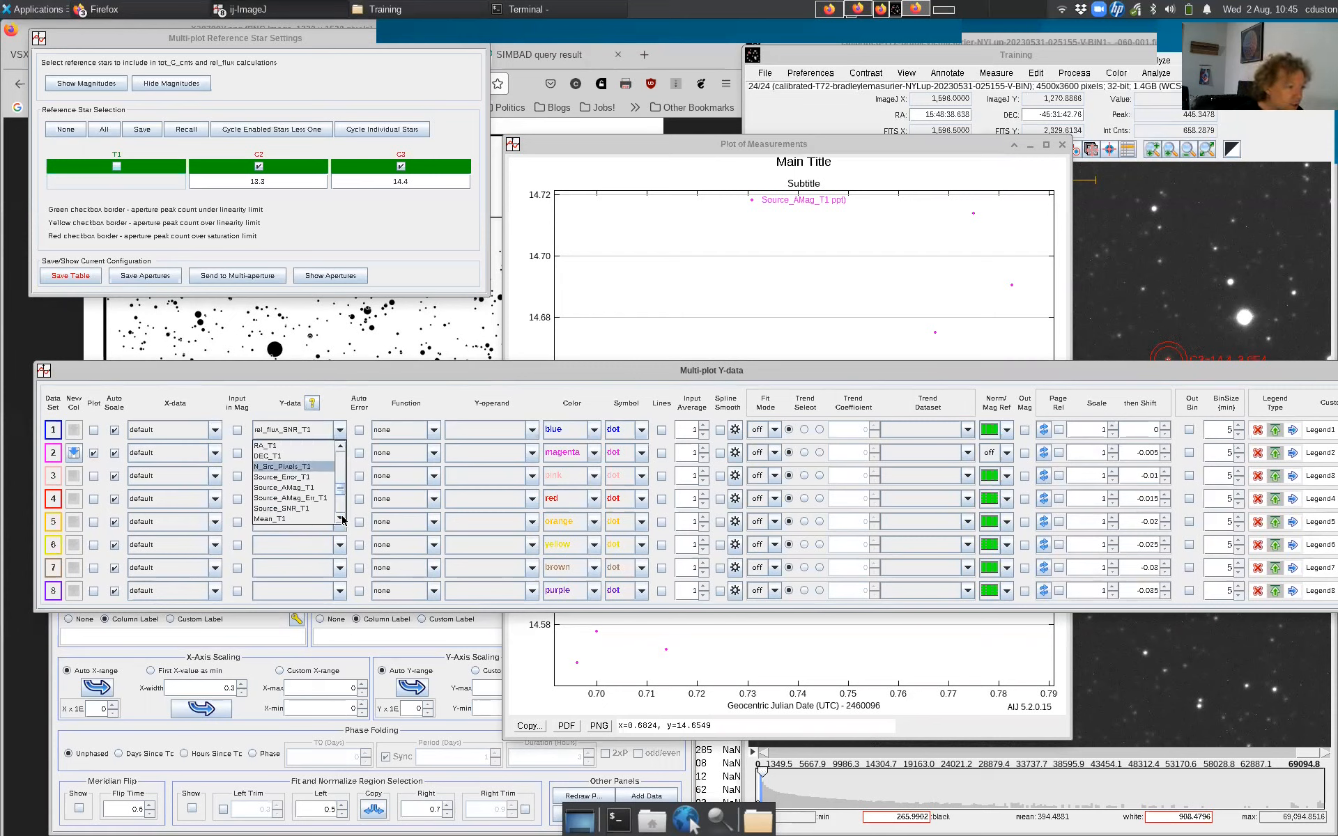
click(304, 510)
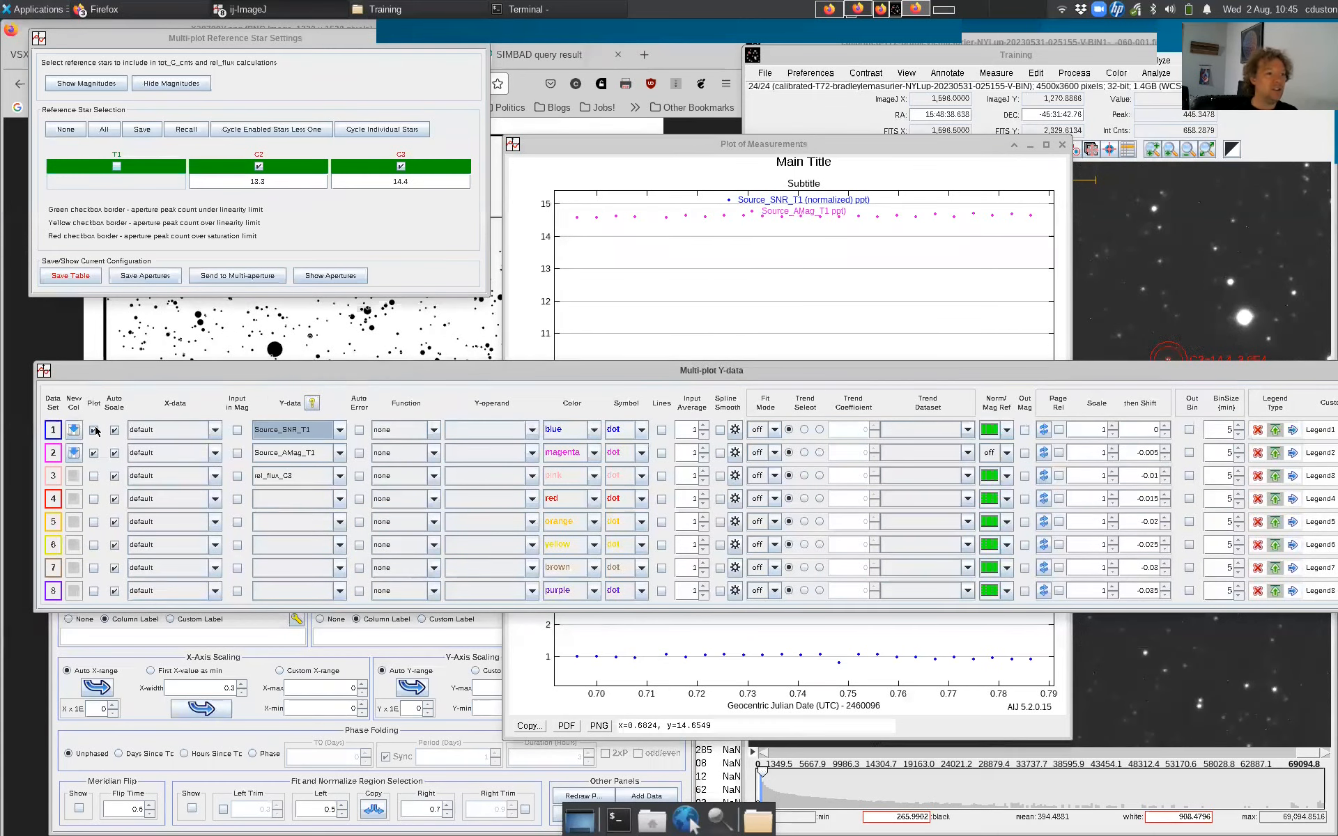
- Remove Source_AMag_T1 from the plot, leaving auto-scaled Source_SNR_T1, and move the Y-data window clear of the curve
drag(309, 375, 342, 345)
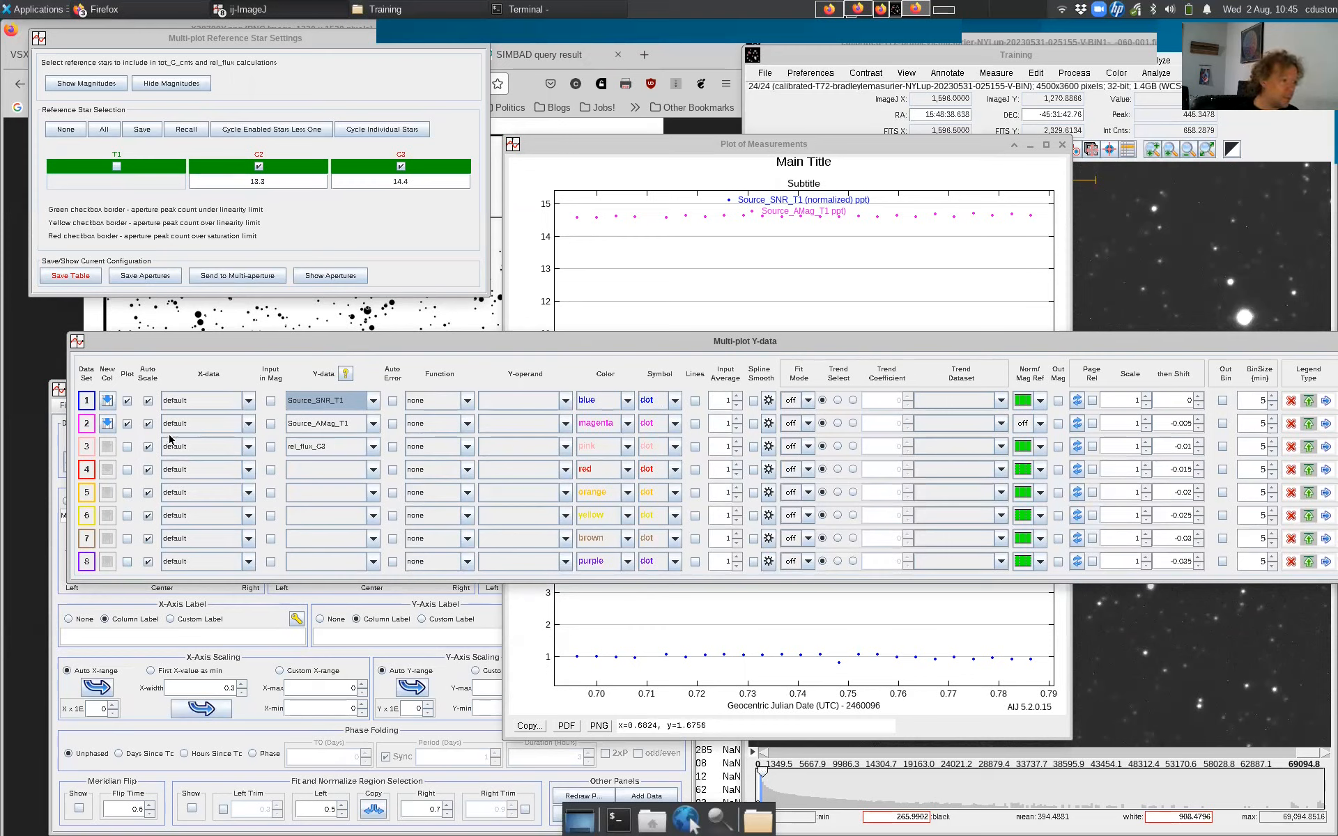
click(127, 424)
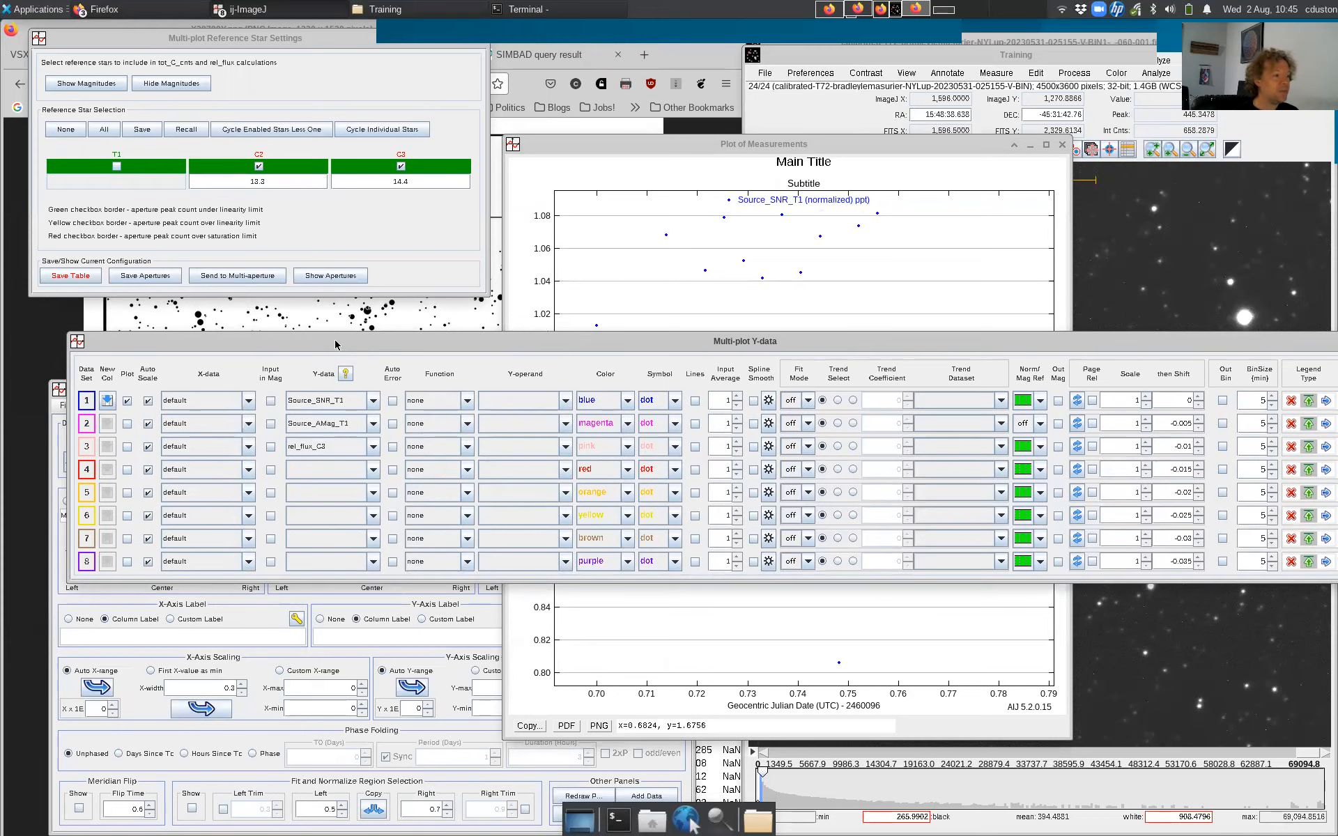
drag(338, 344, 342, 575)
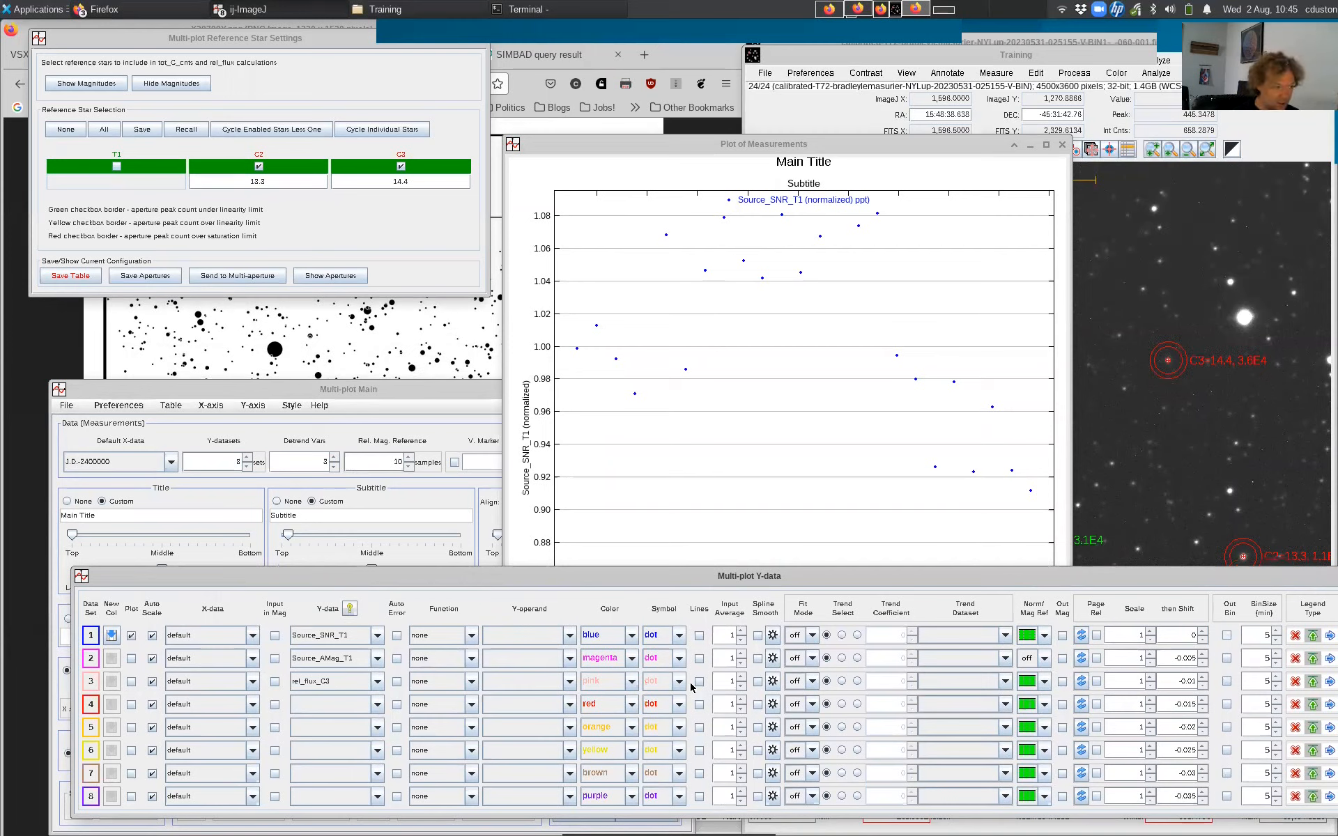
click(151, 637)
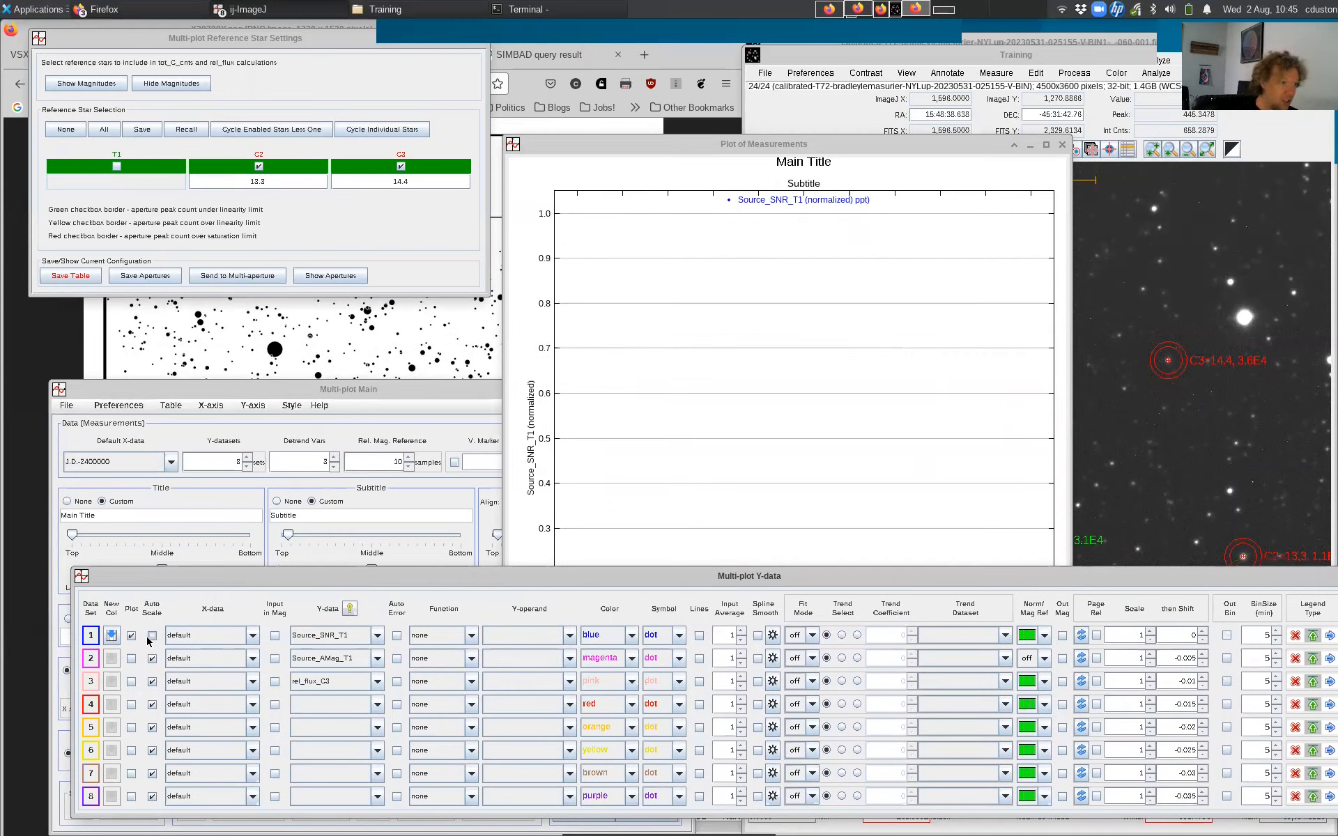
click(151, 636)
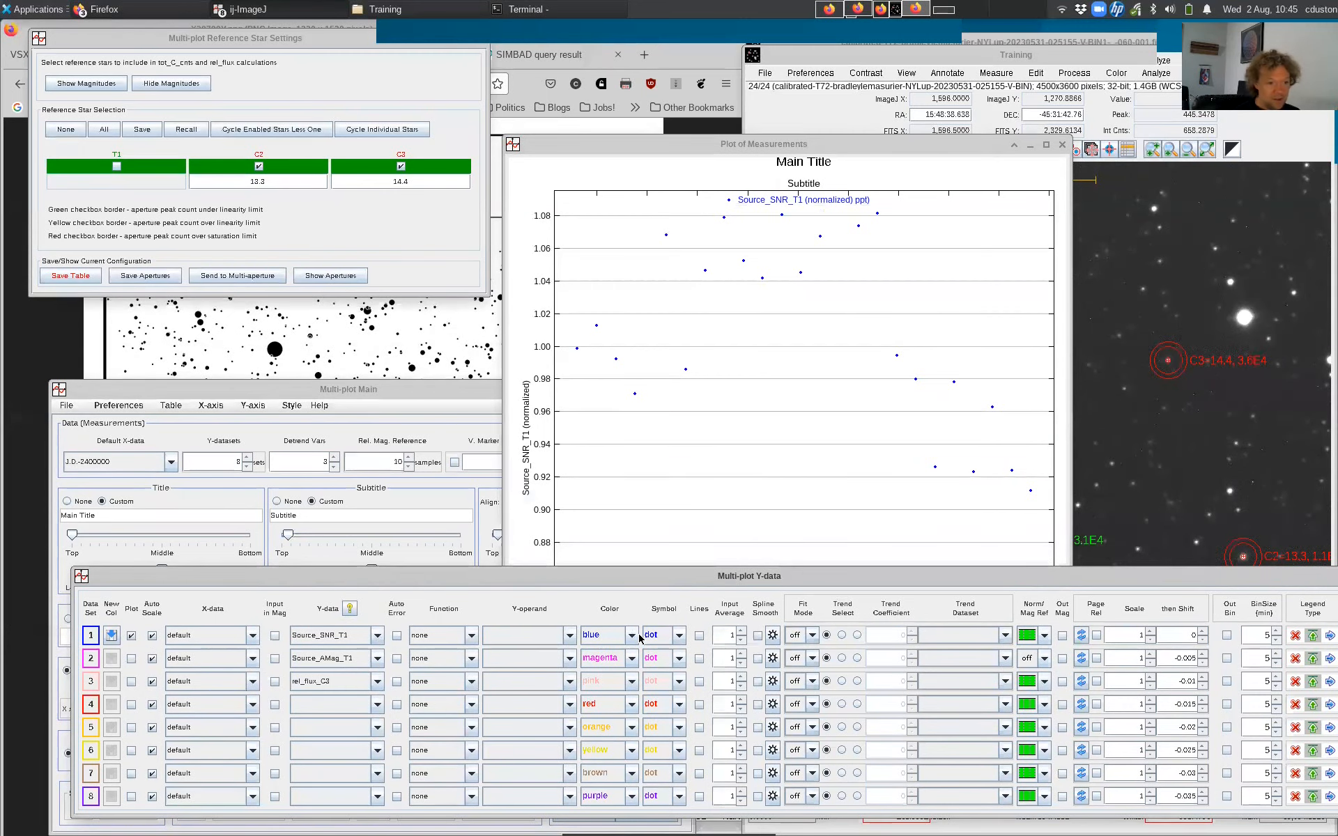
- Try Source_AMag_Err_T1 as the Y-data of data set 1 and switch back to Source_SNR_T1
drag(1011, 575, 1048, 472)
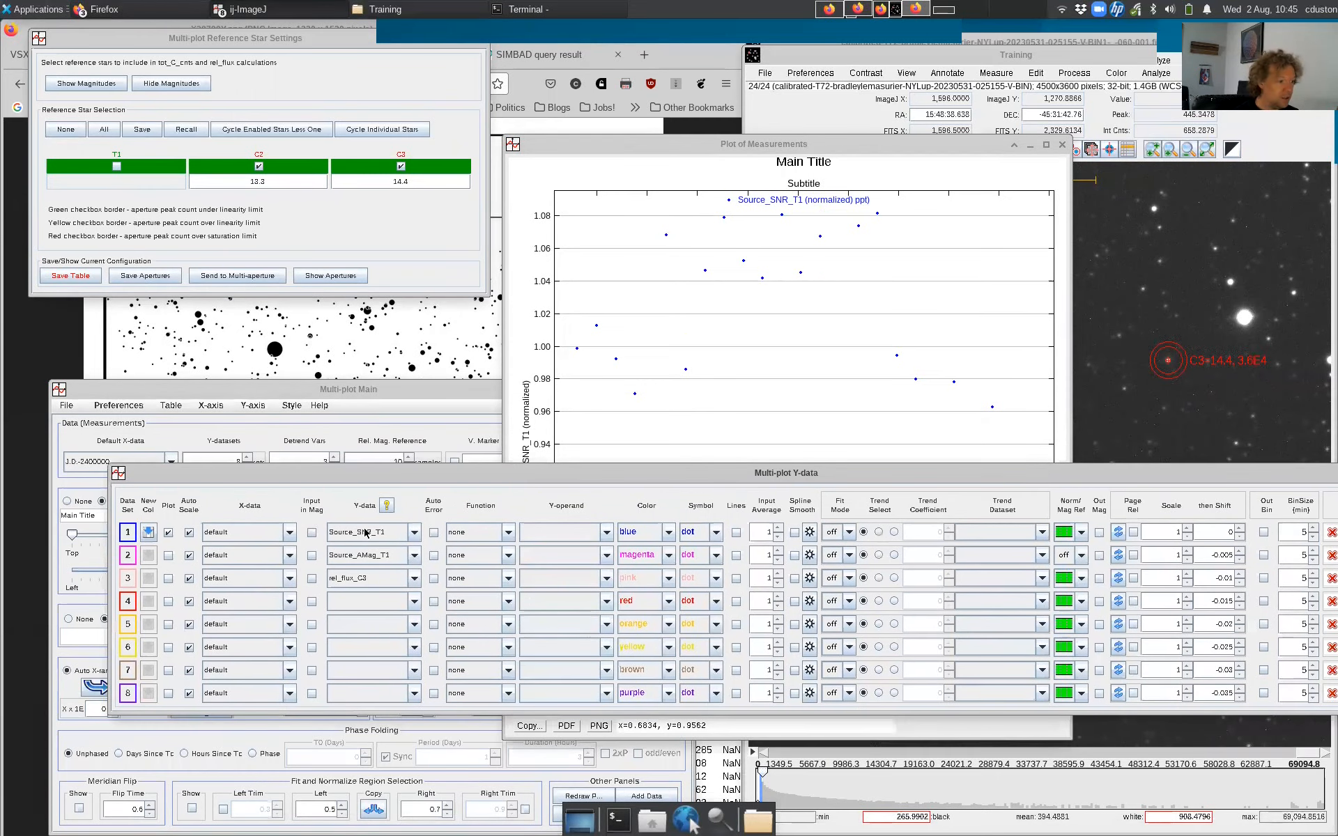
click(415, 534)
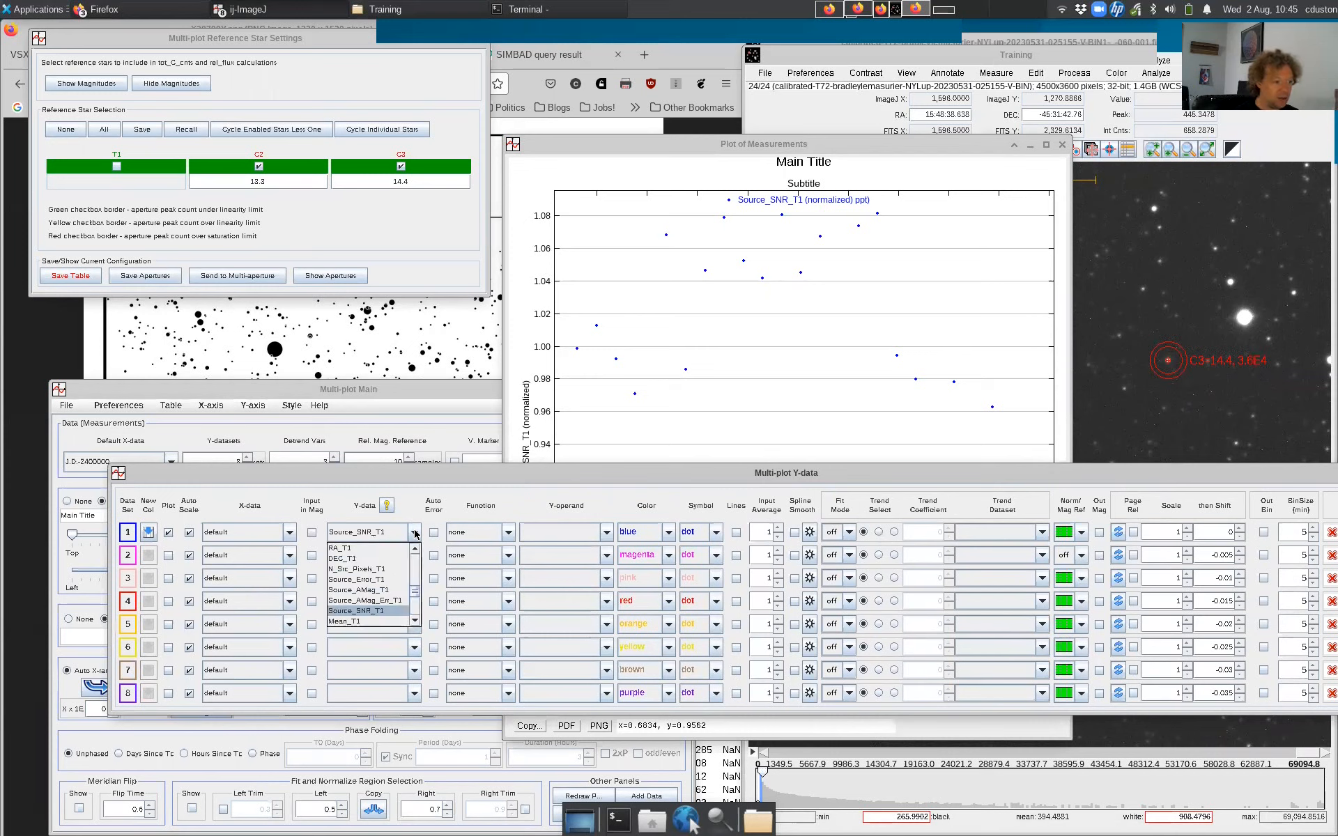
click(387, 601)
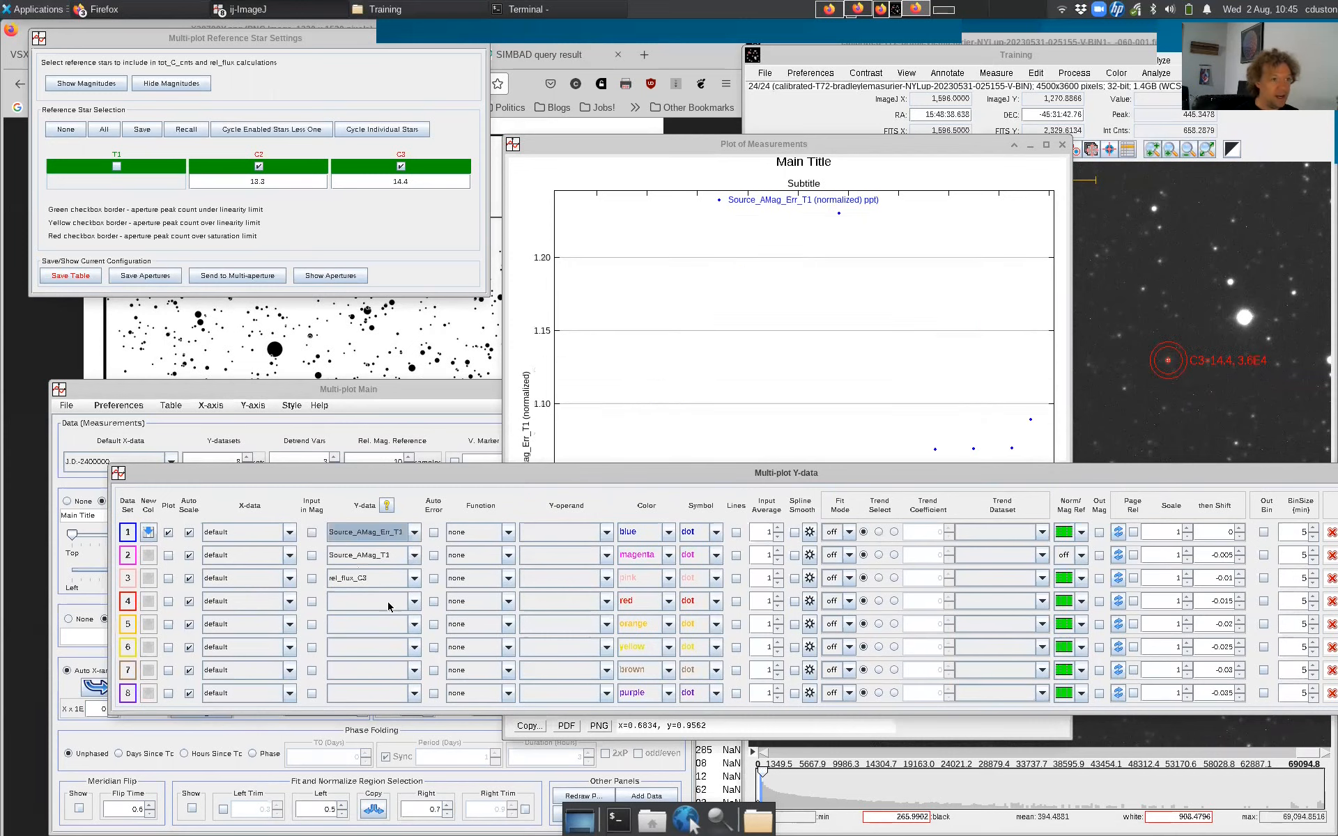
click(414, 532)
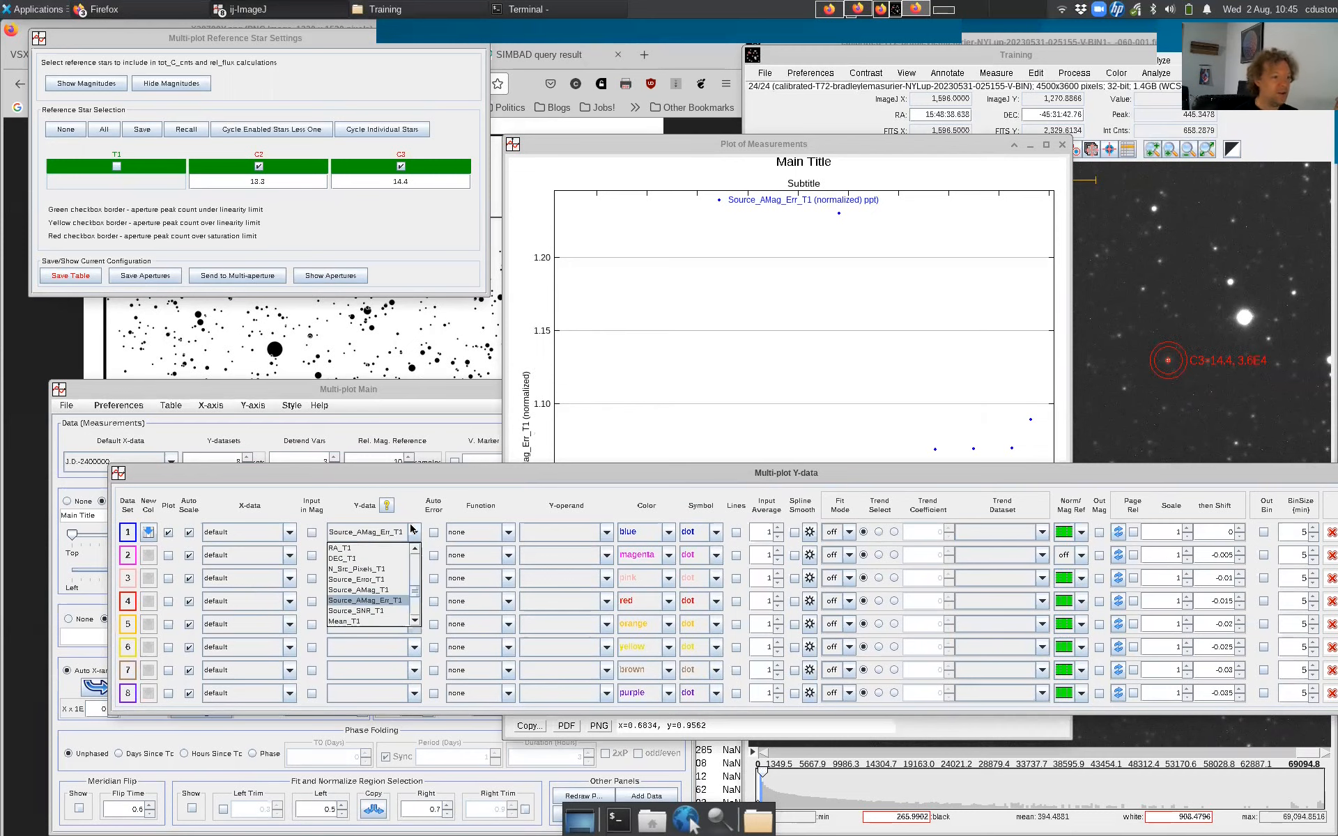
click(372, 605)
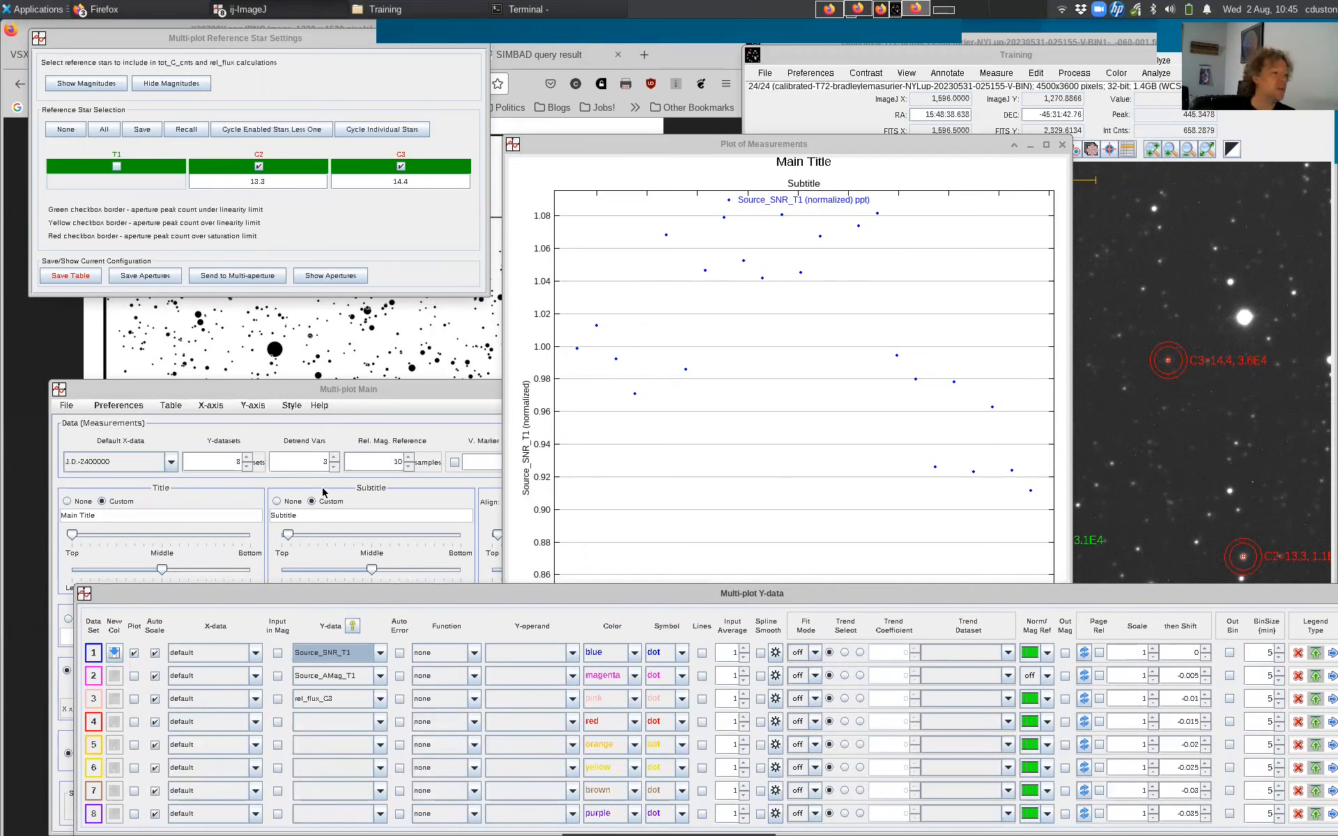
- Plot Source_AMag_T1 from data set 2, hide Source_SNR_T1, and bring the measurements plot to the front
drag(221, 596, 239, 395)
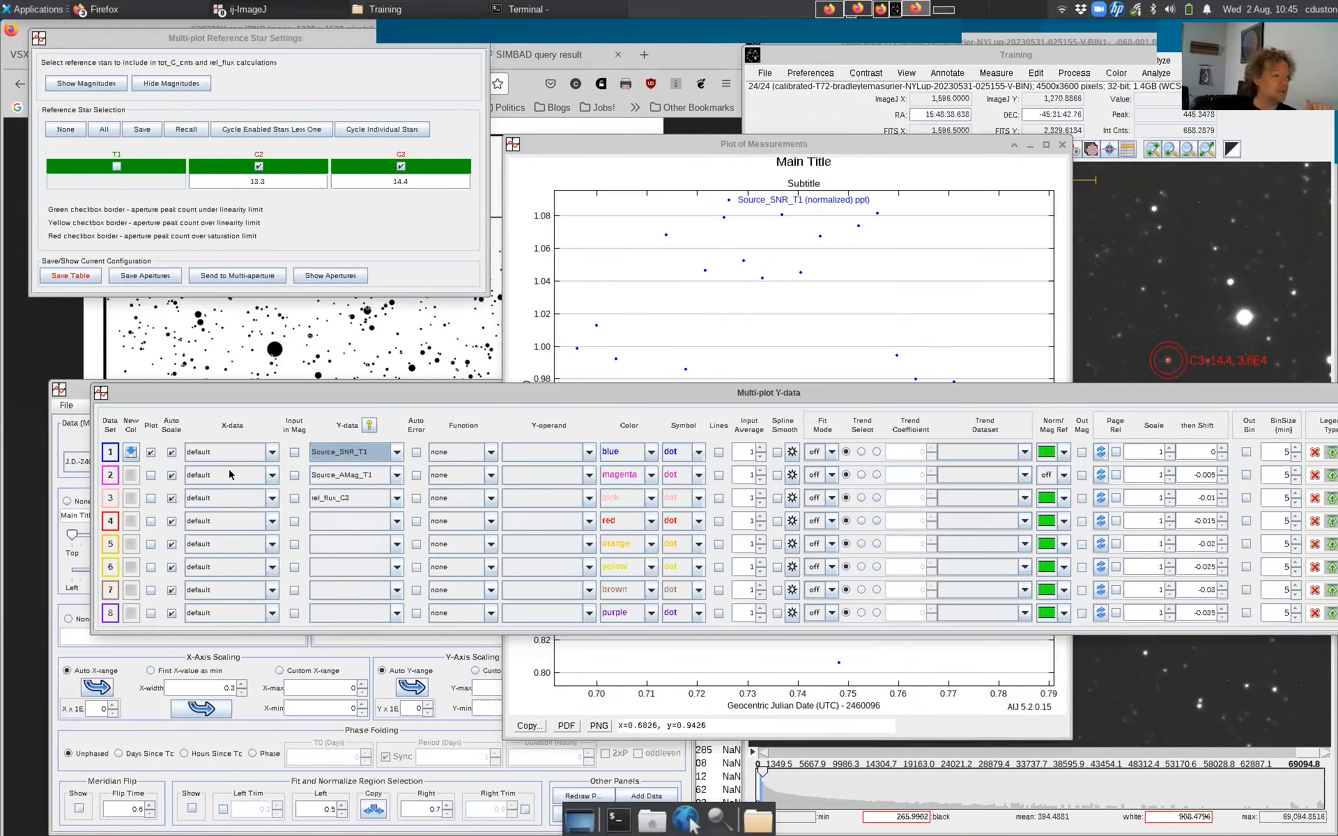
click(150, 476)
click(150, 453)
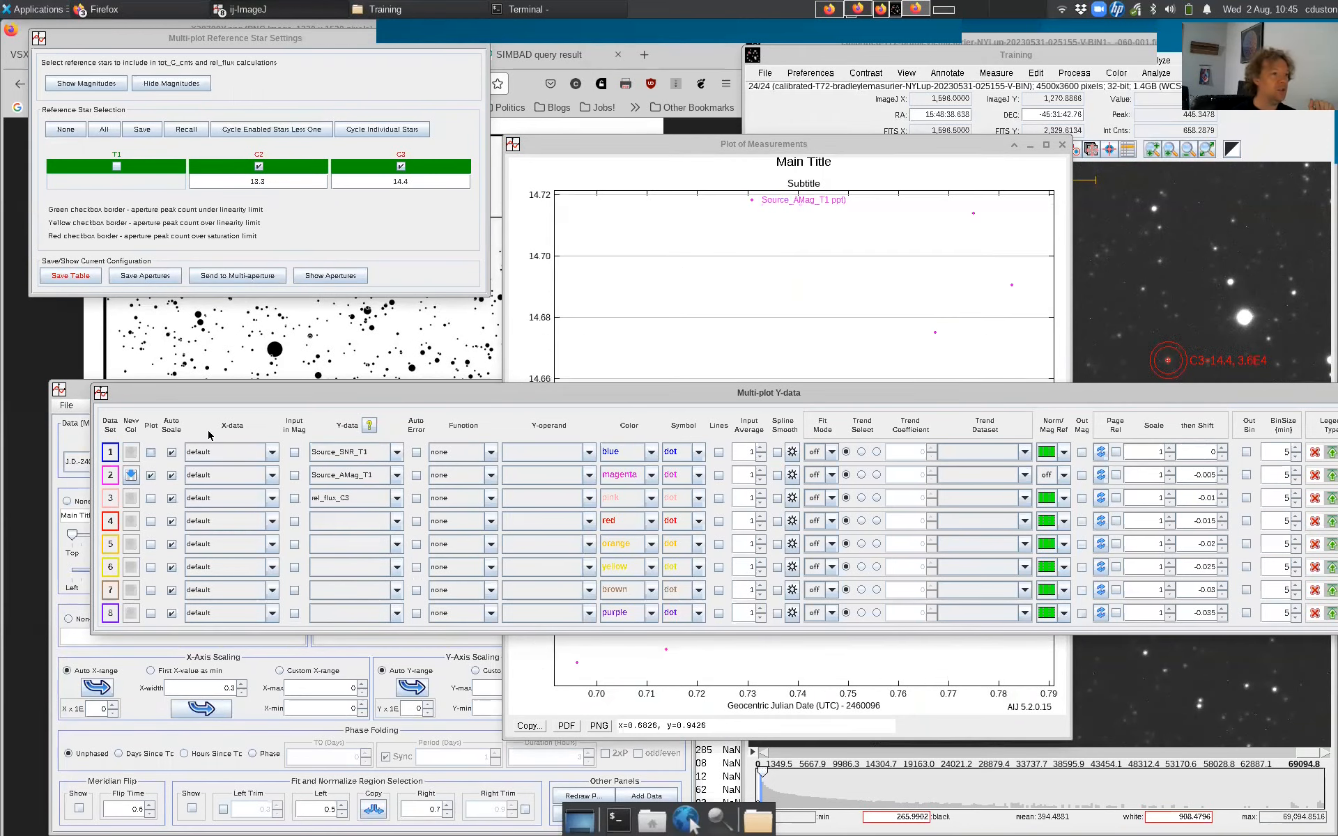
click(623, 145)
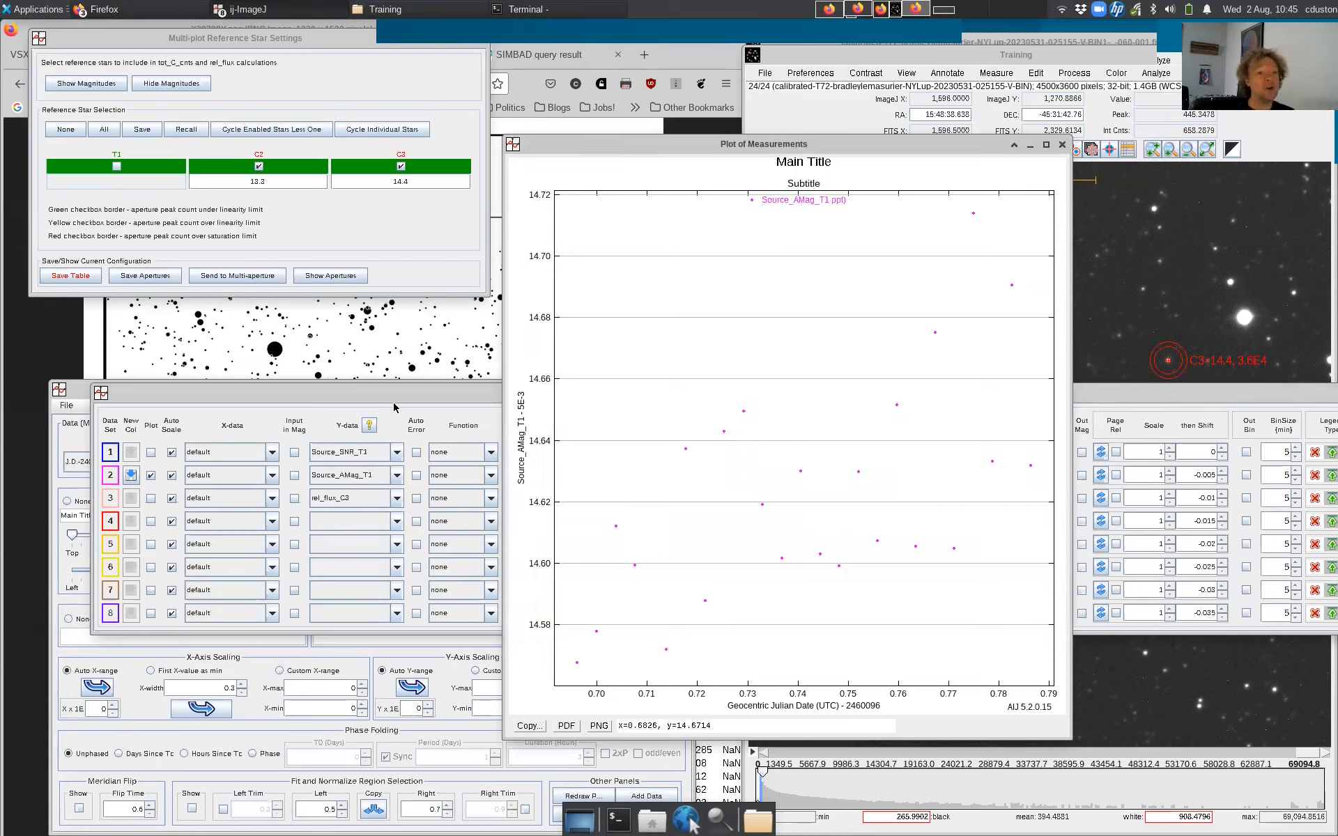
- Move the Multi-plot Y-data window up, bring the Measurements table to the front and place it over the plot
drag(384, 395, 313, 311)
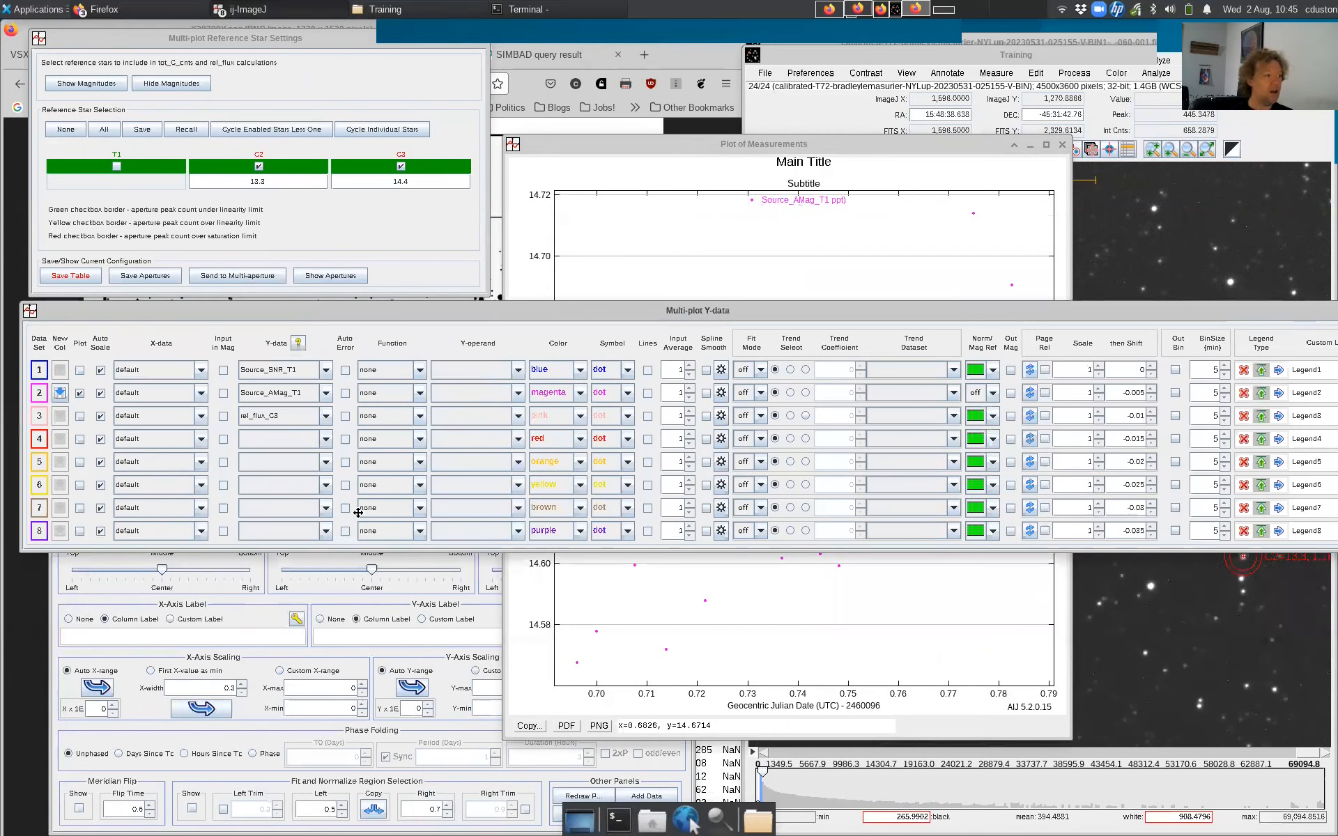
drag(358, 513, 335, 289)
click(729, 766)
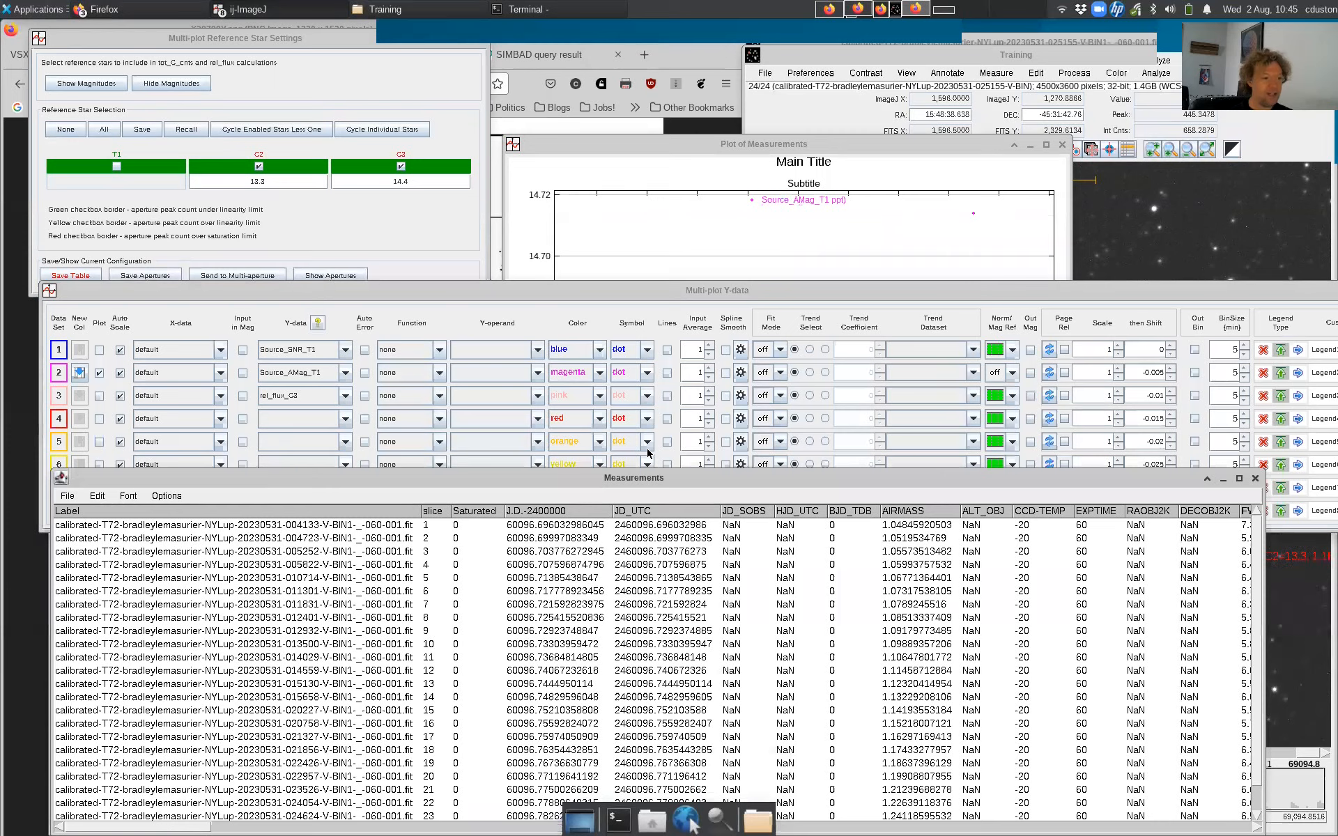
drag(655, 479, 708, 292)
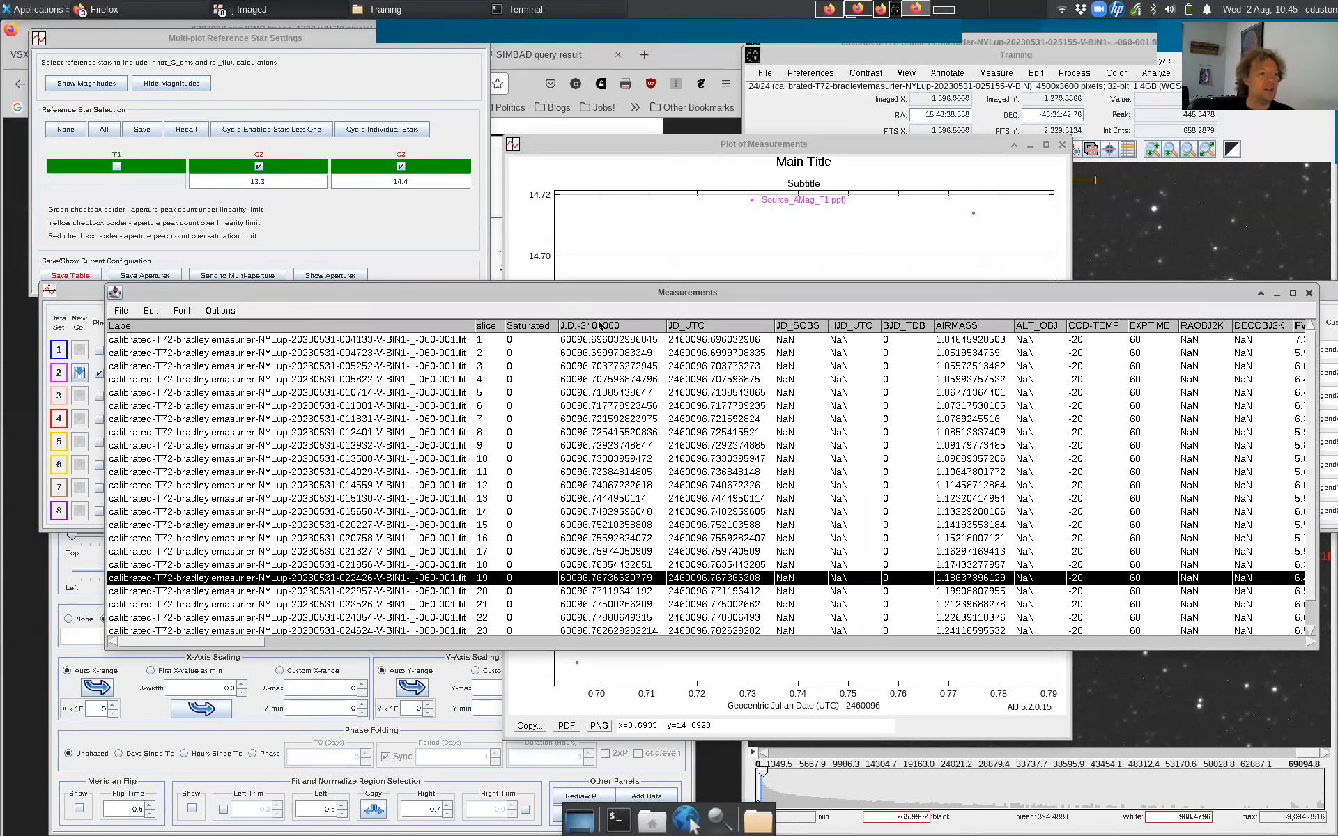
- Examine the Measurements table columns from the Julian dates and airmass through relative fluxes to the T1 source magnitudes
click(645, 327)
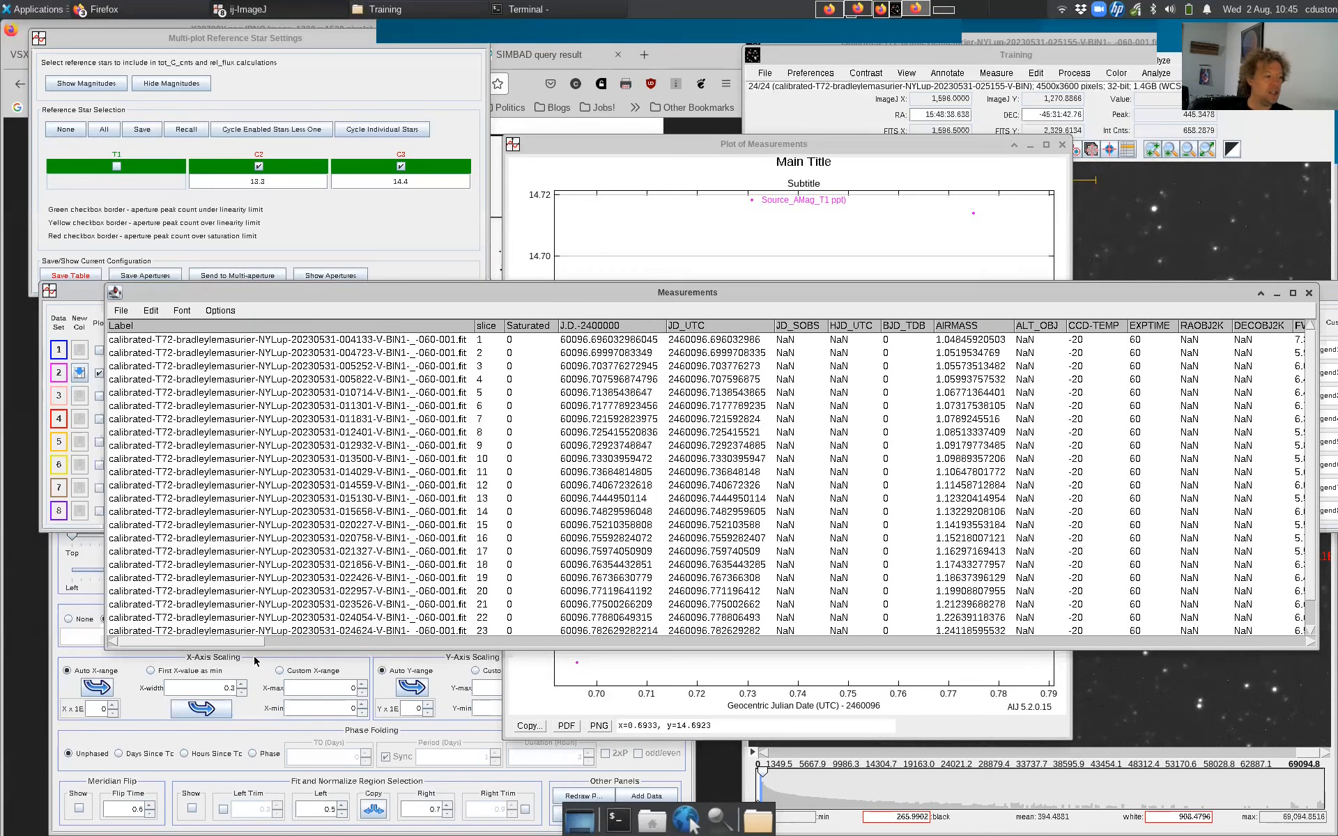
scroll(626, 479, right, 3)
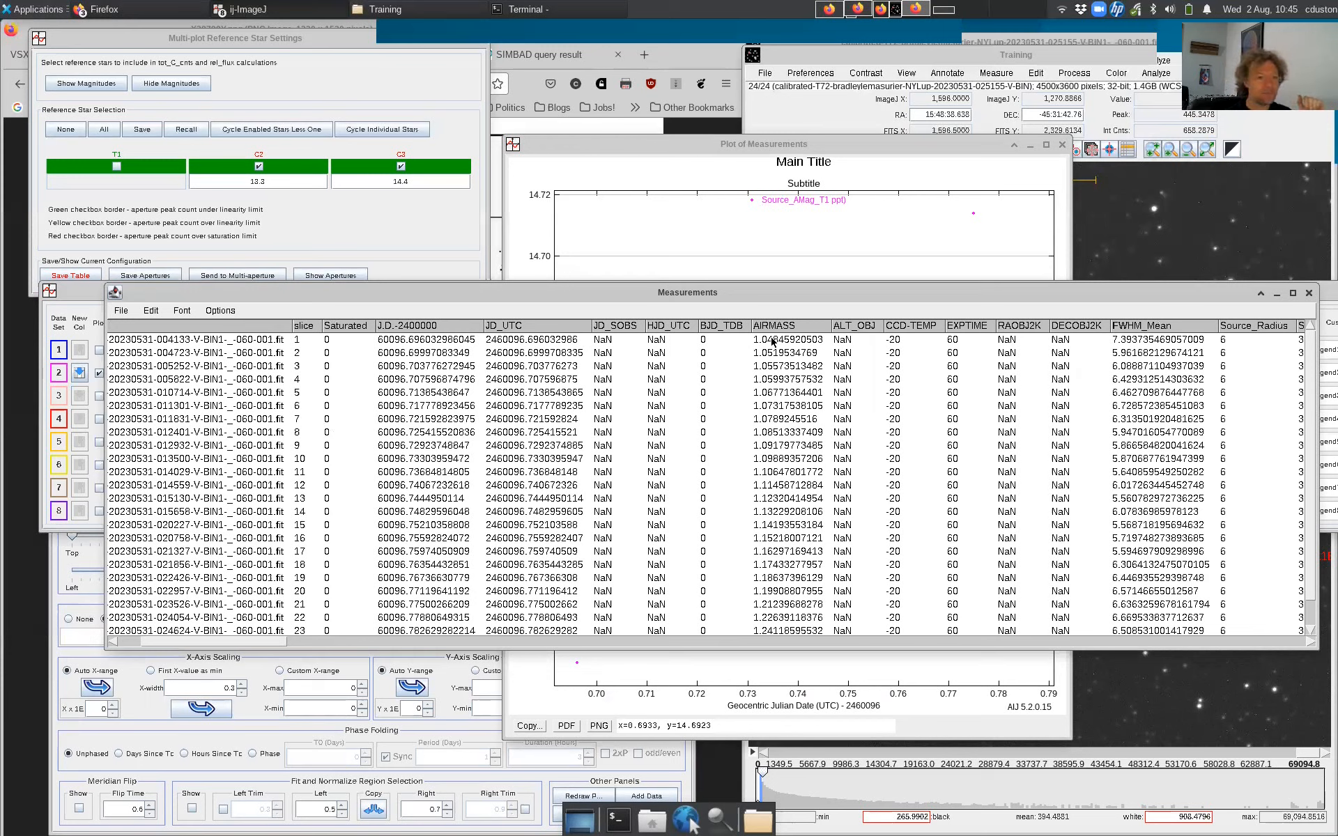
drag(216, 641, 262, 642)
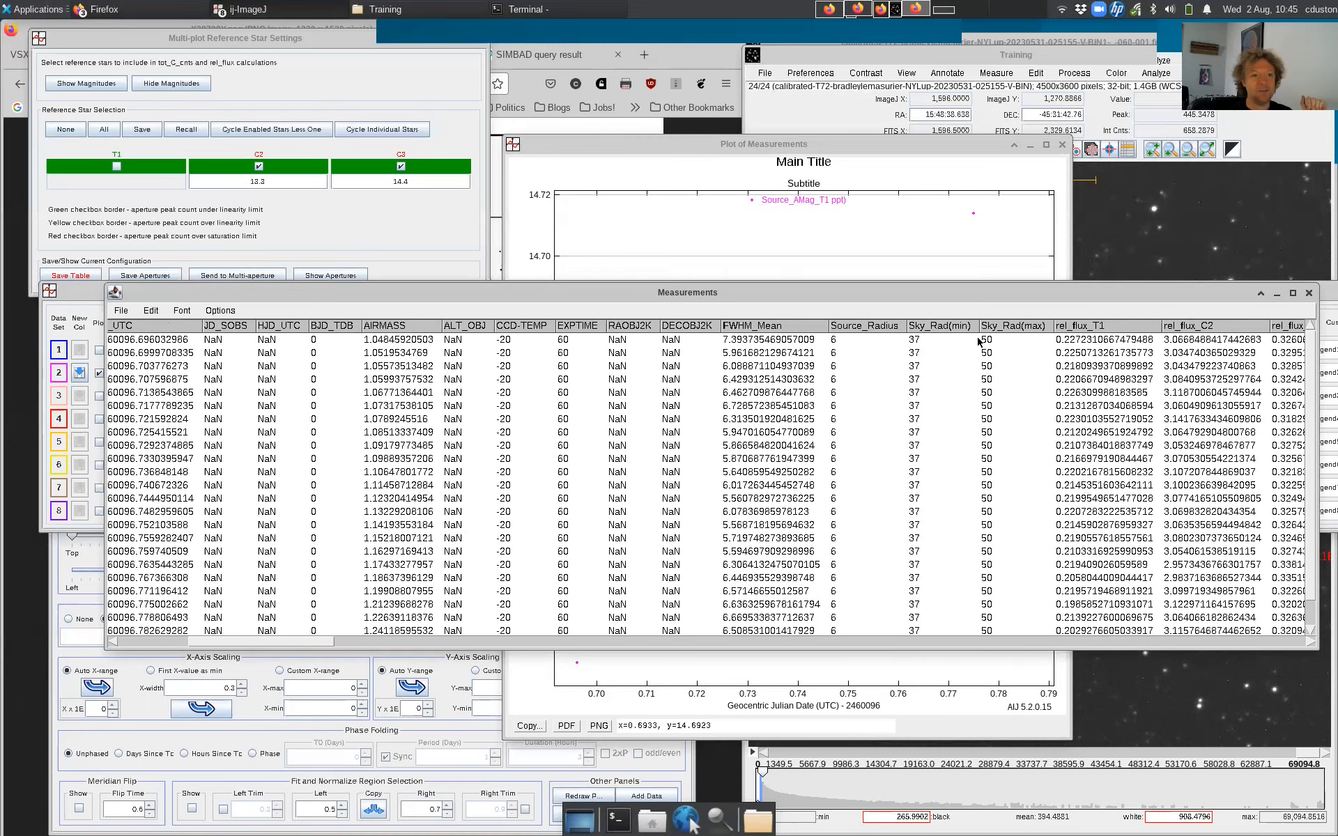
drag(317, 641, 404, 643)
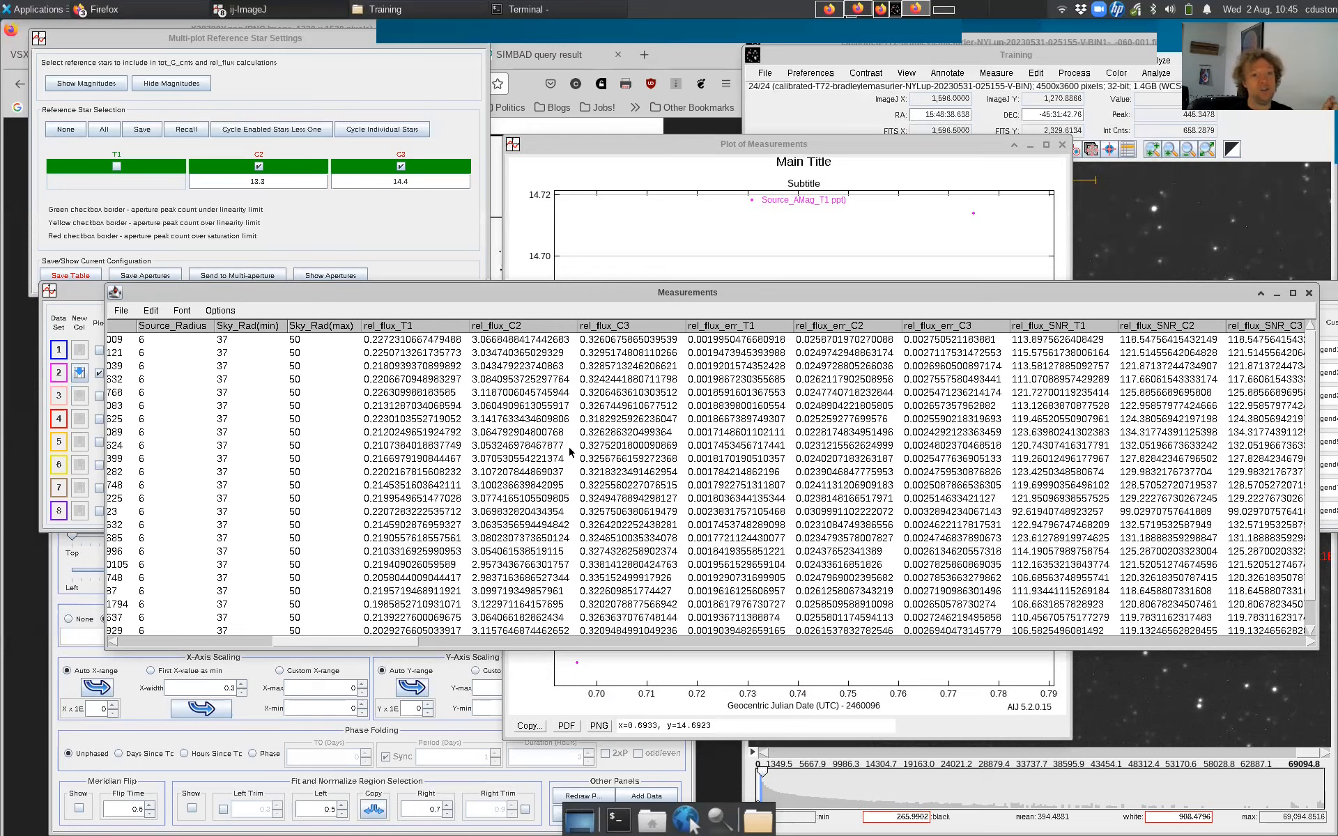
drag(377, 645, 470, 651)
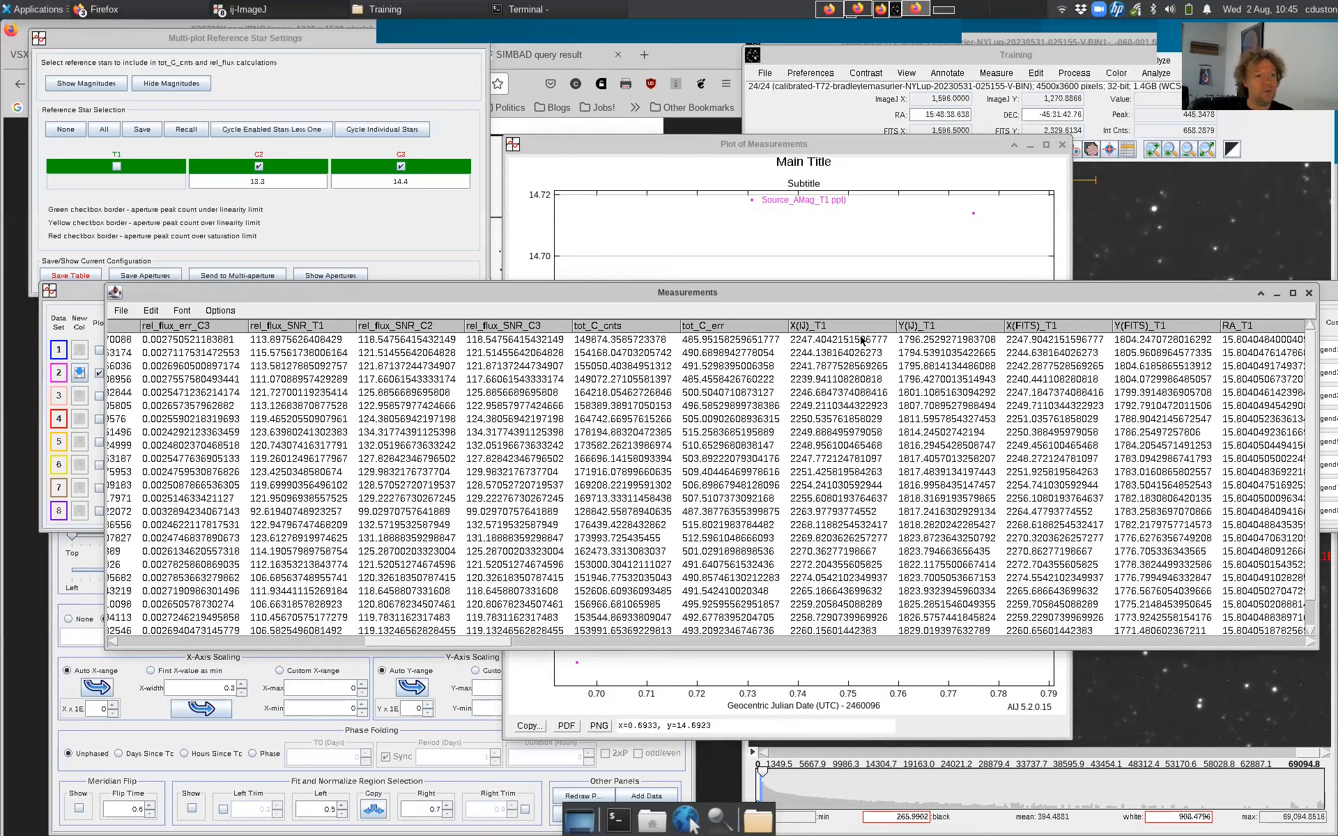
drag(414, 642, 528, 654)
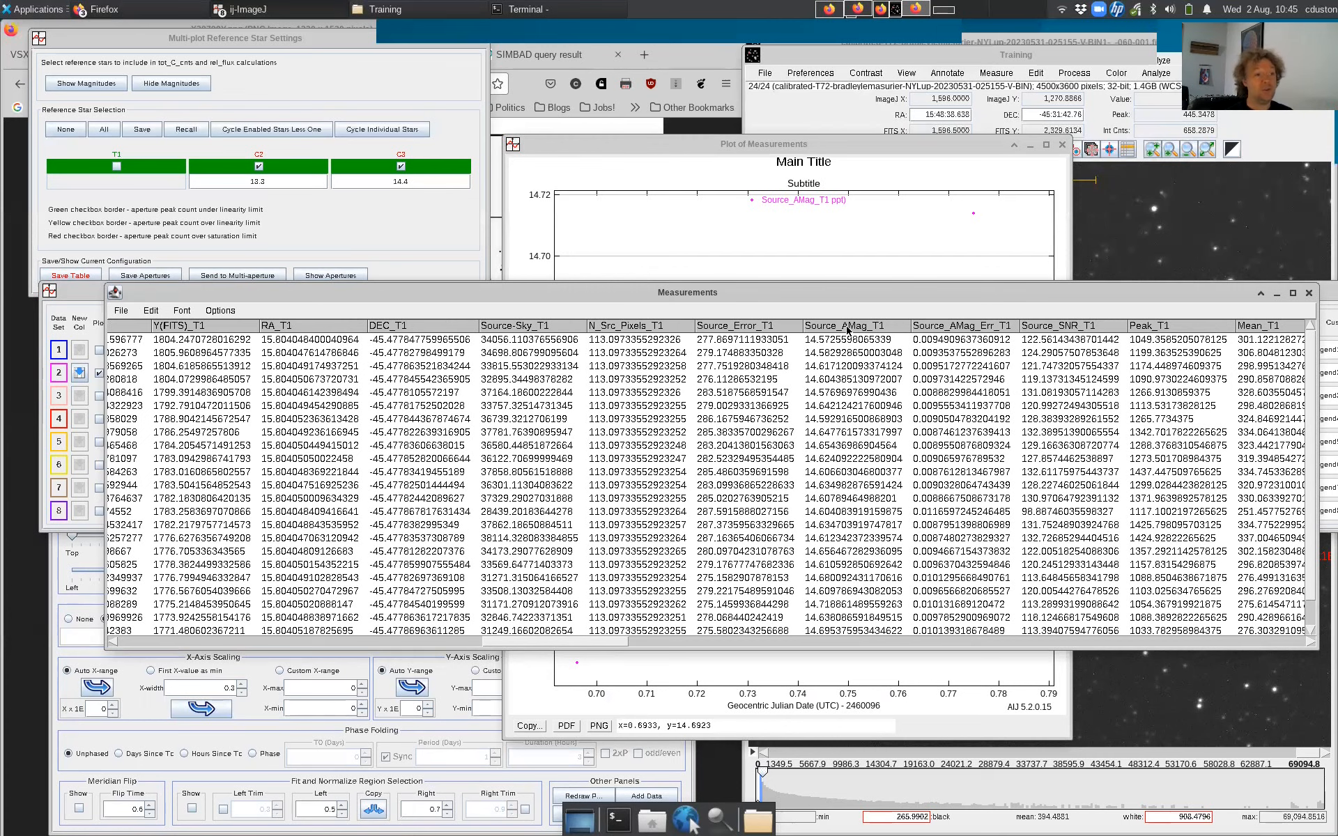
- Compare the magnitude plot with the Source_AMag_T1 column and check the Measurements table's save options
click(802, 145)
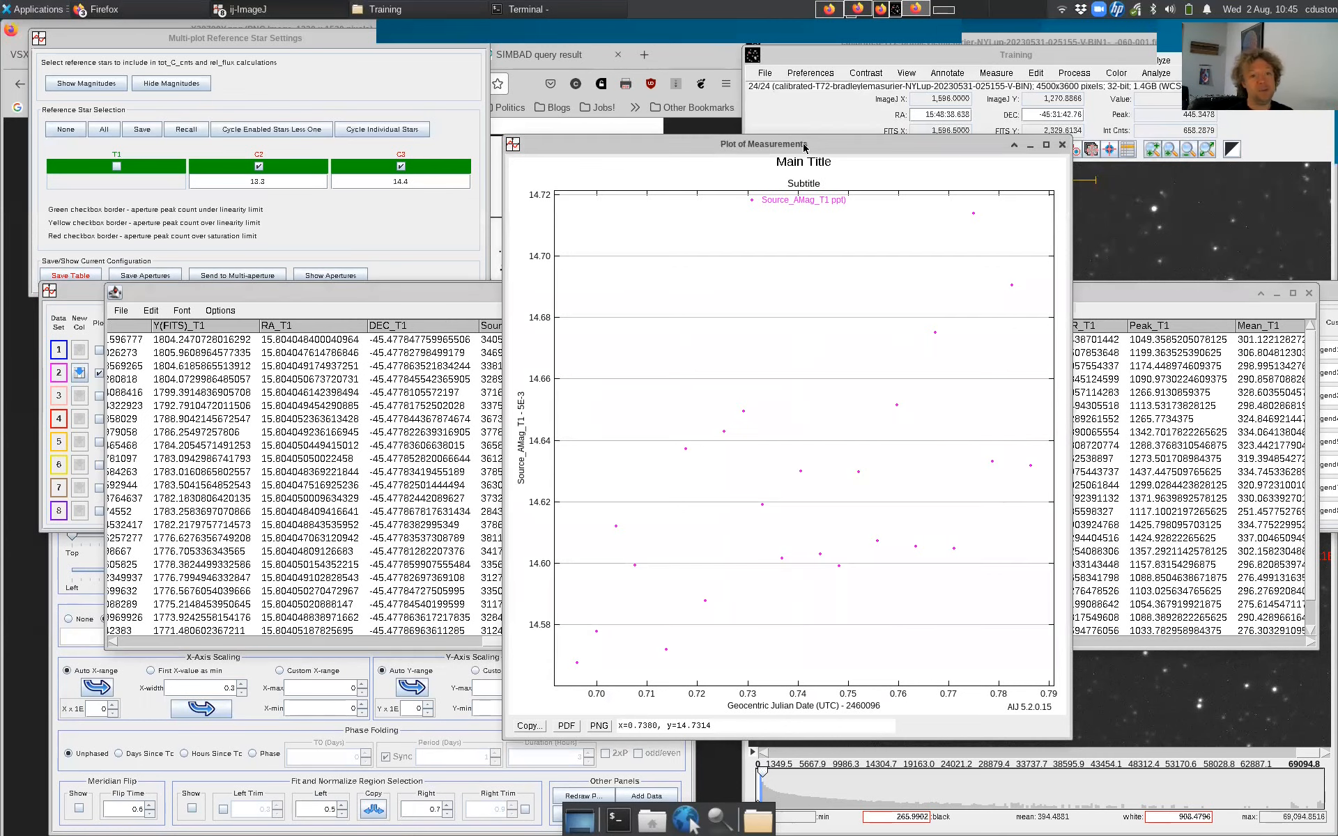
click(1088, 298)
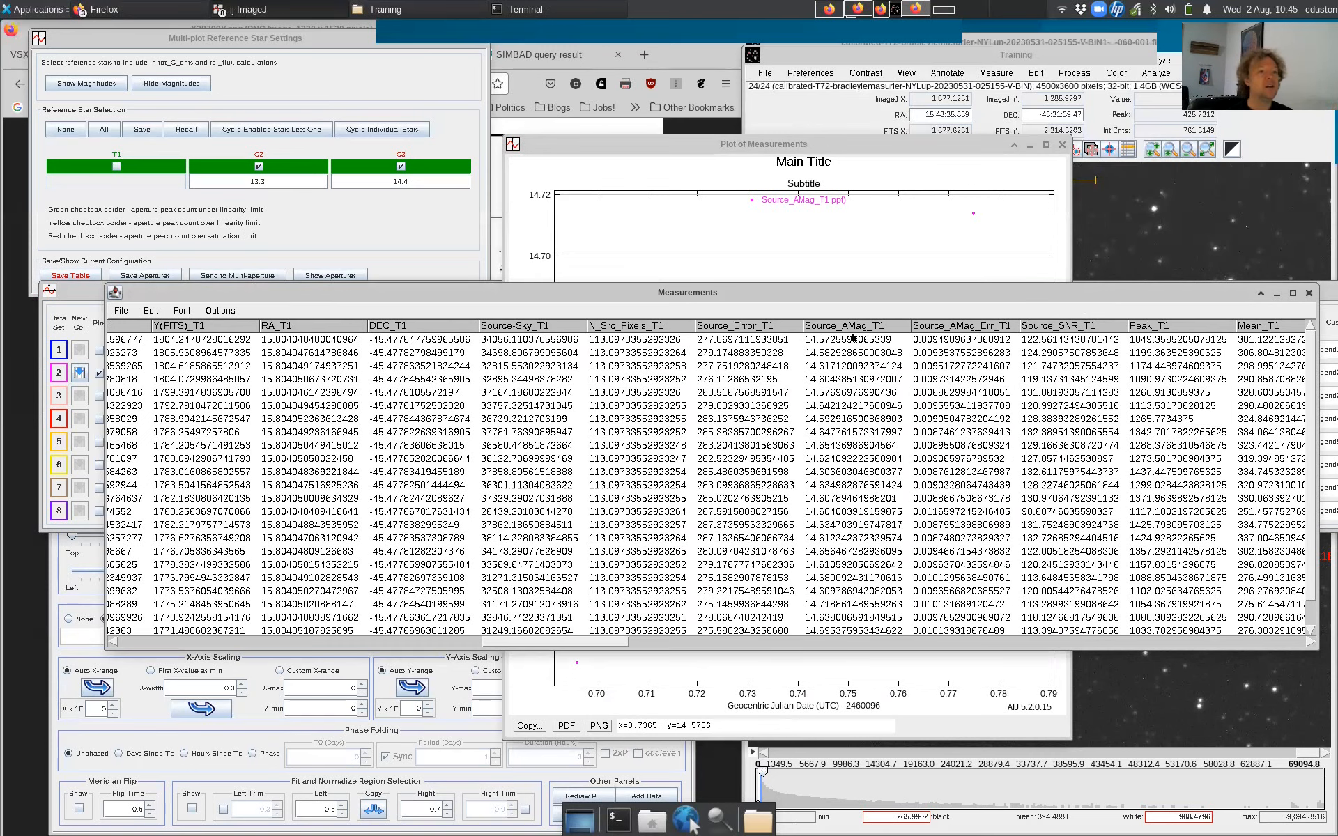
click(120, 311)
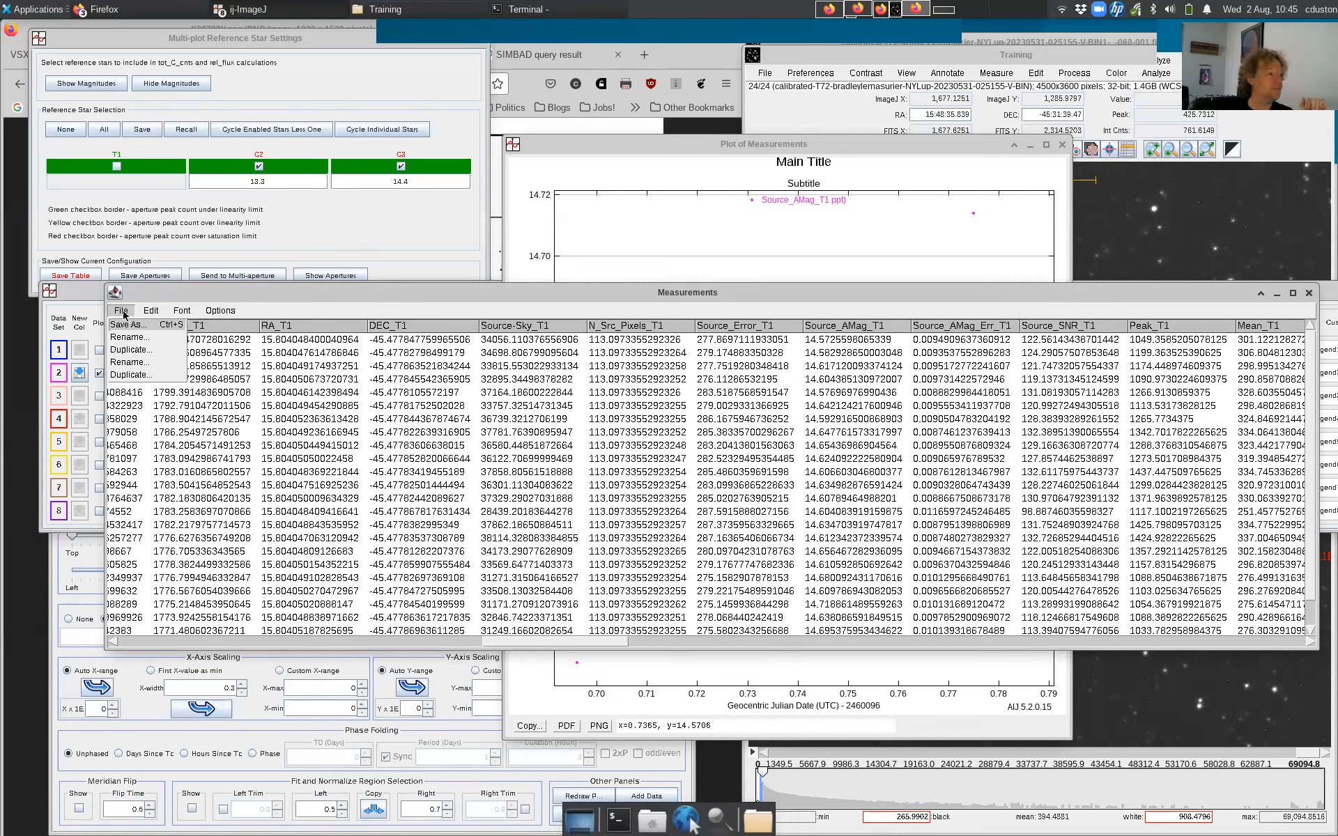
click(122, 312)
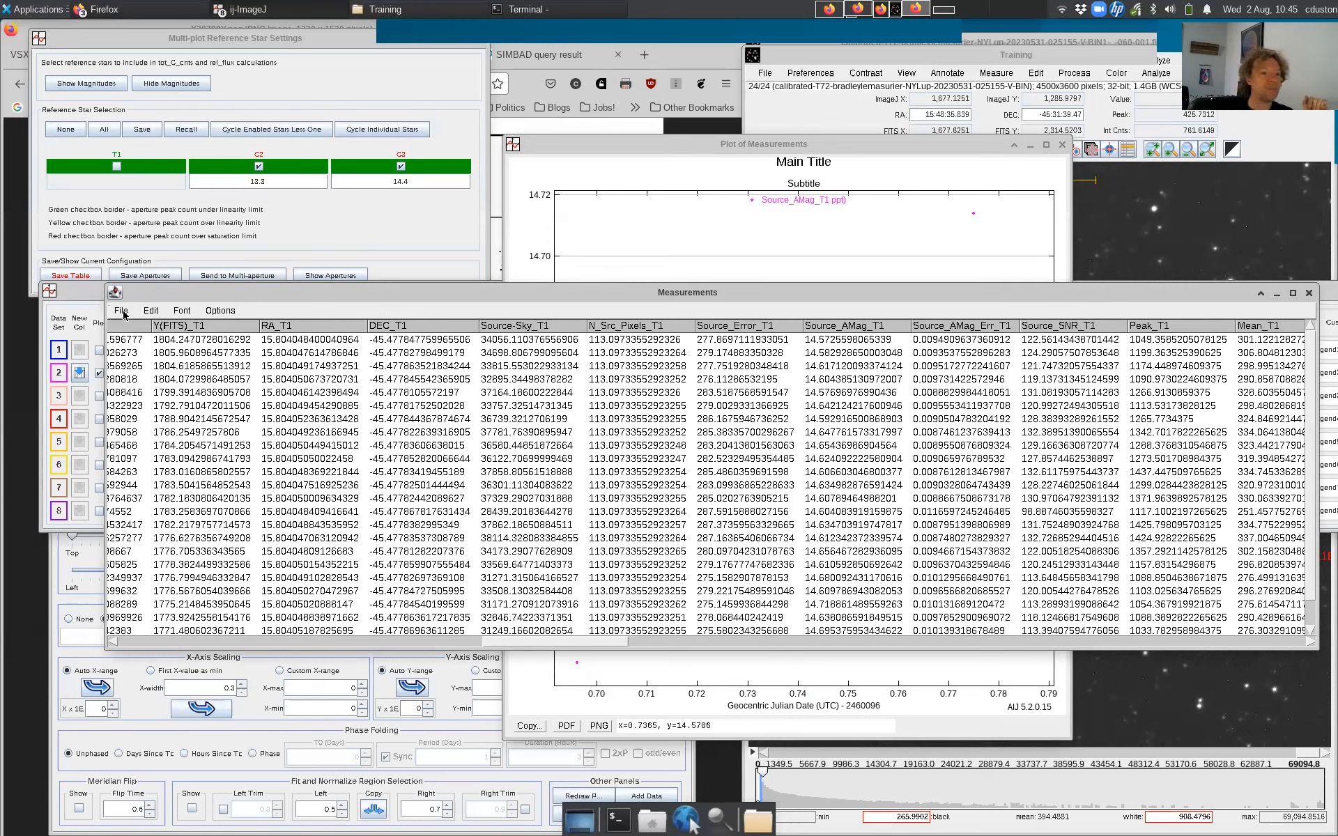
- Examine individual rows of the Measurements table for Source_SNR_T1 and Source_AMag_Err_T1 values
click(1069, 343)
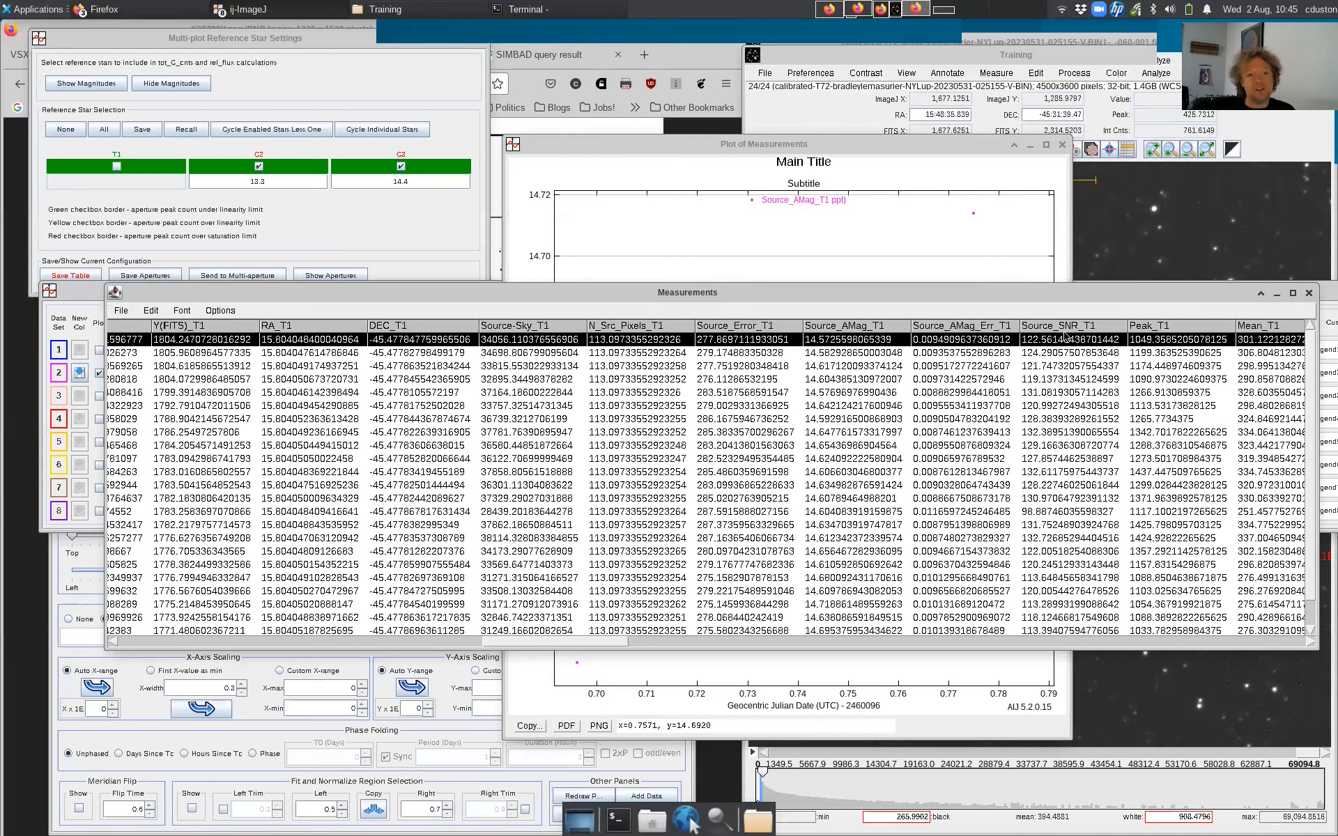
scroll(1069, 543, down, 1)
scroll(1068, 537, up, 1)
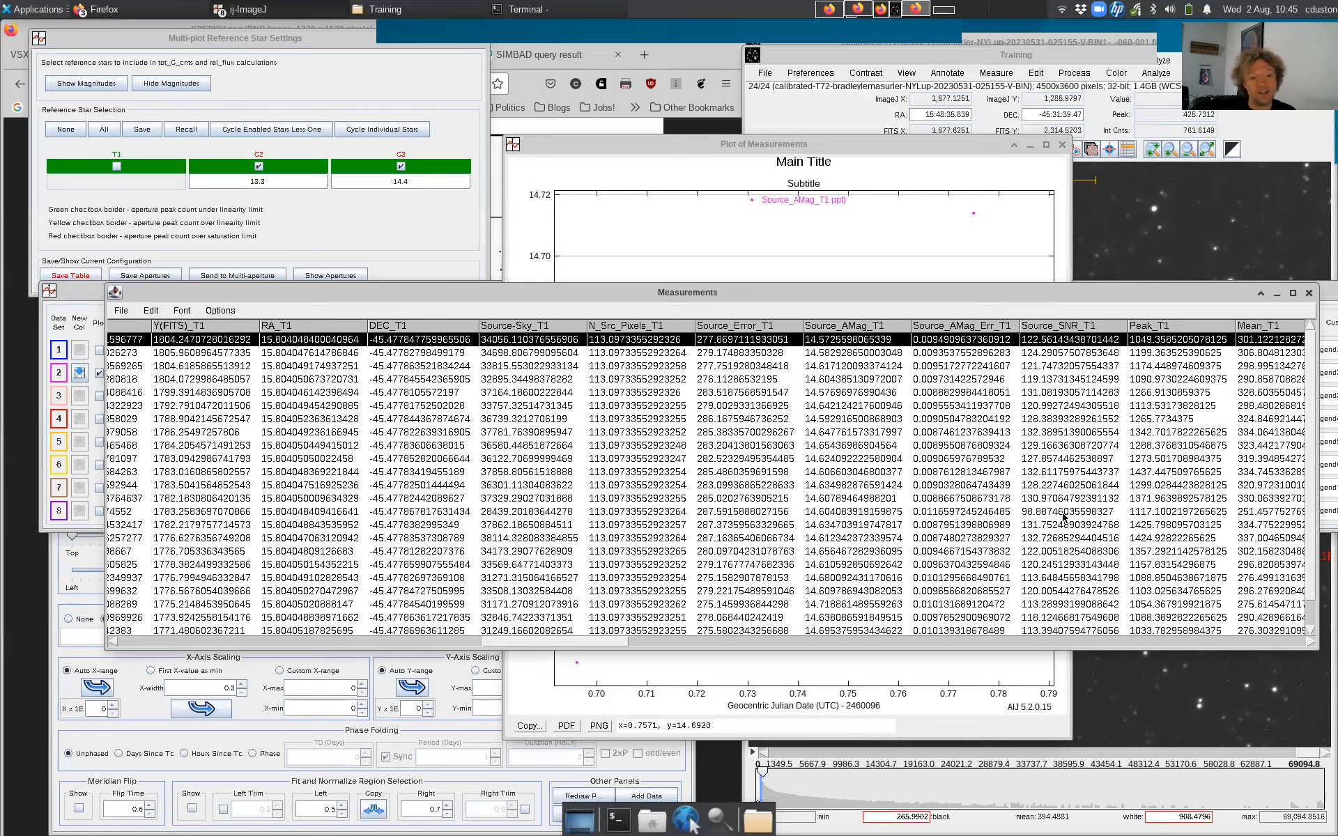
click(1059, 515)
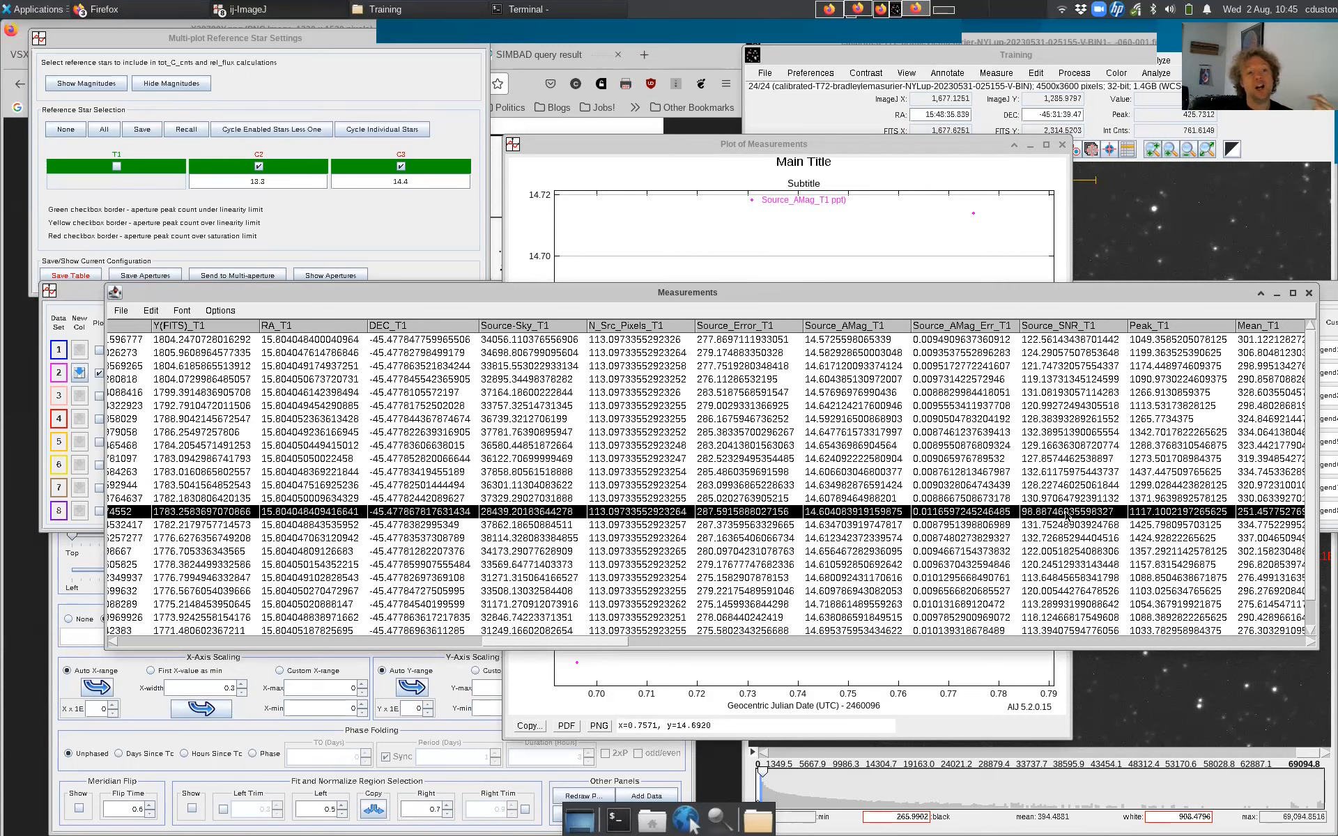
click(960, 340)
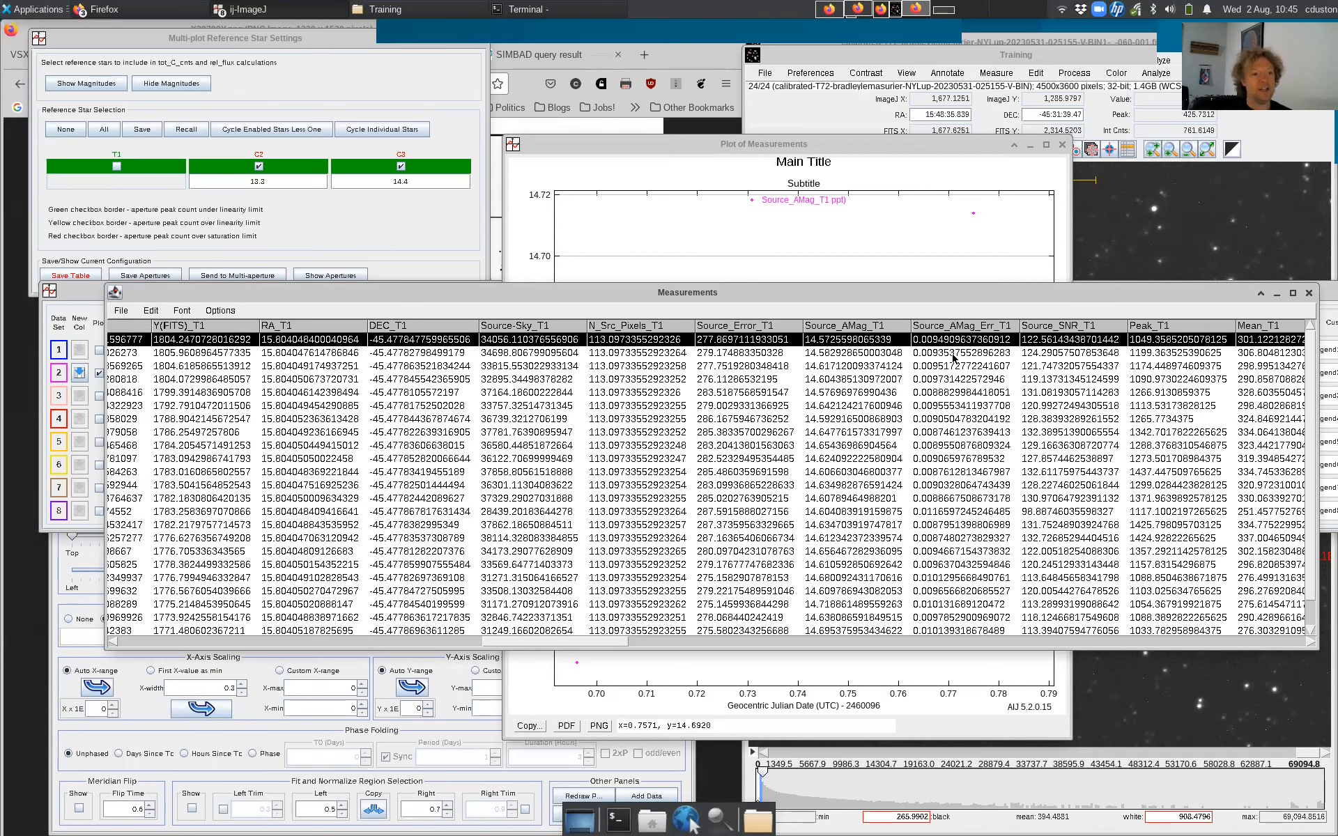
click(955, 353)
click(957, 364)
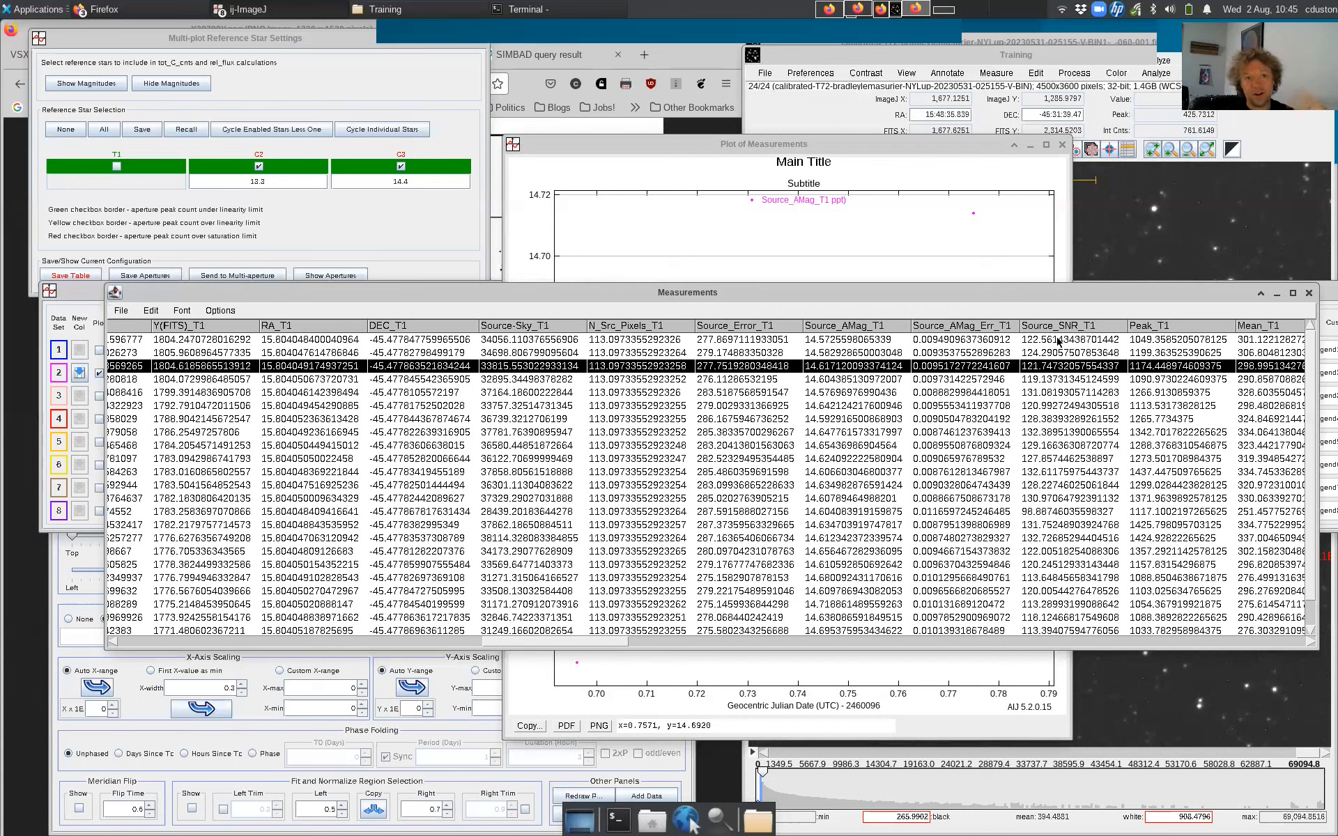
click(952, 341)
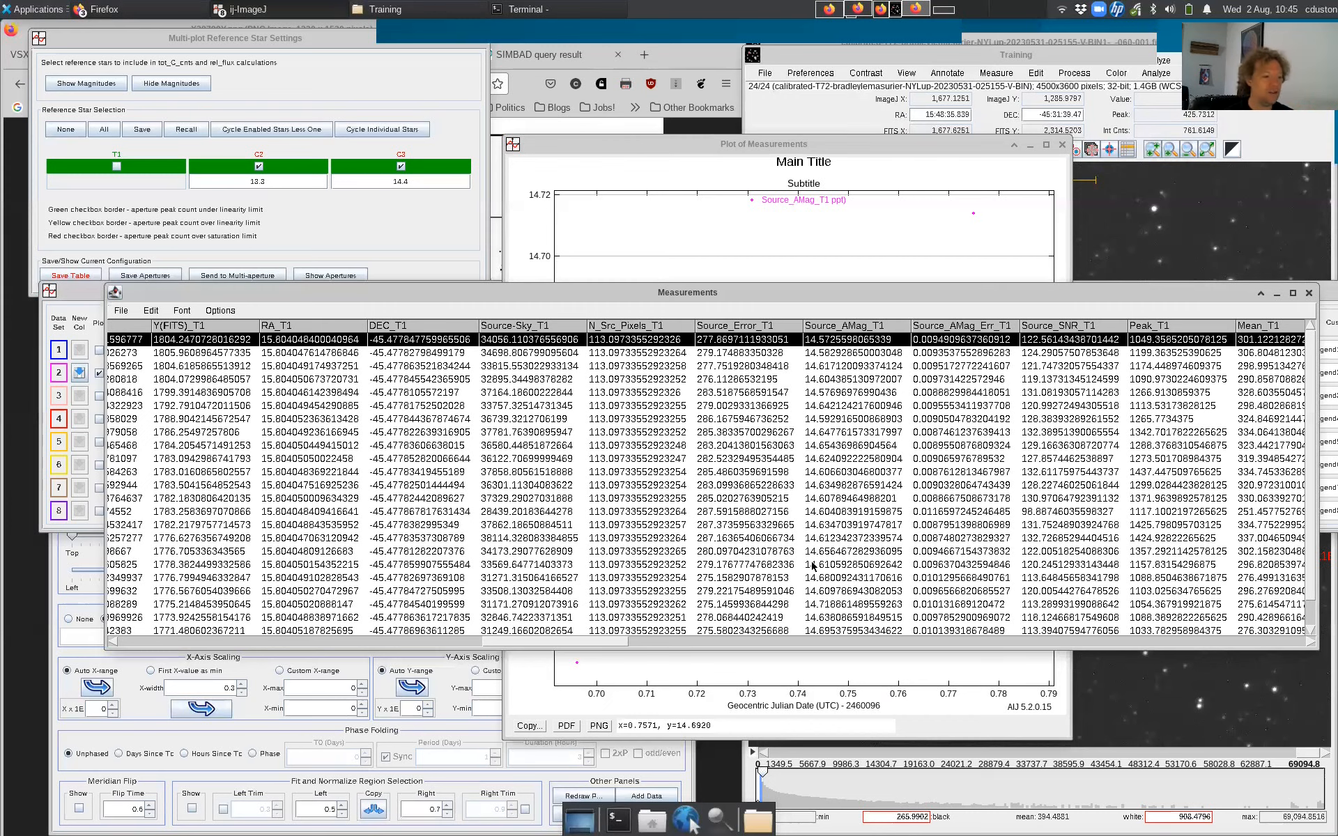
- Examine the C2 and C3 columns of the Measurements table, including their source magnitudes, errors and signal-to-noise
mouse_move(611, 644)
mouse_down()
mouse_move(774, 647)
mouse_move(545, 645)
mouse_move(610, 648)
mouse_up()
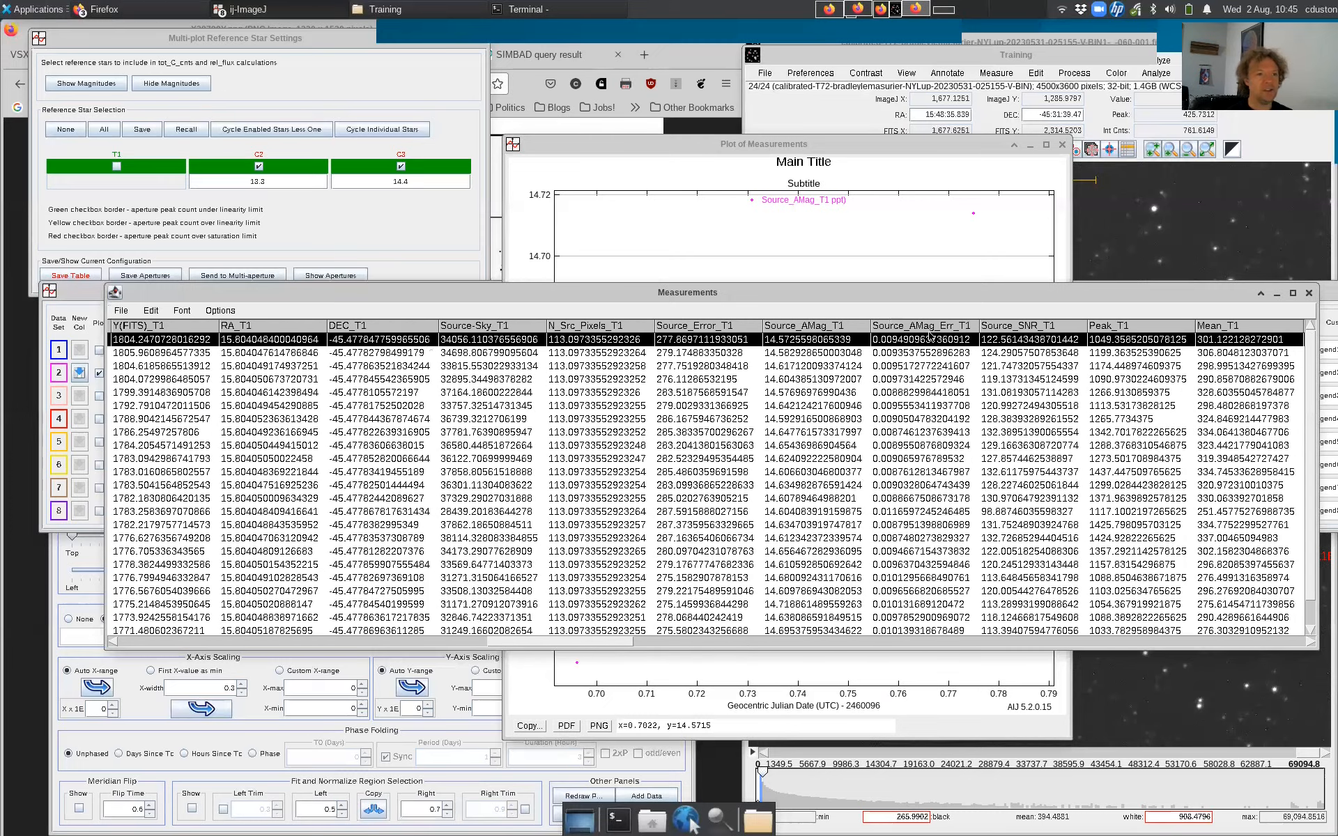
click(812, 328)
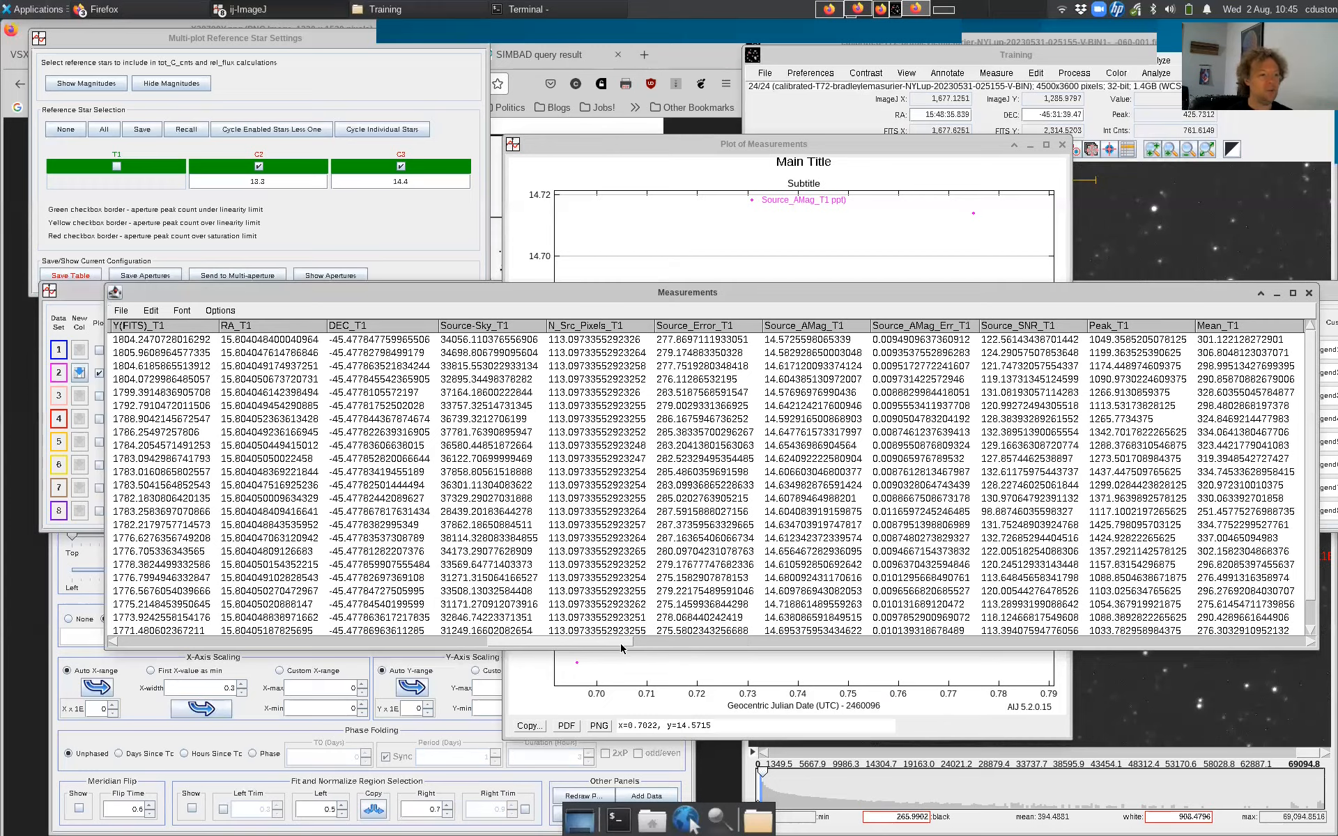
drag(620, 647, 885, 634)
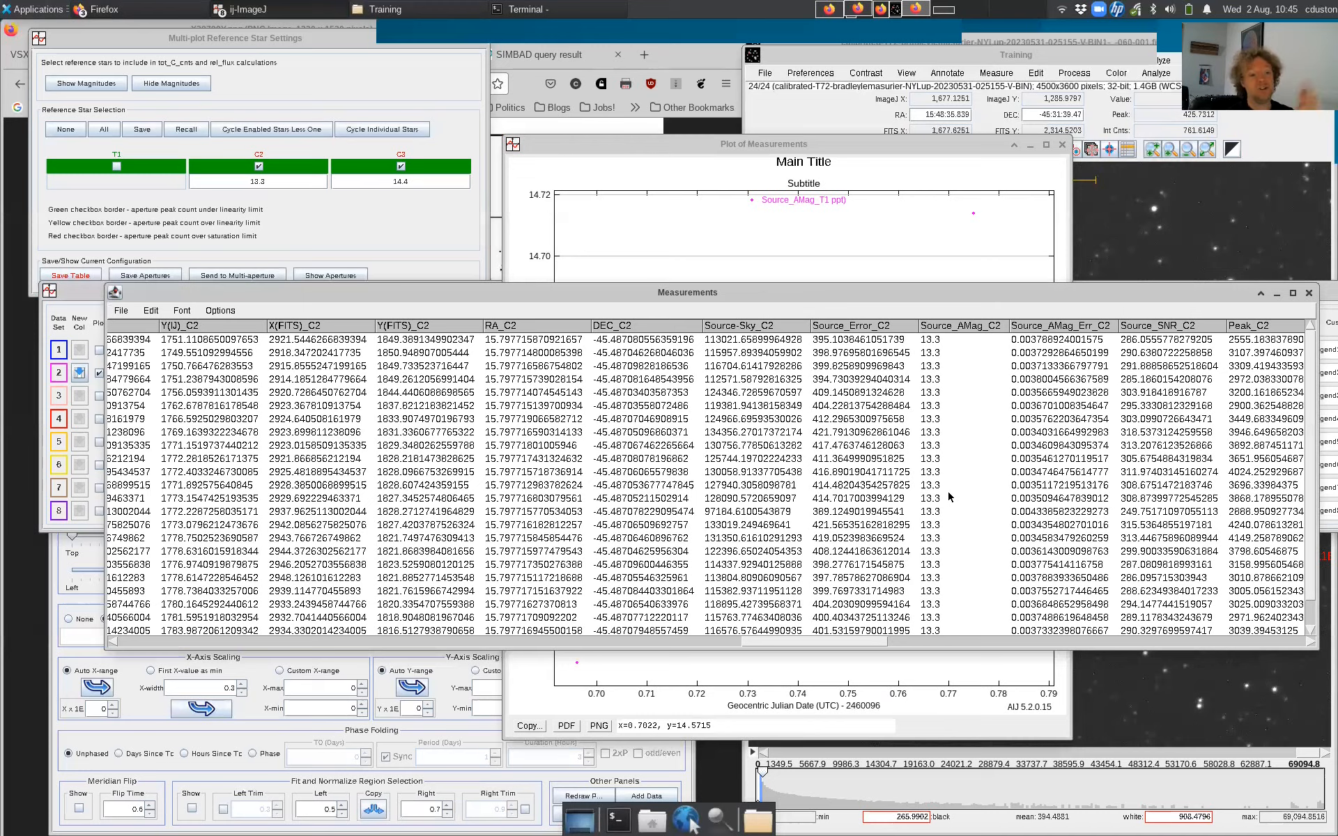
drag(845, 642, 1129, 648)
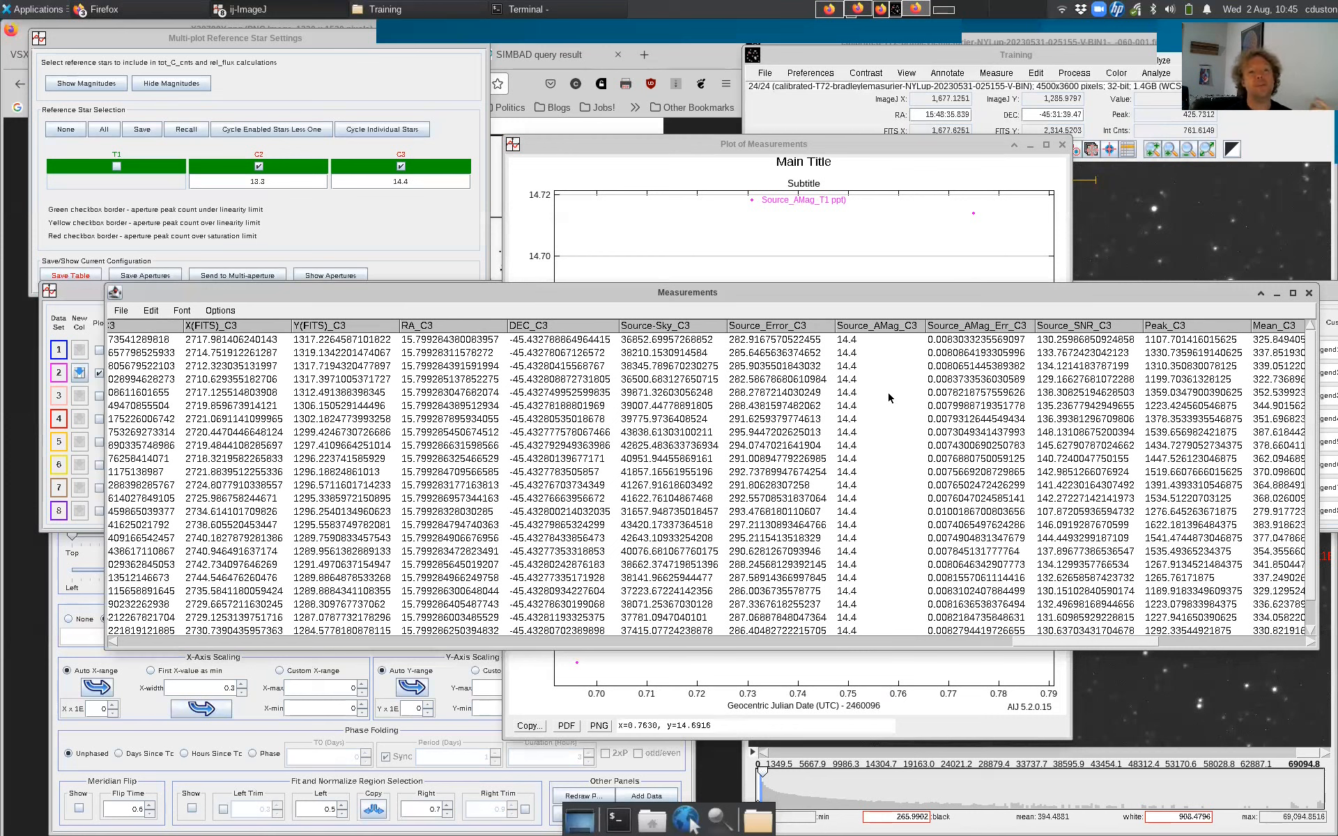
- Arrange the Training image and measurements plot beside the reference star settings and deselect C3 as a reference star
click(323, 44)
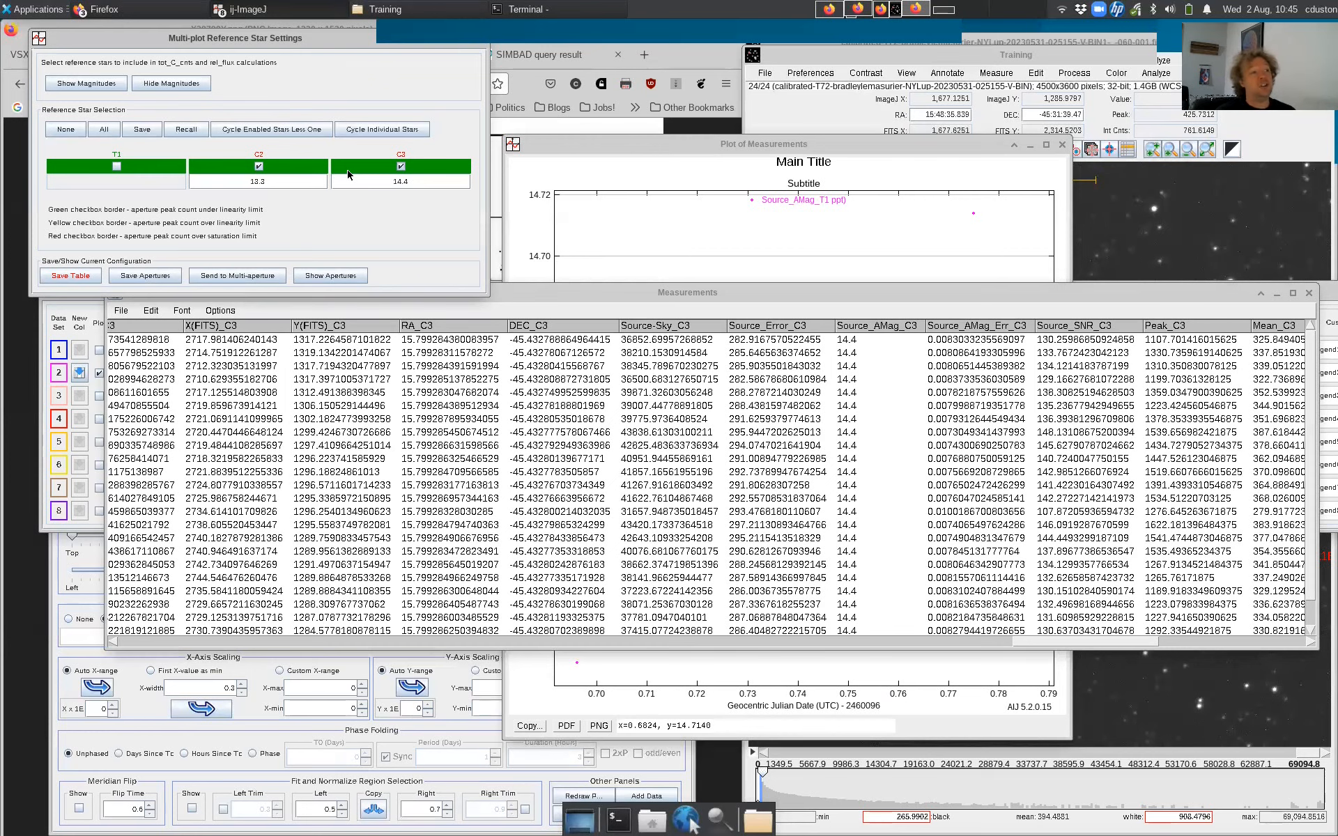
click(1104, 54)
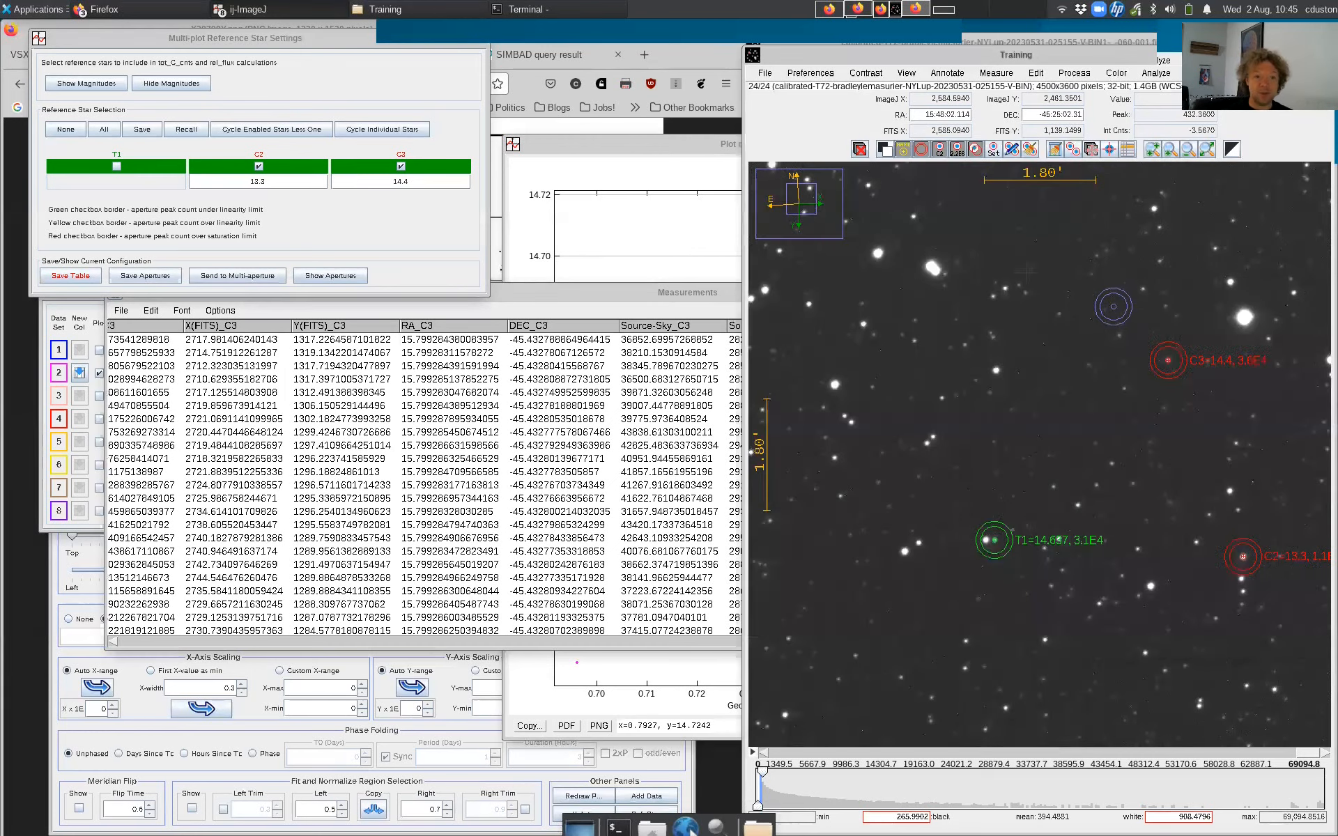
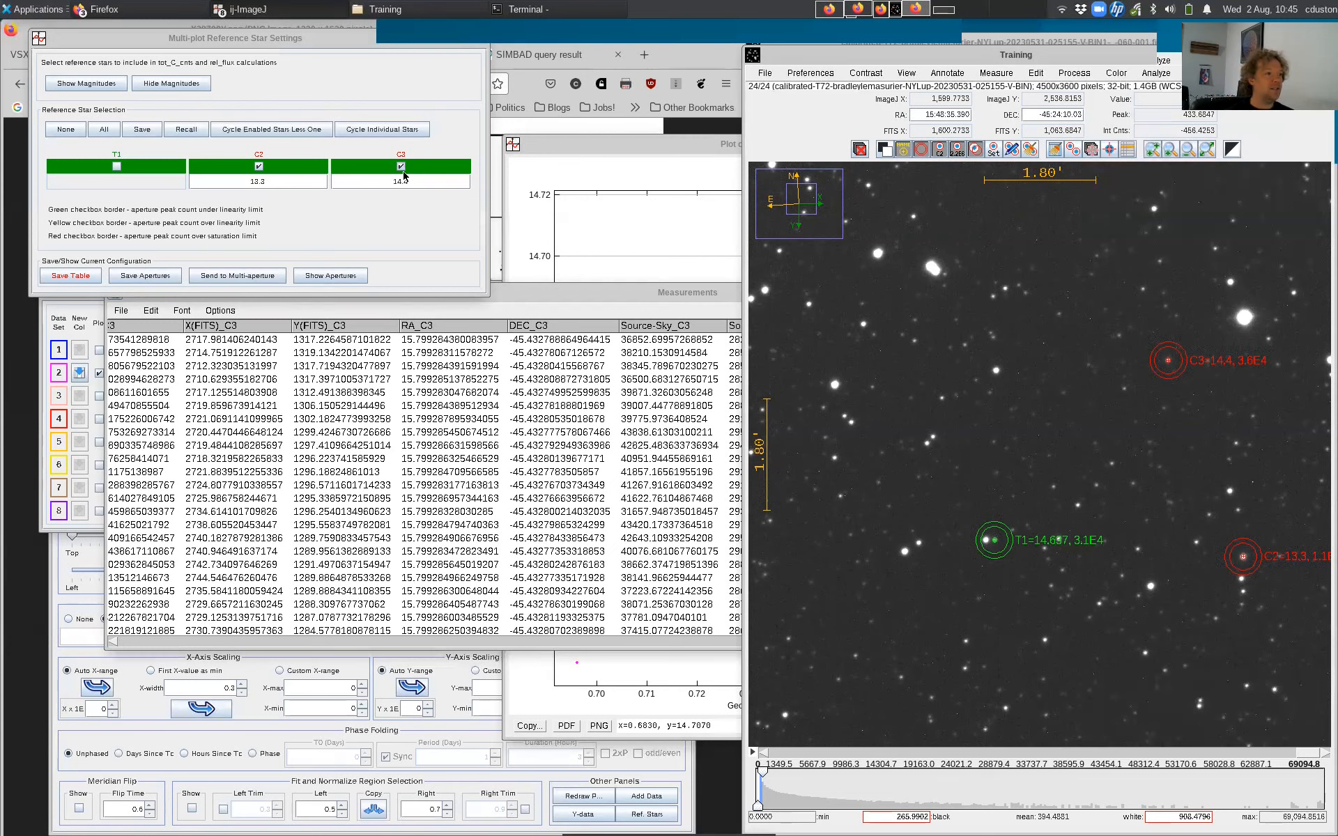
click(574, 148)
drag(573, 147, 615, 141)
click(401, 167)
click(401, 167)
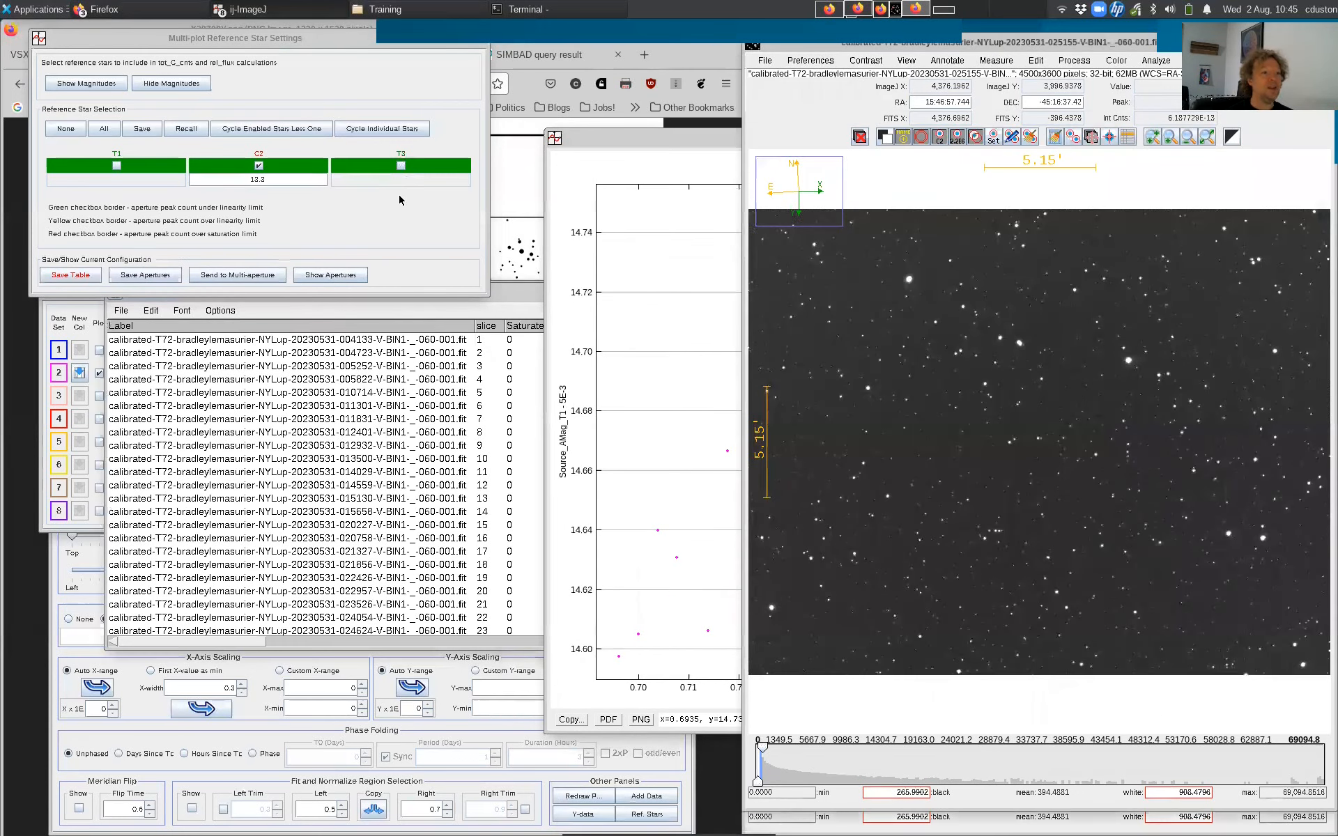
- Check the magnitude plot with only C2 as reference, and reselect C3 as a reference star to compare the redrawn plot
click(654, 148)
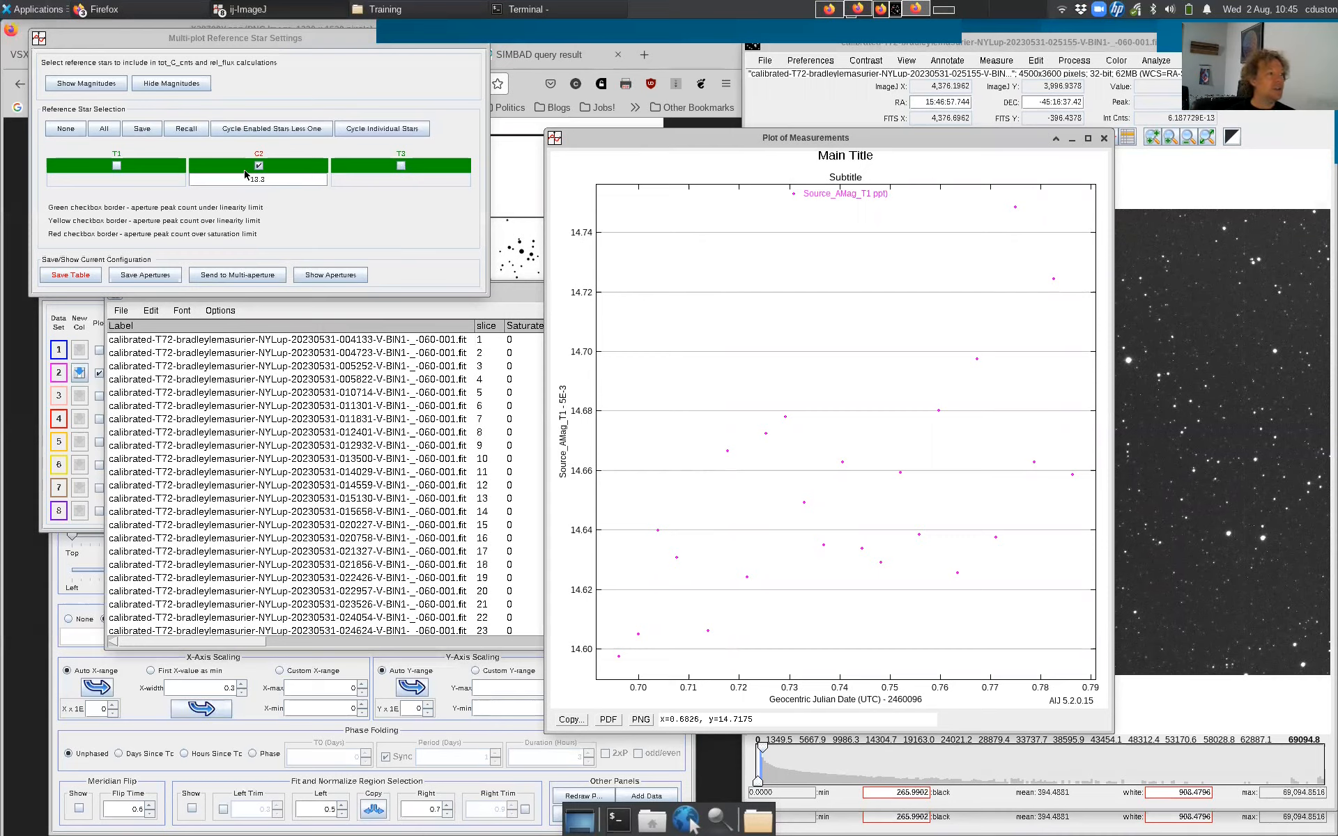
click(402, 170)
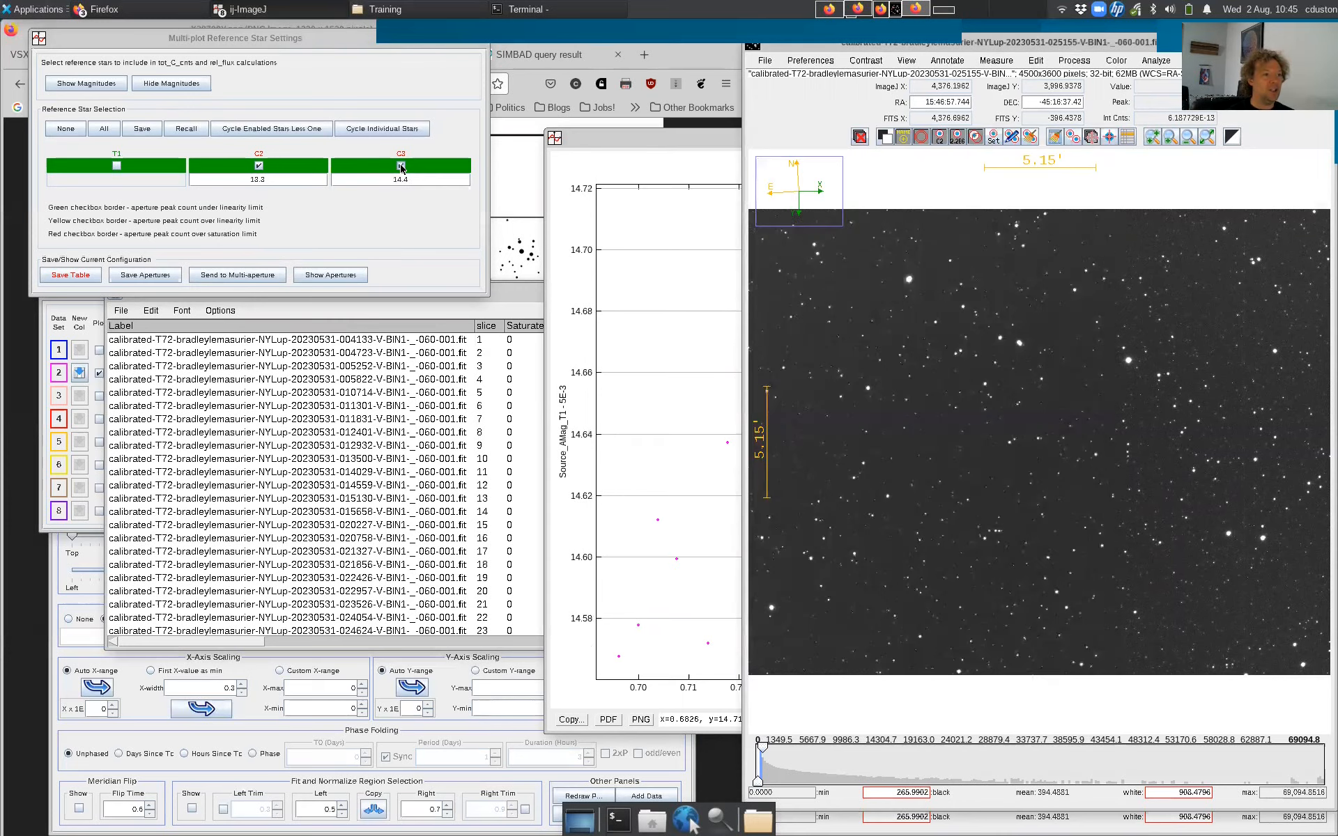
click(636, 145)
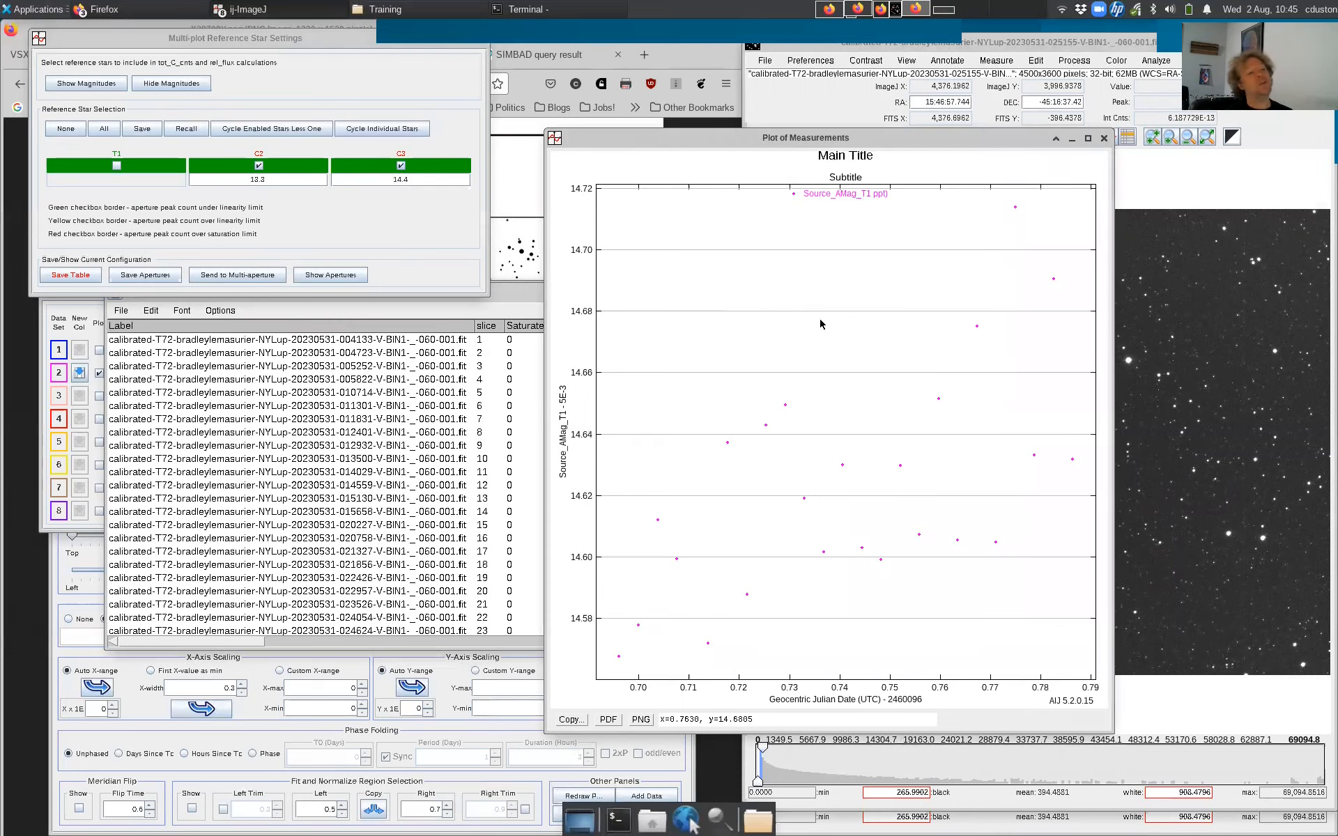
- Deselect C2 to inspect the magnitude plot with only C3 as reference, and restore C2 as a reference star
click(258, 165)
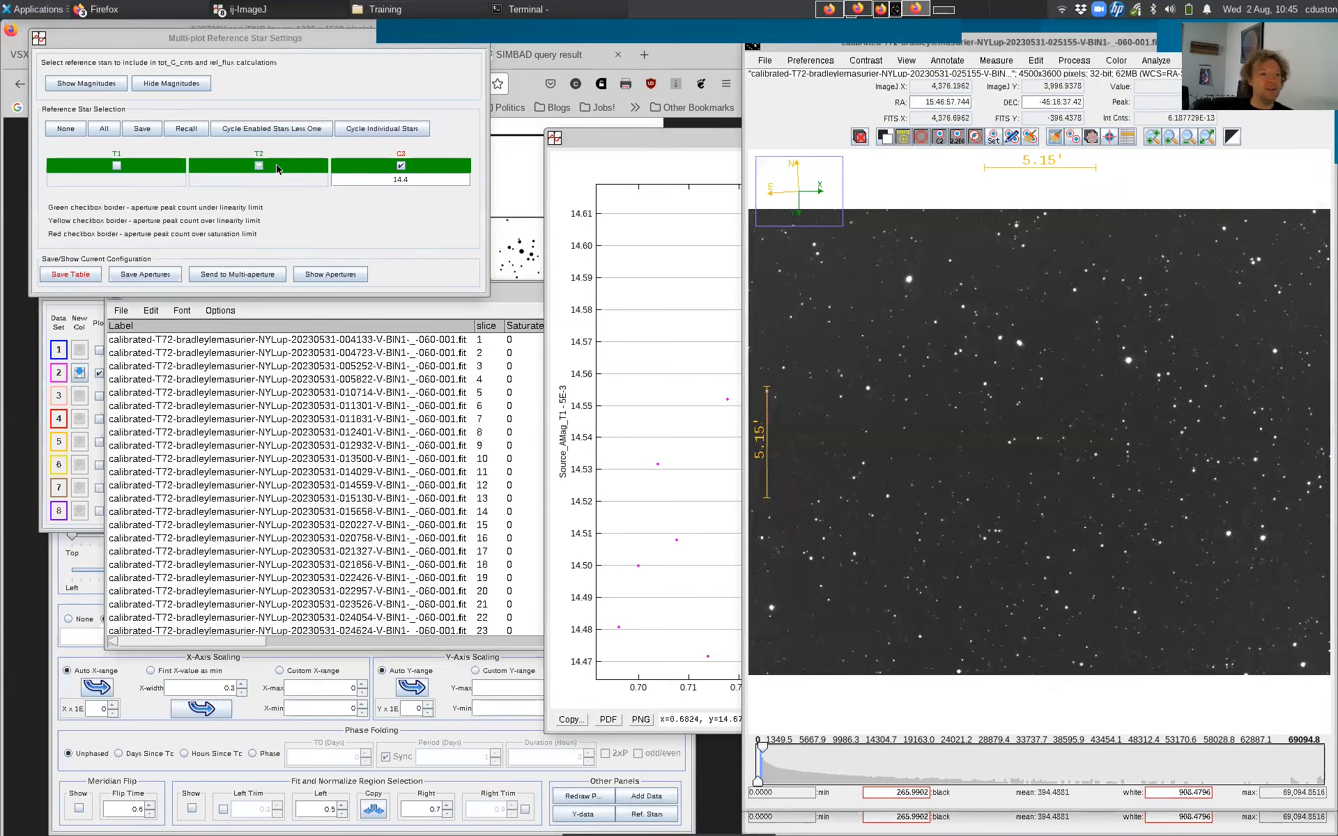
click(653, 162)
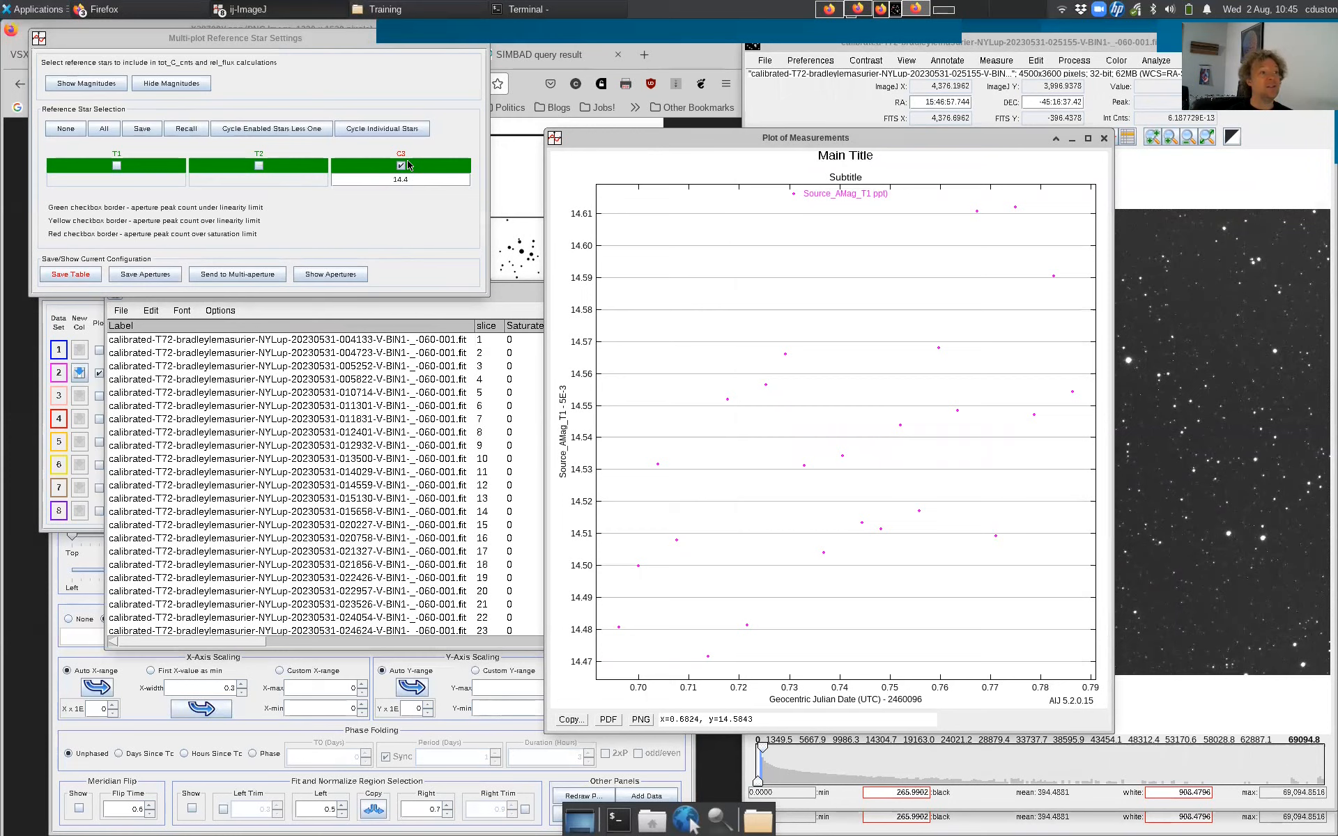
click(258, 166)
click(625, 144)
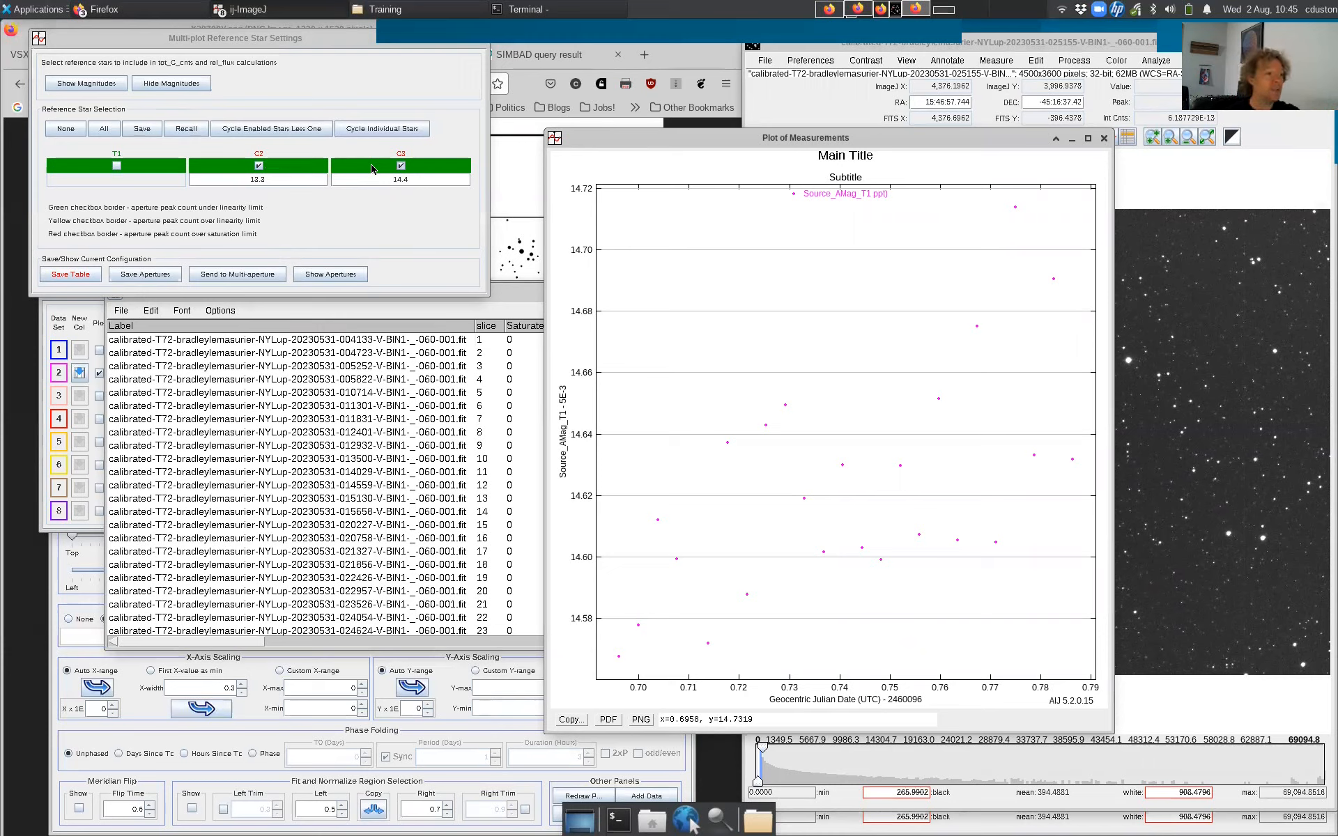
- Review the Measurements table and its save options, and return to the magnitude plot
click(521, 296)
click(691, 144)
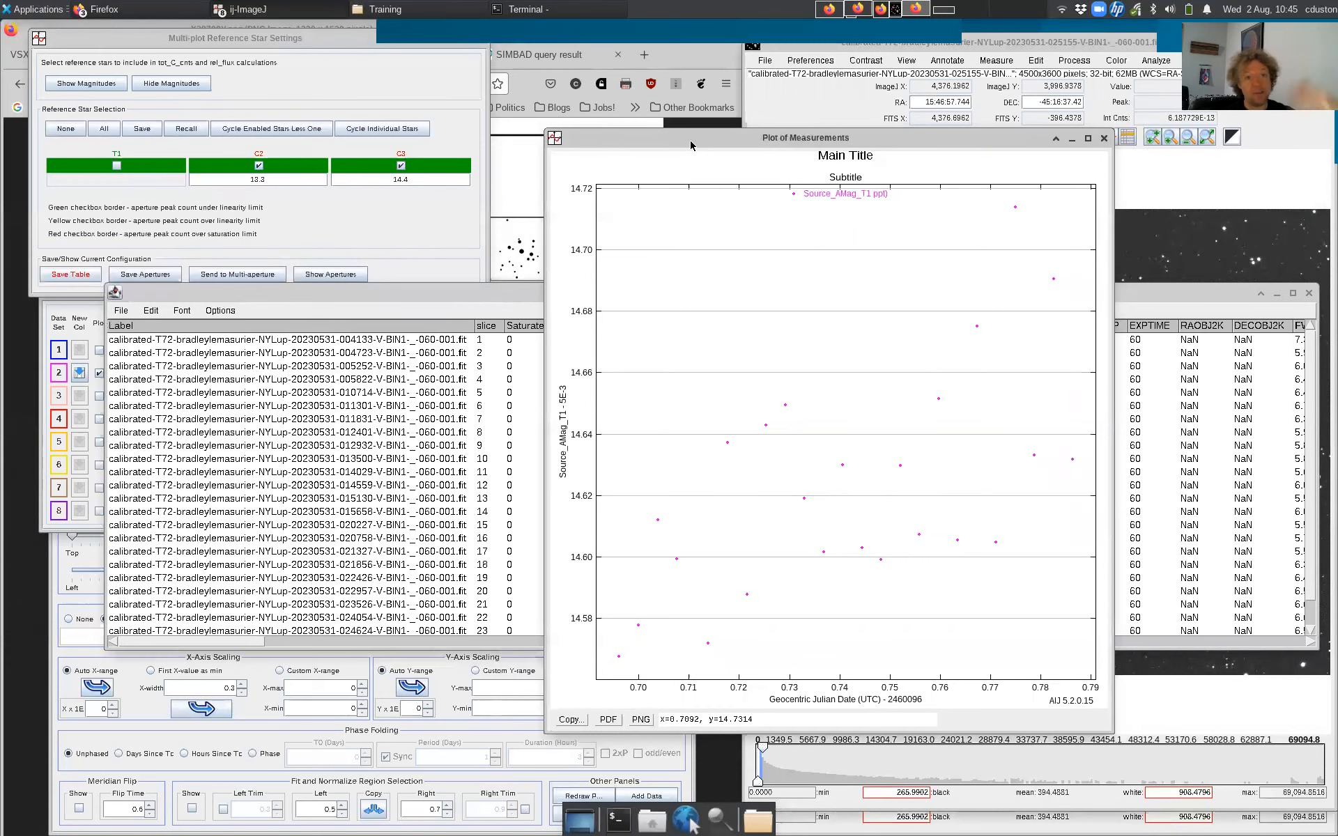
click(504, 292)
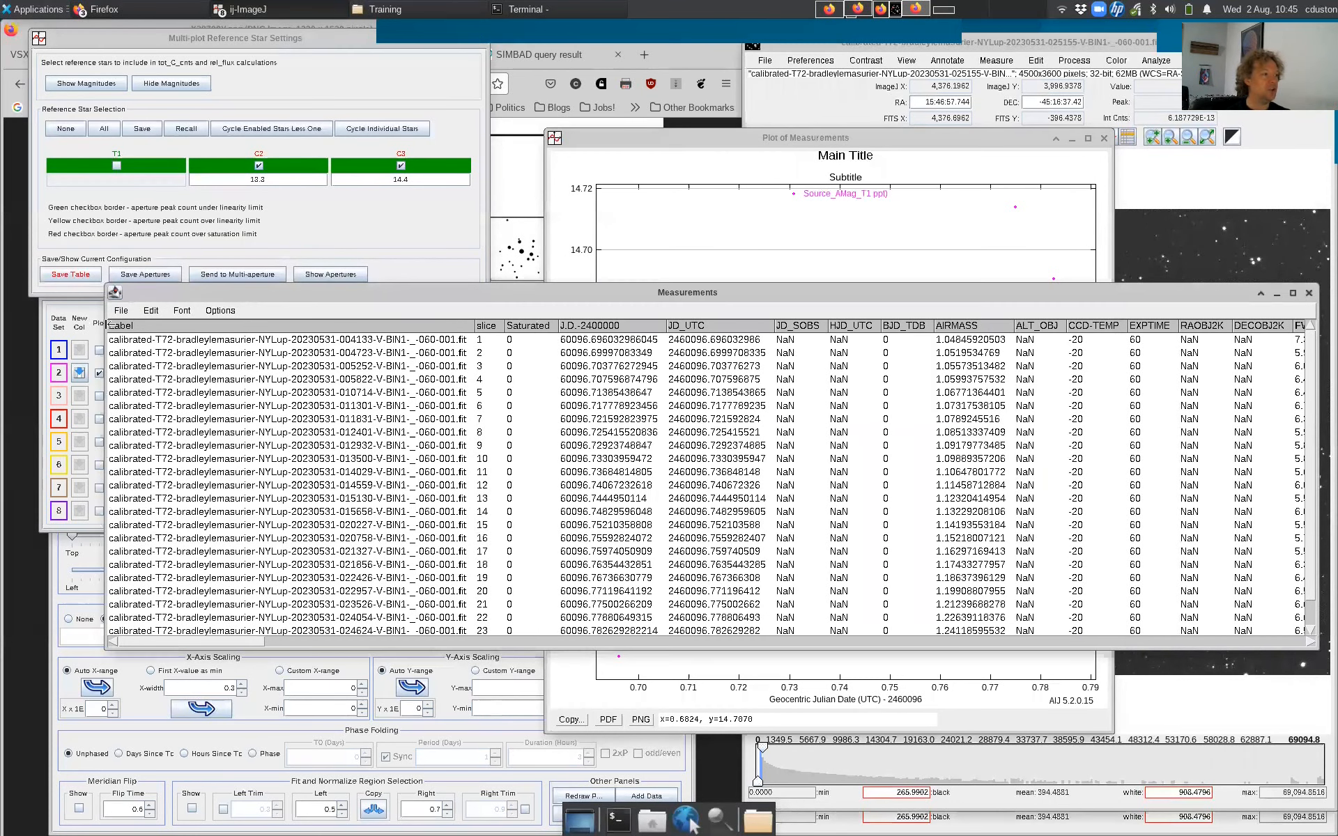
click(122, 311)
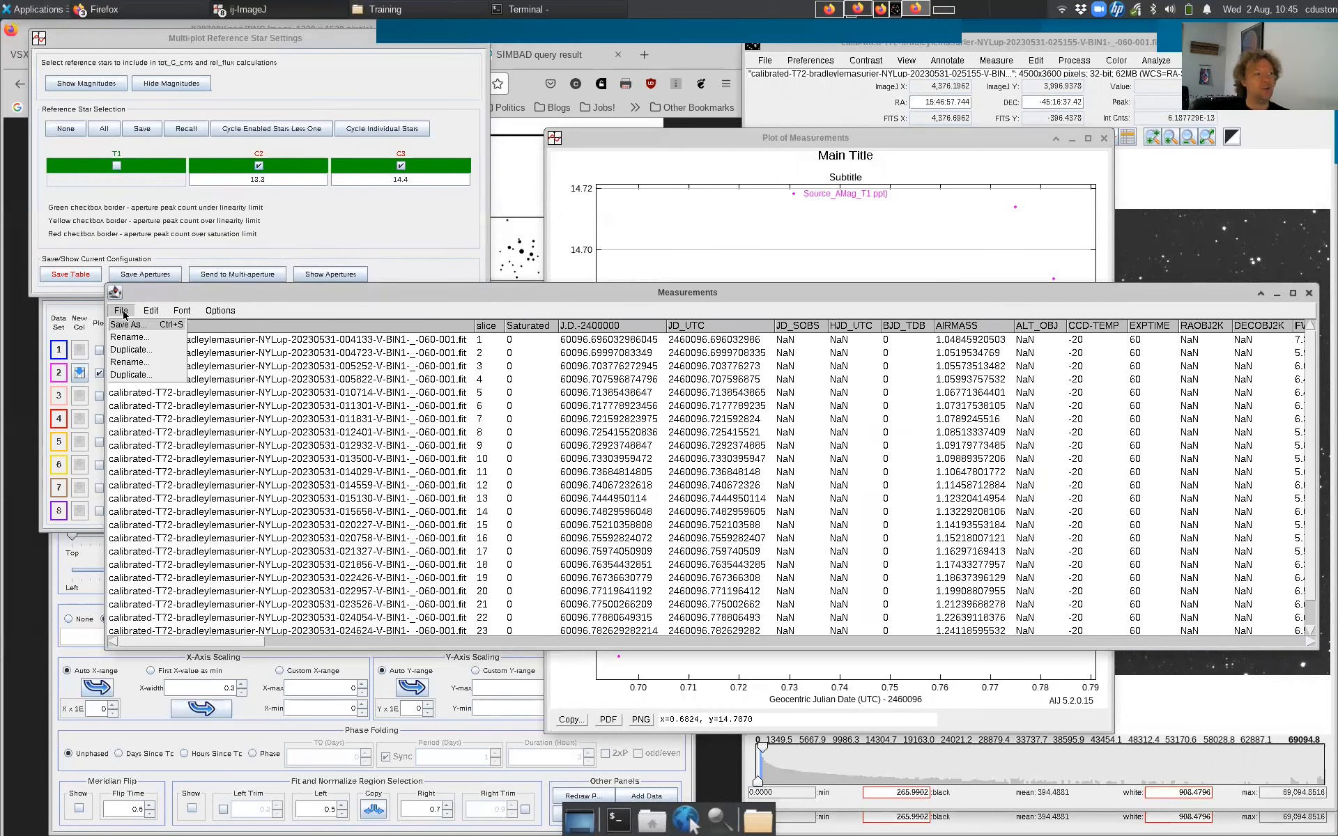
click(123, 312)
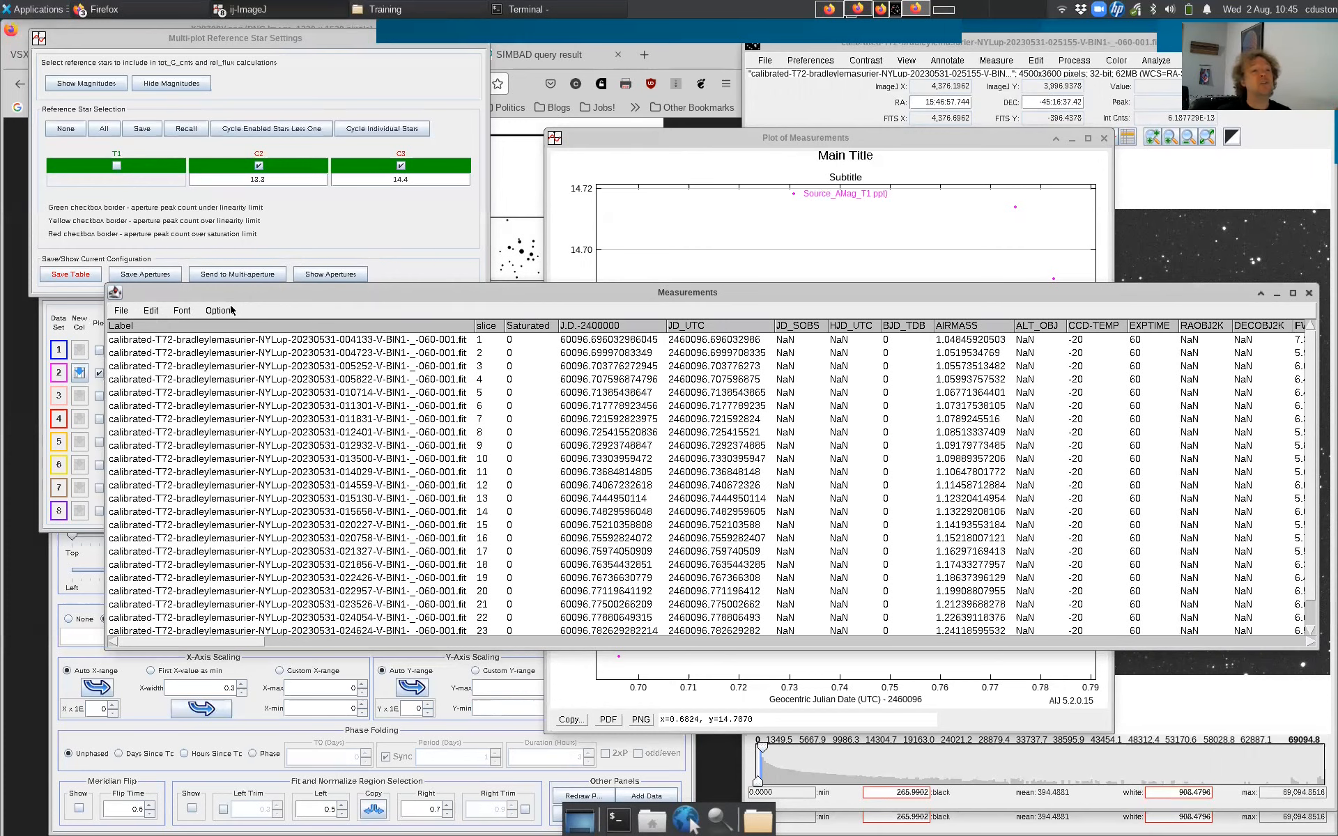
click(677, 269)
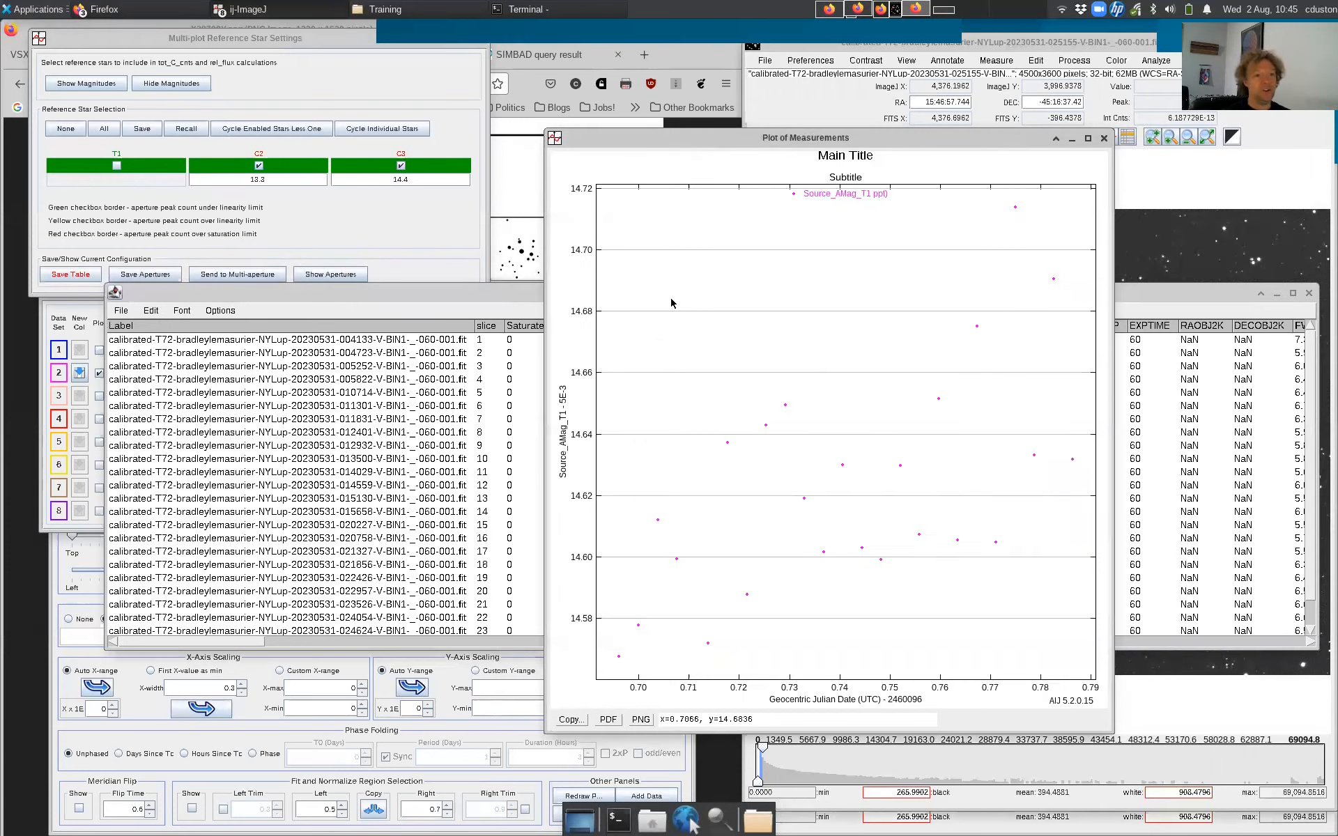